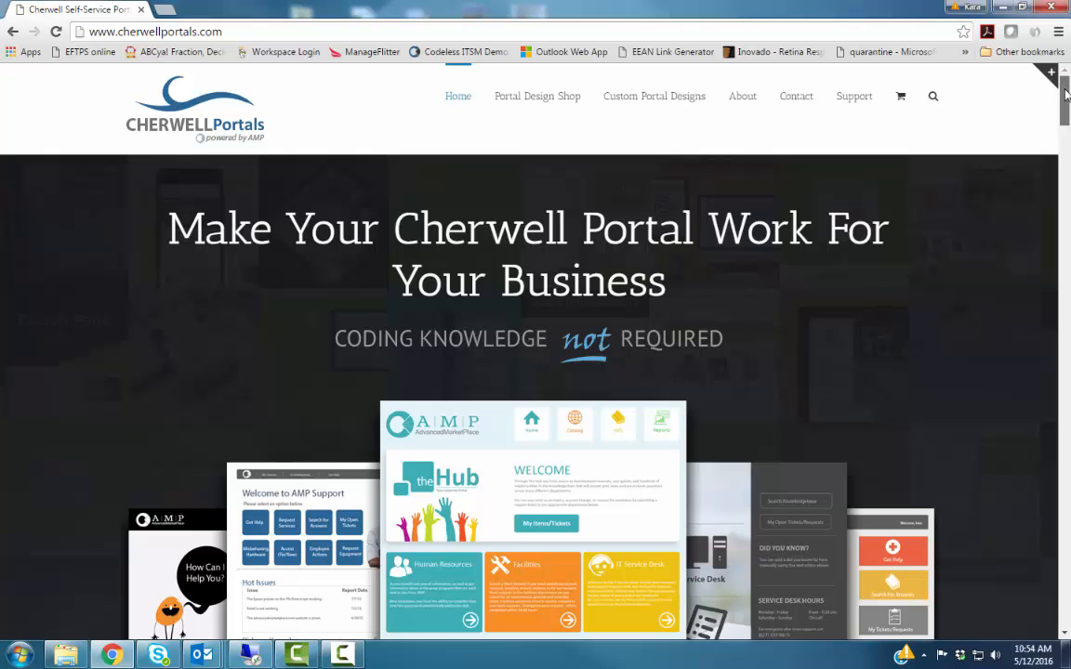
- View the Splash of Color portal template's product page and enlarge its homepage preview image
{"action": "left_click_drag", "start_coordinate": [1065, 93], "coordinate": [1066, 312]}
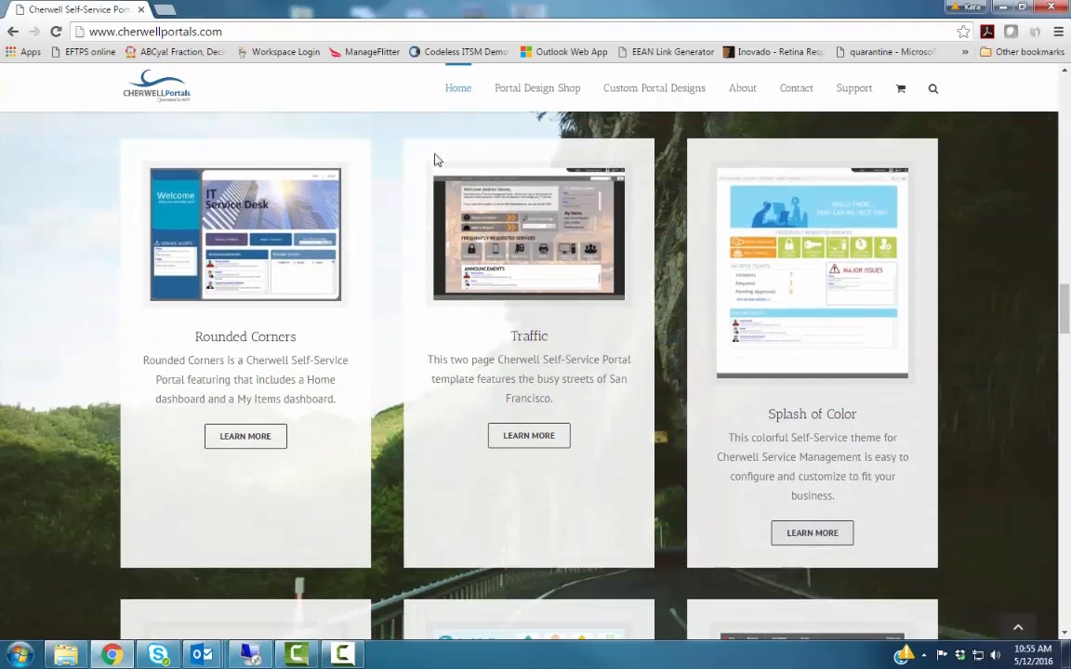
{"action": "left_click", "coordinate": [811, 535]}
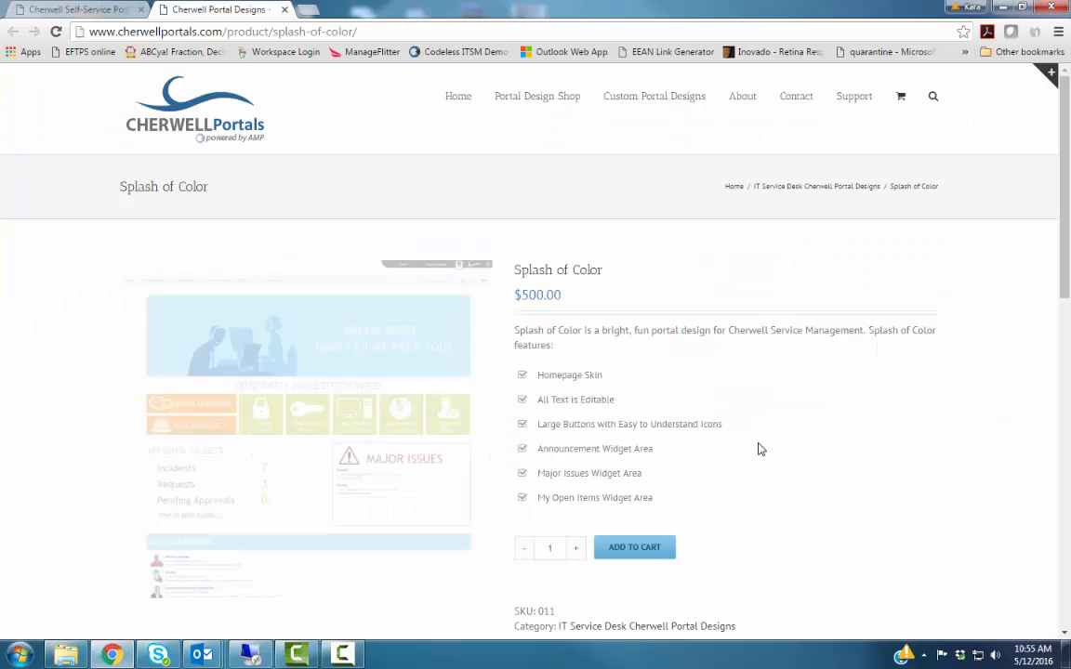
{"action": "scroll", "coordinate": [324, 371], "scroll_direction": "down", "scroll_amount": 2}
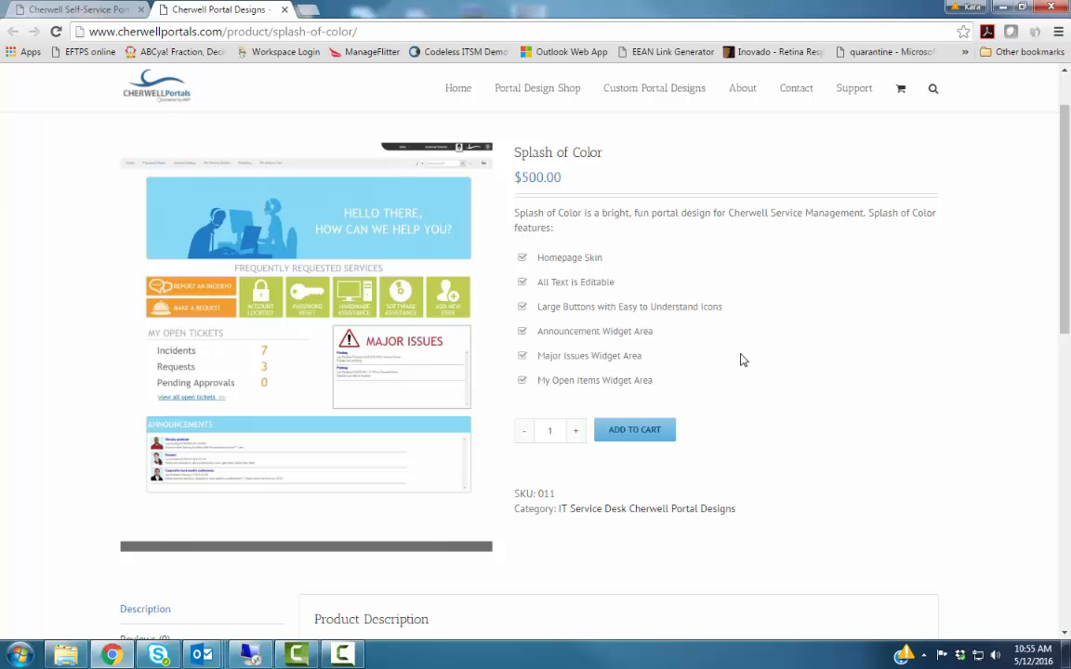
{"action": "left_click", "coordinate": [352, 258]}
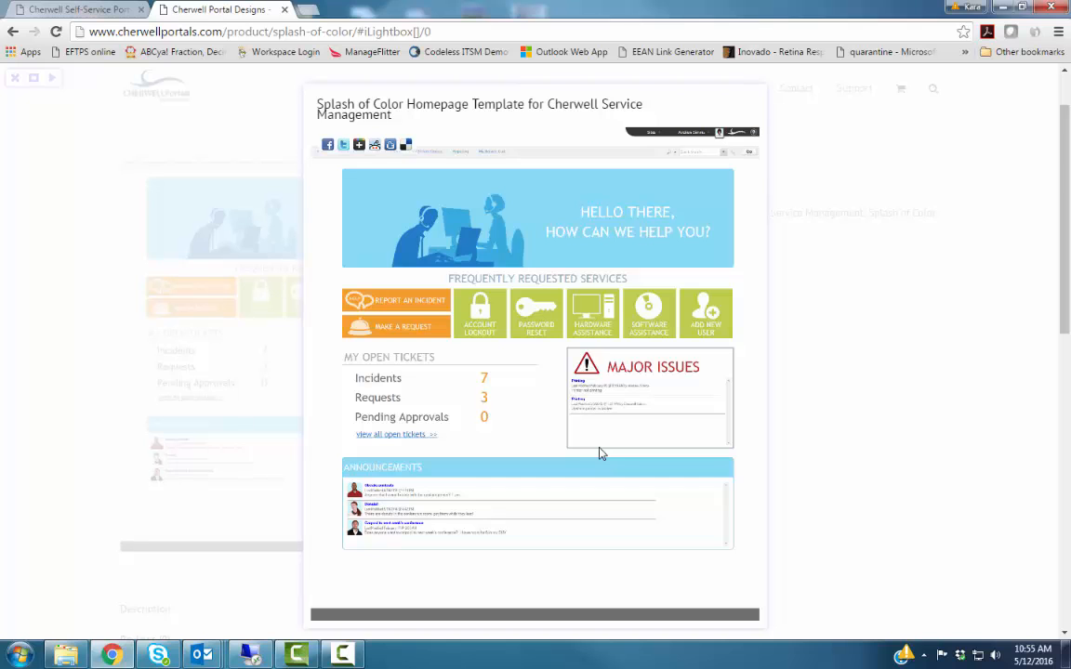
- Extract all files from SplashOfColorTemplate.zip in the Downloads folder
{"action": "left_click", "coordinate": [68, 663]}
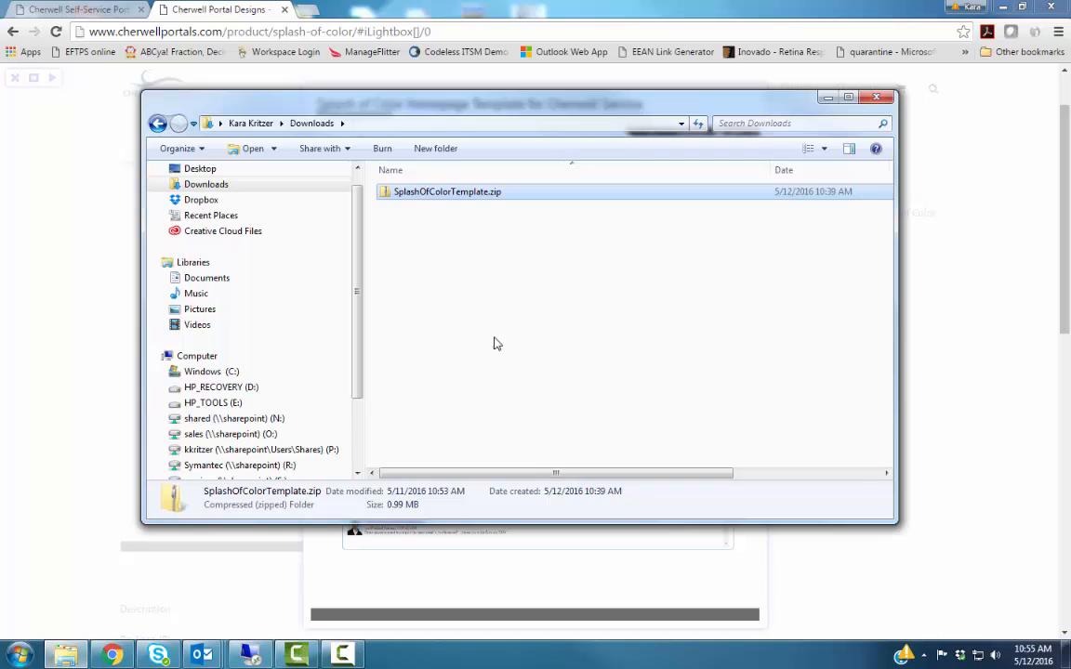
{"action": "left_click", "coordinate": [448, 310]}
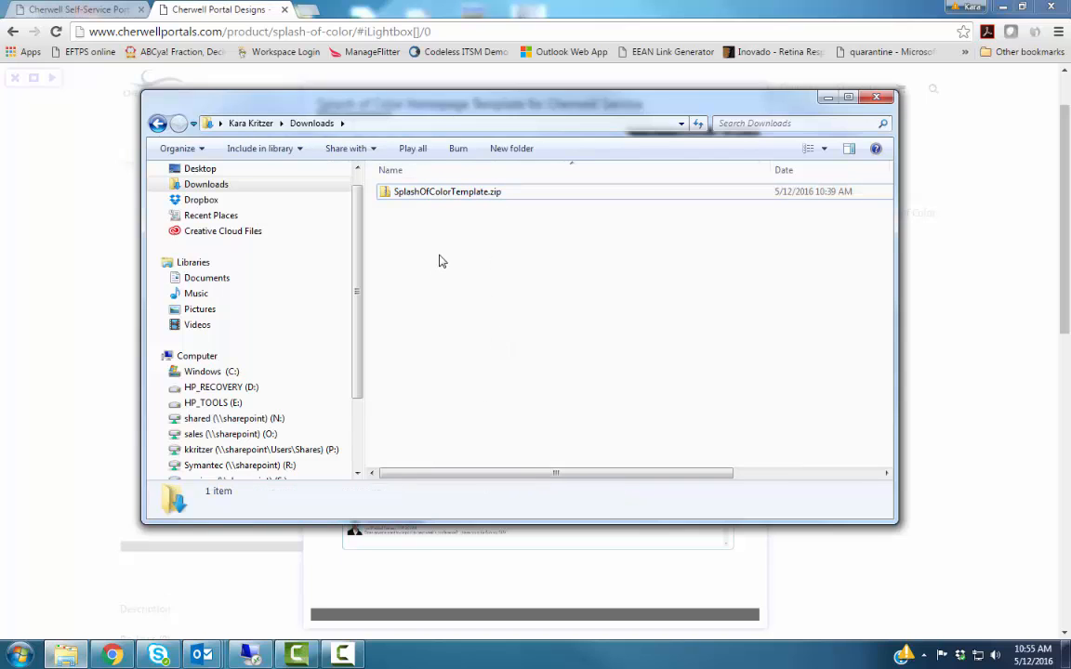
{"action": "left_click", "coordinate": [452, 193]}
{"action": "right_click", "coordinate": [454, 193]}
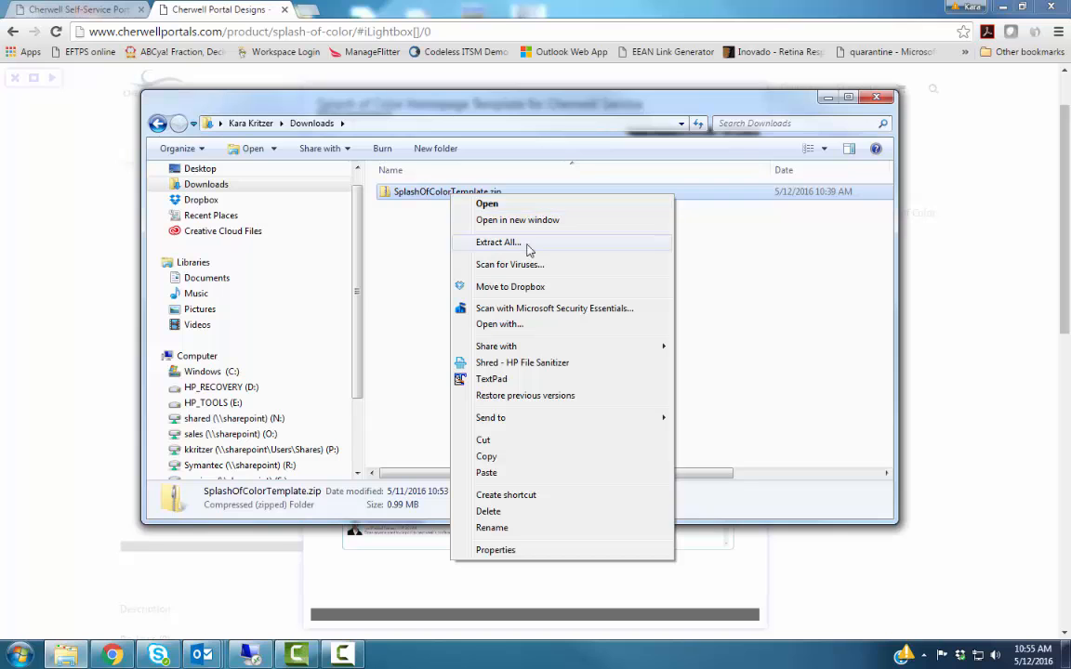
{"action": "left_click", "coordinate": [497, 242]}
{"action": "left_click", "coordinate": [671, 470]}
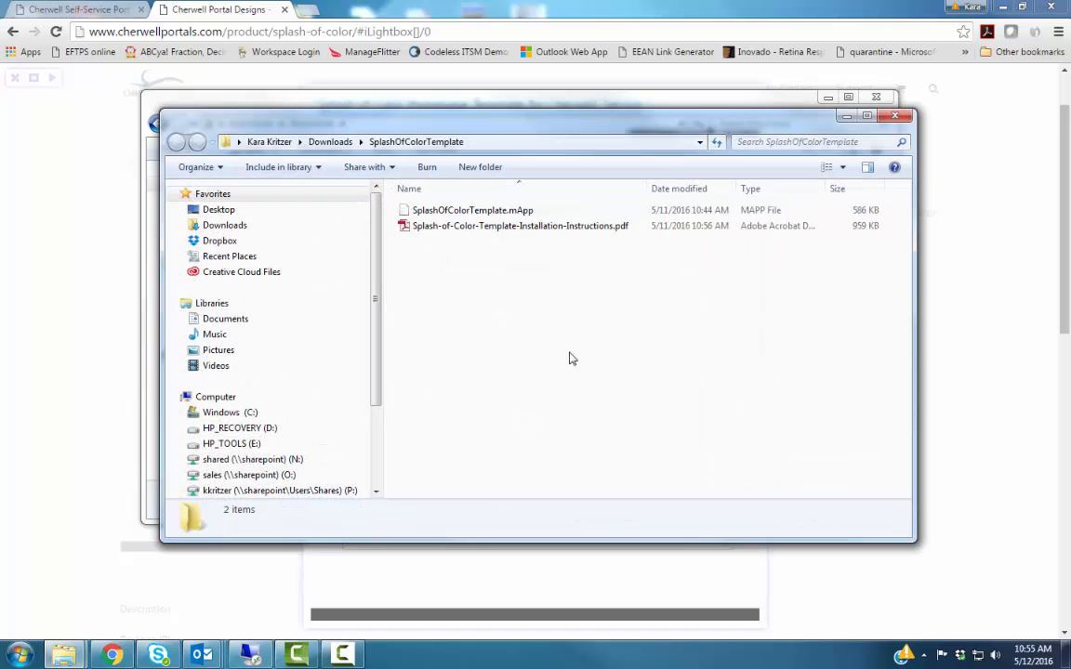
- Copy SplashOfColorTemplate.mApp from the extracted folder into the personal folder on the shared (N:) drive
{"action": "left_click", "coordinate": [522, 211]}
{"action": "left_click", "coordinate": [507, 226]}
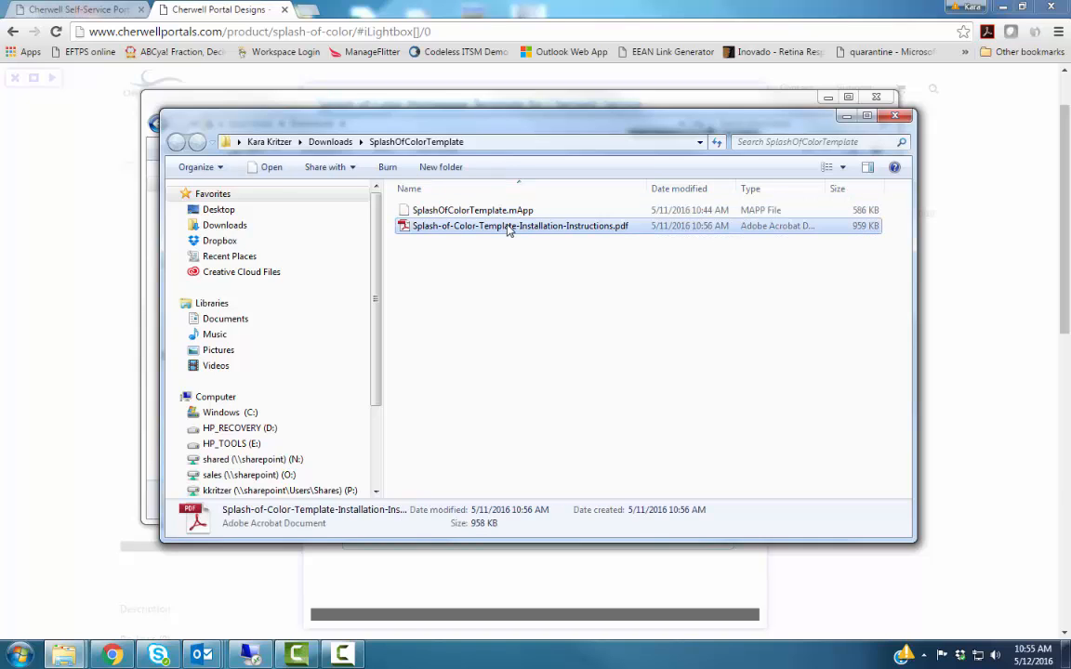
{"action": "left_click", "coordinate": [519, 302]}
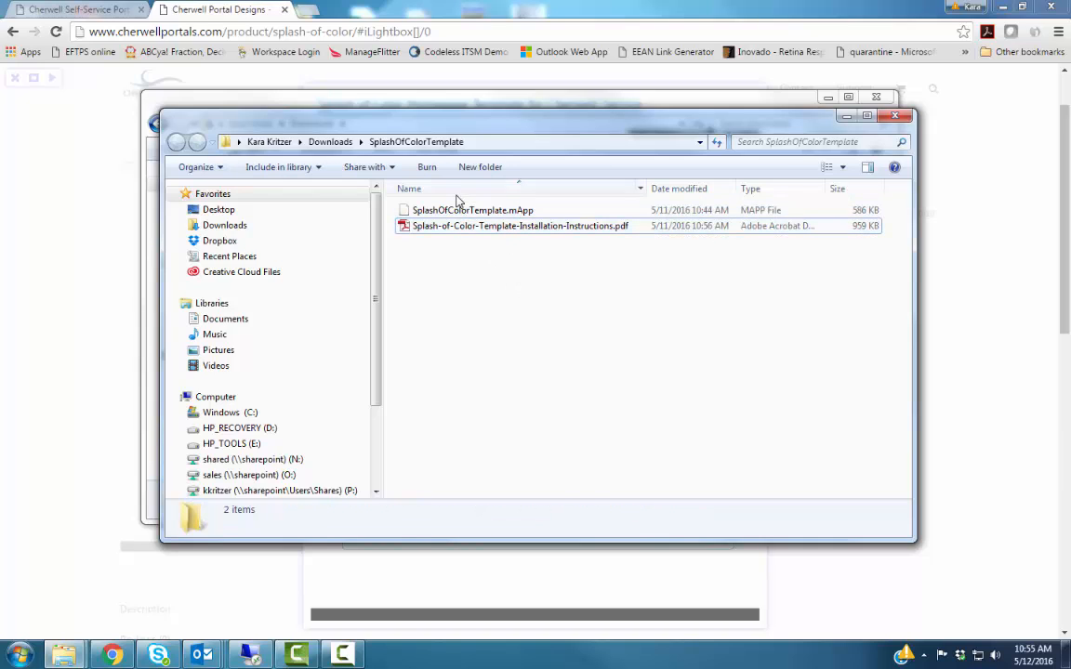
{"action": "left_click", "coordinate": [455, 210]}
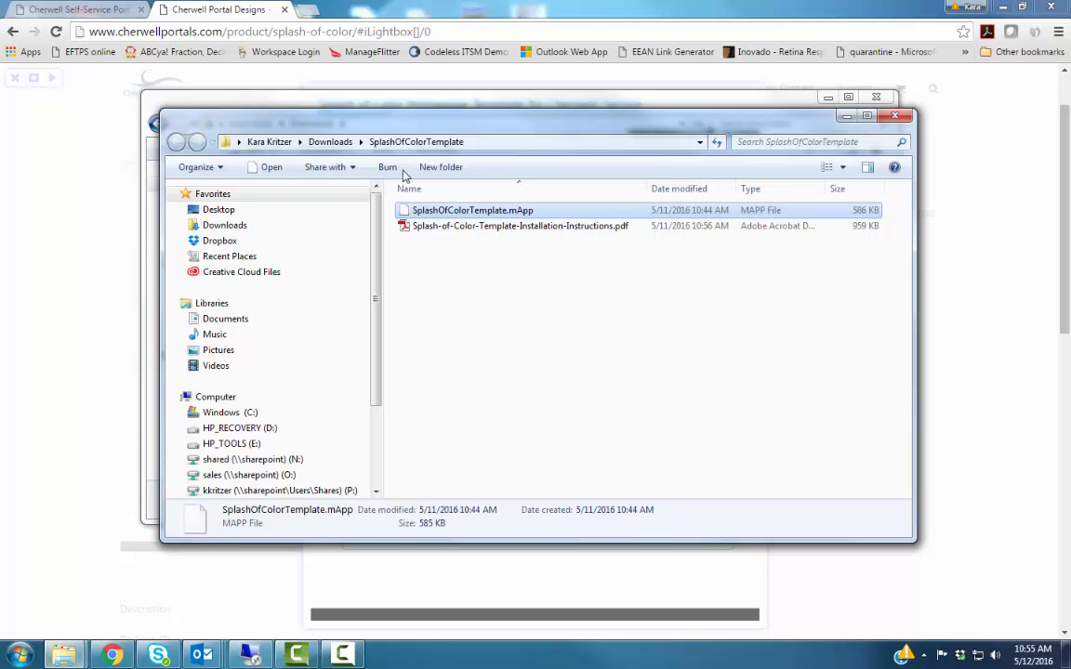
{"action": "left_click", "coordinate": [251, 459]}
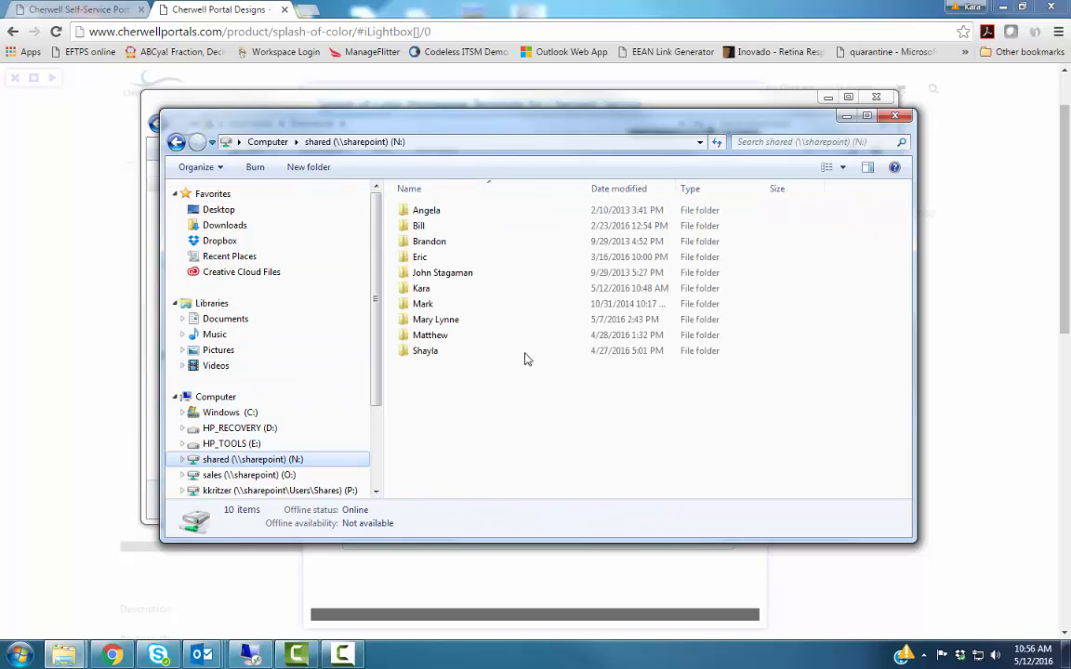
{"action": "double_click", "coordinate": [418, 289]}
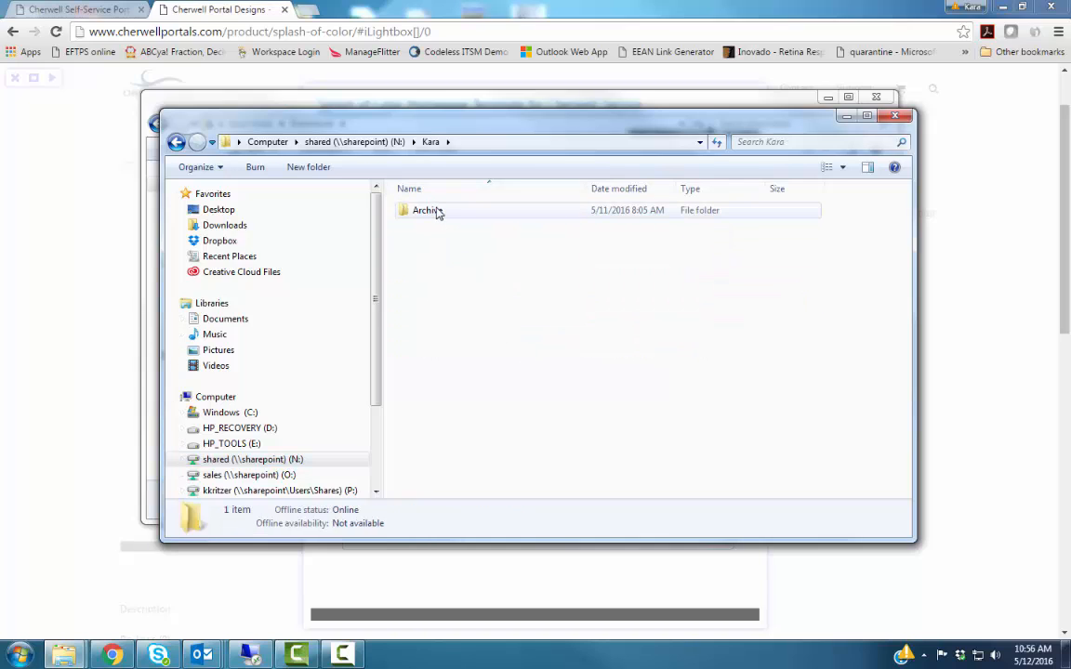
{"action": "key", "text": "ctrl+v"}
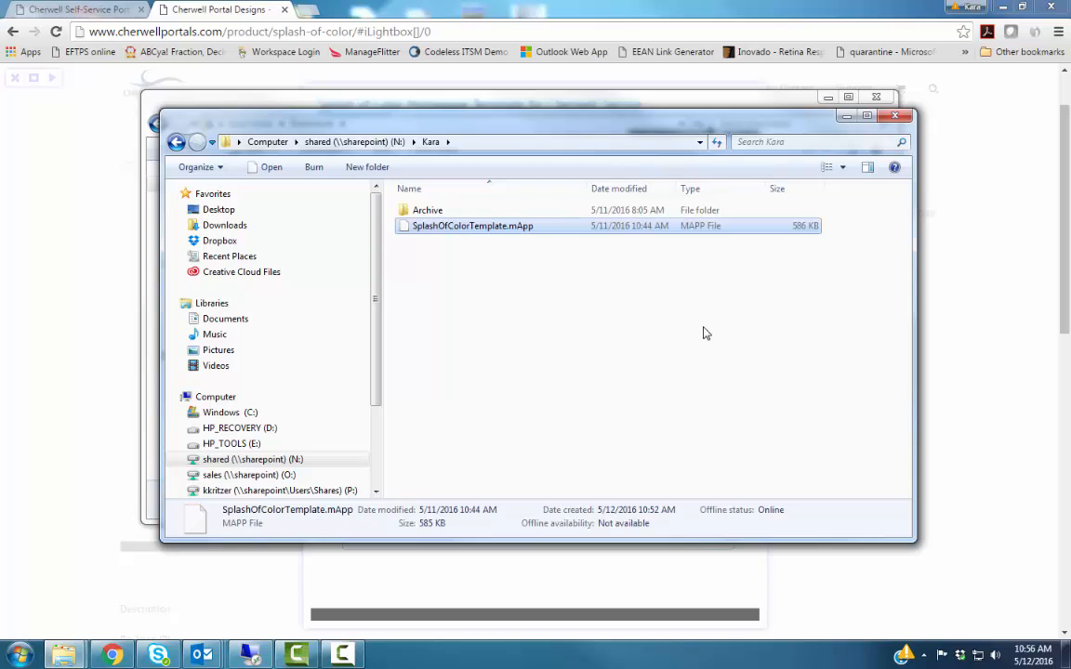
{"action": "left_click", "coordinate": [706, 333]}
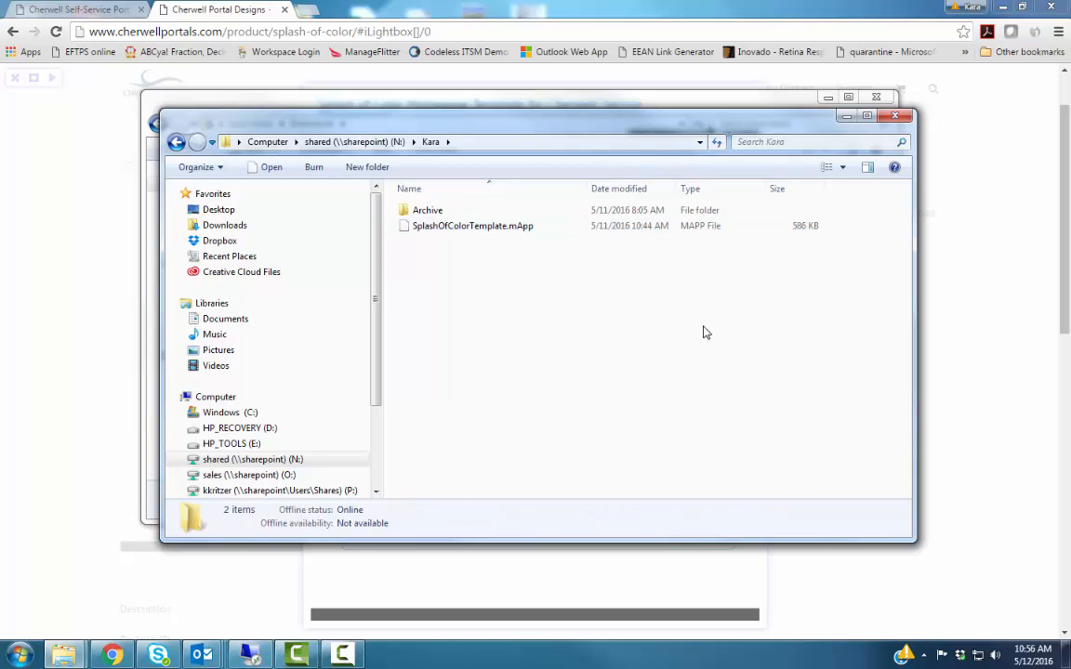
- Switch to Cherwell Administrator in the remote session and start applying a mApp from SplashOfColorTemplate.mApp in the shared drive's personal folder
{"action": "left_click", "coordinate": [252, 656]}
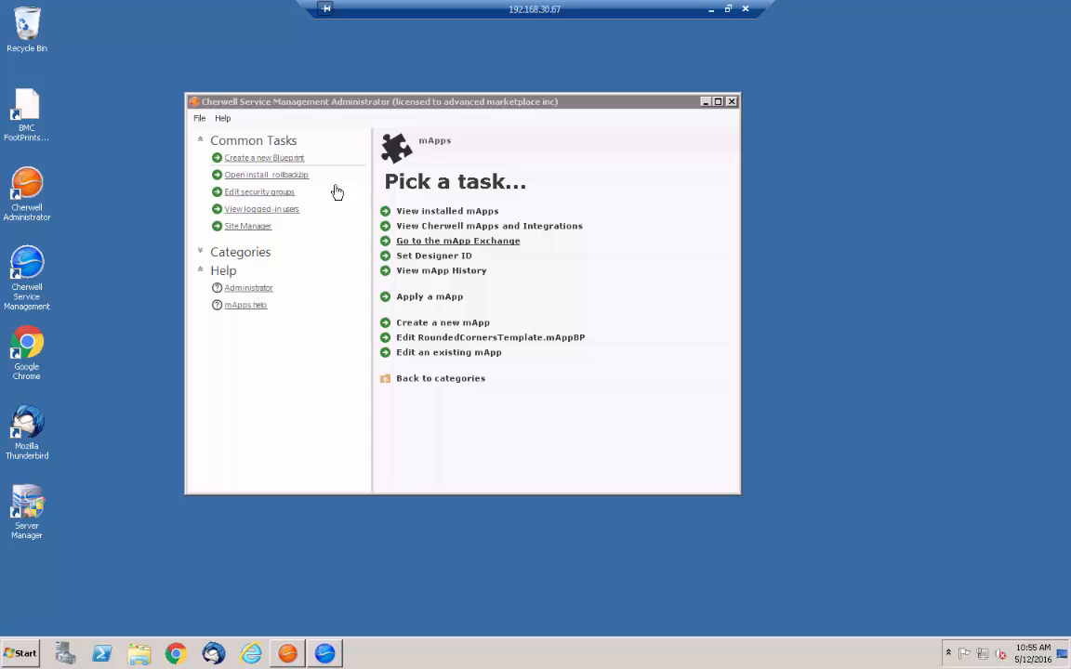
{"action": "left_click", "coordinate": [423, 298]}
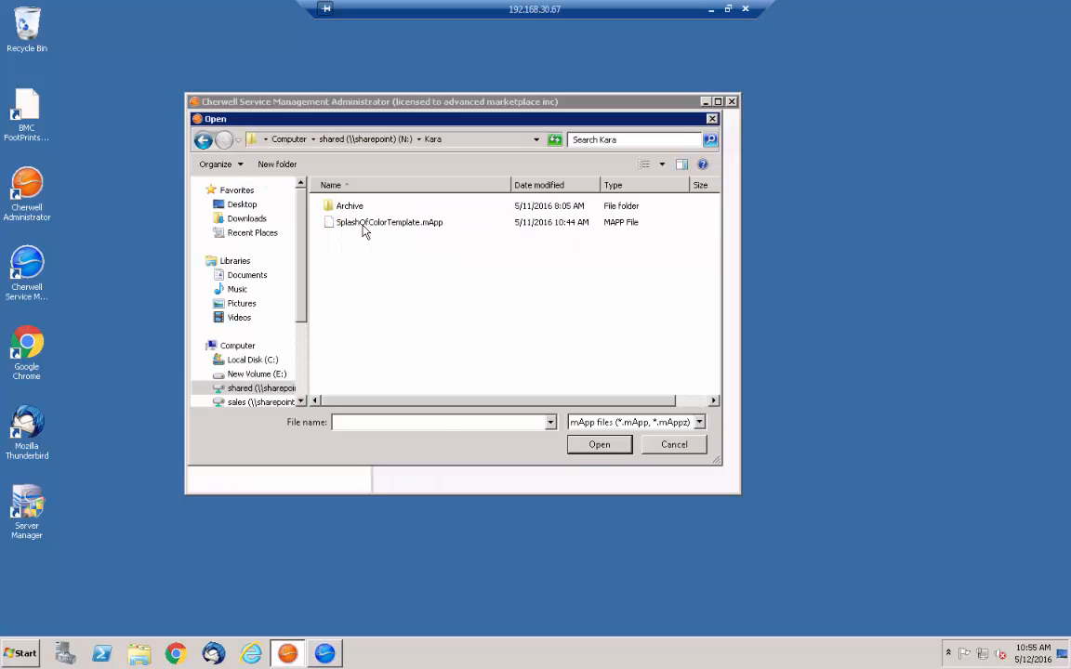
{"action": "left_click", "coordinate": [365, 228]}
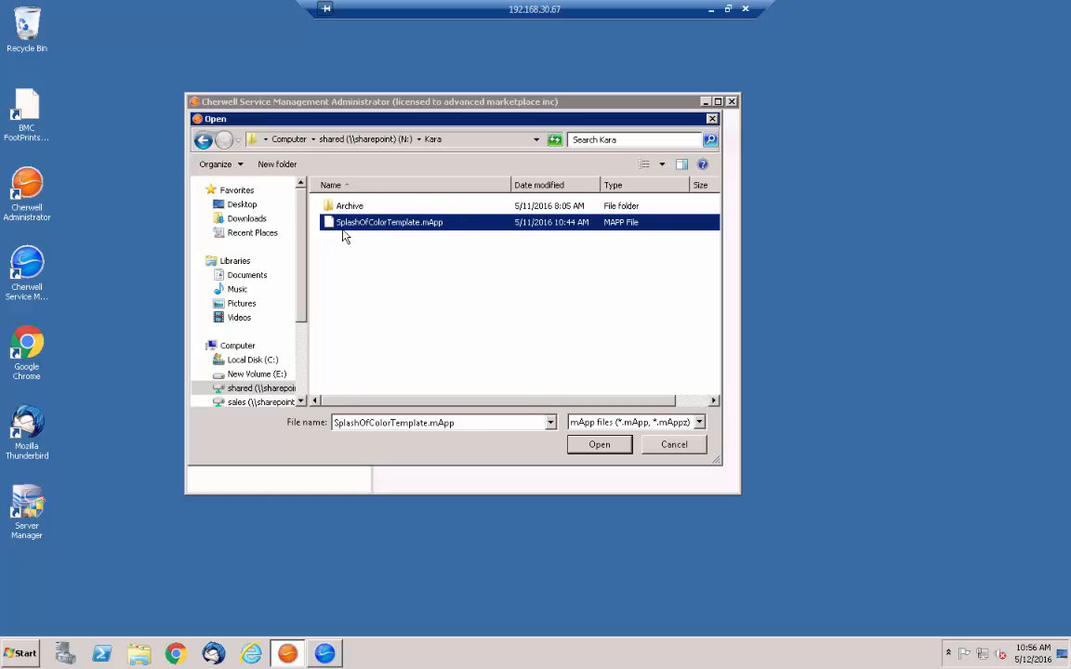
{"action": "left_click", "coordinate": [602, 445]}
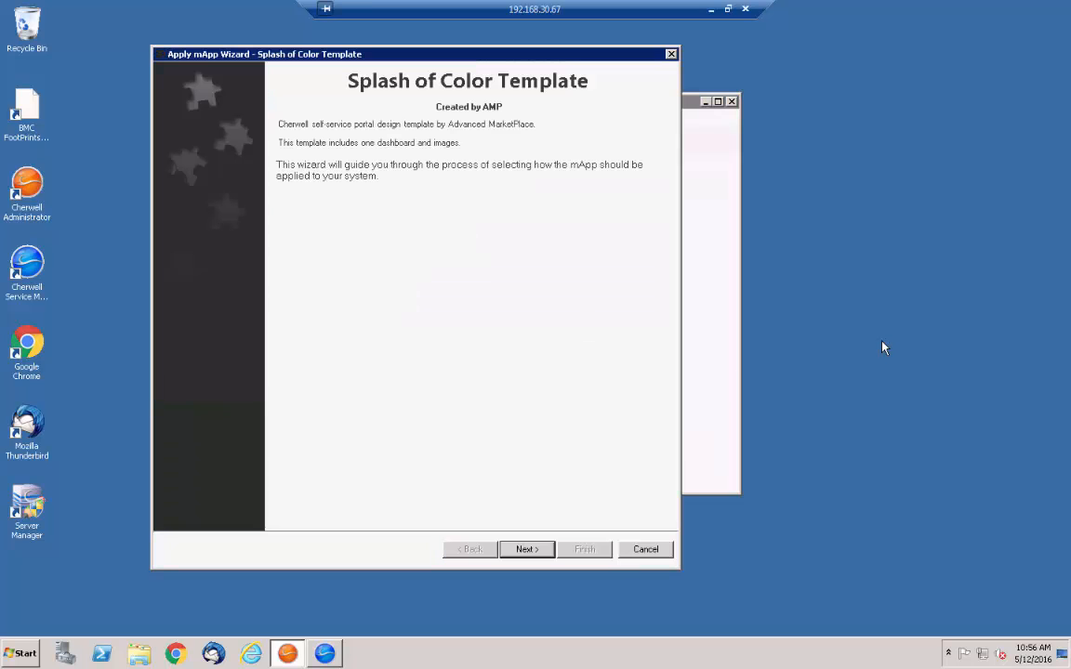
- Complete the Apply mApp Wizard, accepting the terms, keeping reasonable automatic merge decisions, and opening a Blueprint to preview the changes
{"action": "left_click", "coordinate": [527, 550]}
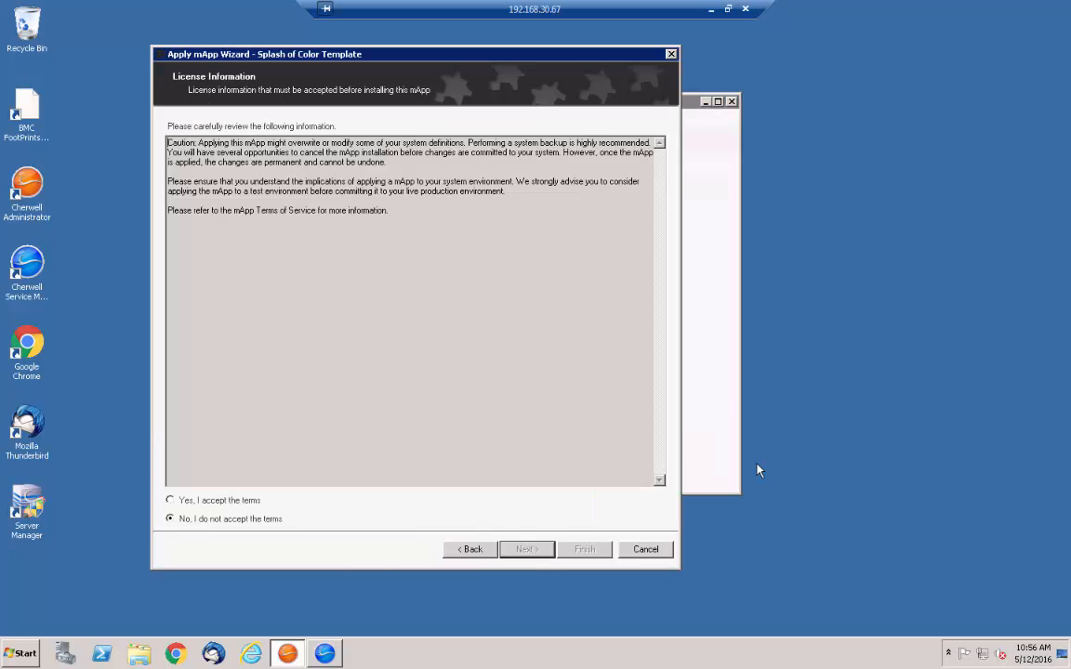
{"action": "left_click", "coordinate": [200, 500]}
{"action": "left_click", "coordinate": [526, 550]}
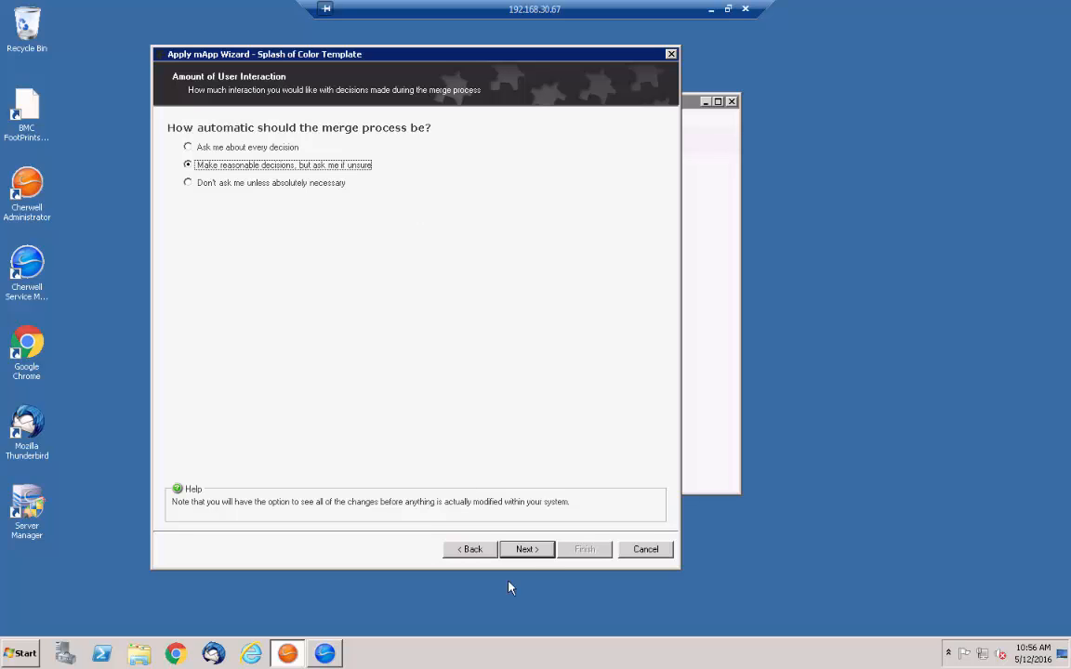
{"action": "left_click", "coordinate": [527, 550]}
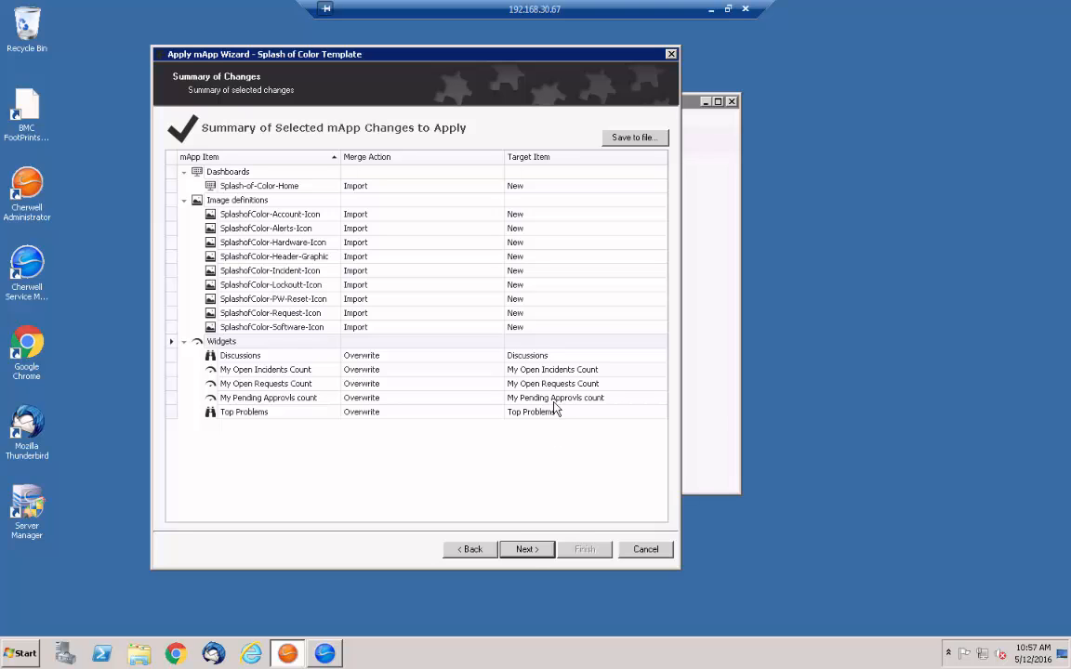
{"action": "left_click", "coordinate": [528, 551]}
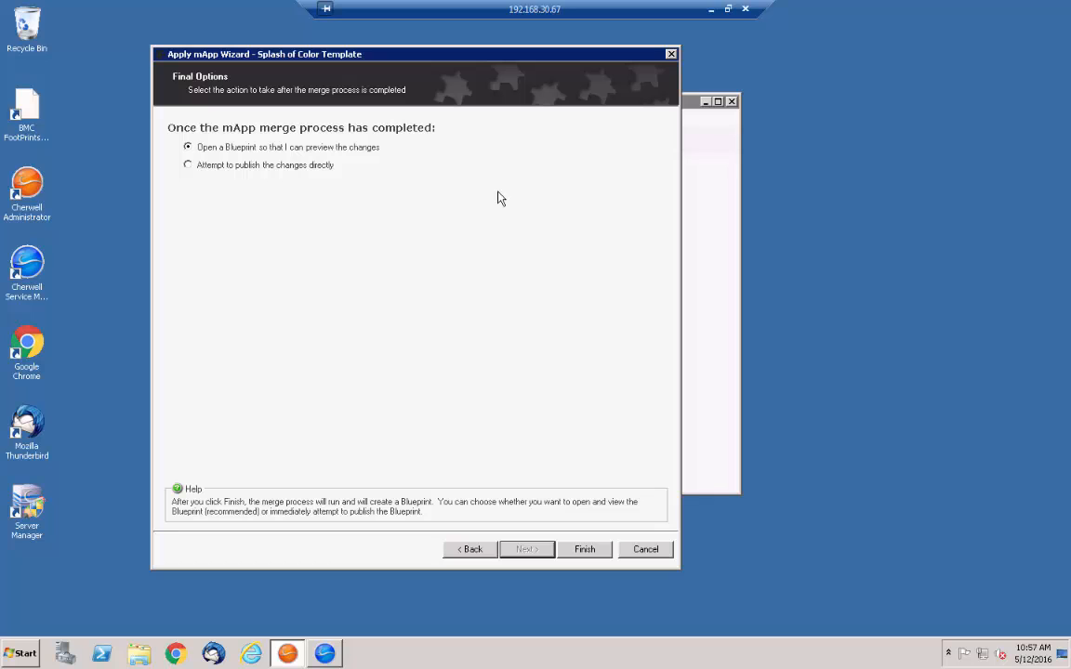
{"action": "left_click", "coordinate": [583, 549]}
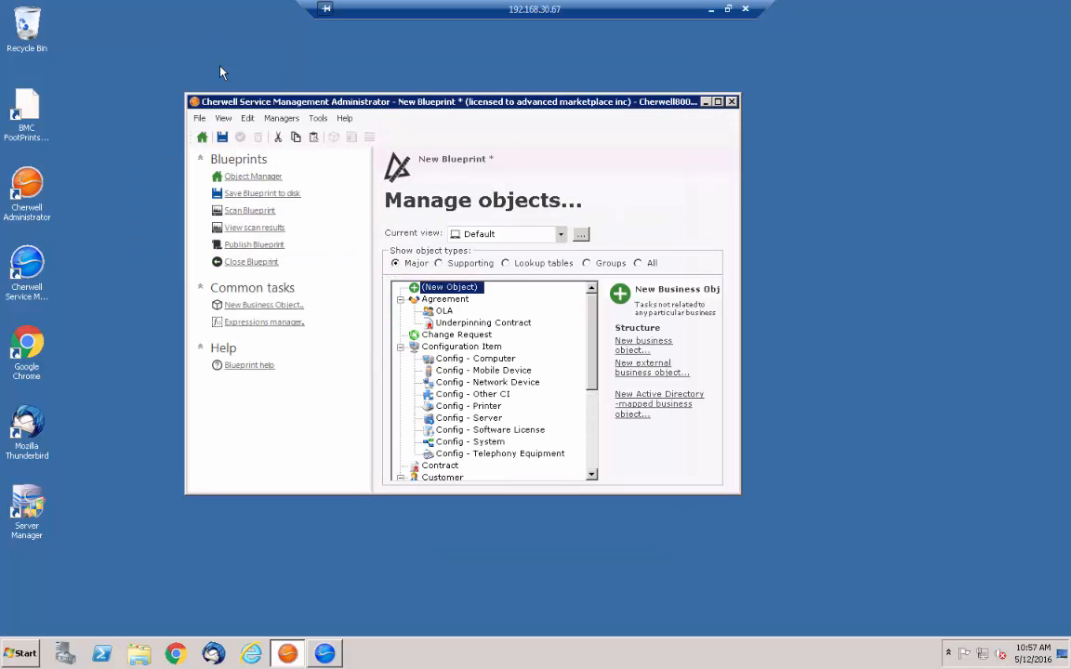
- Publish the Blueprint with the default publishing options, saving it as splashofcolor-backup
{"action": "left_click", "coordinate": [255, 246]}
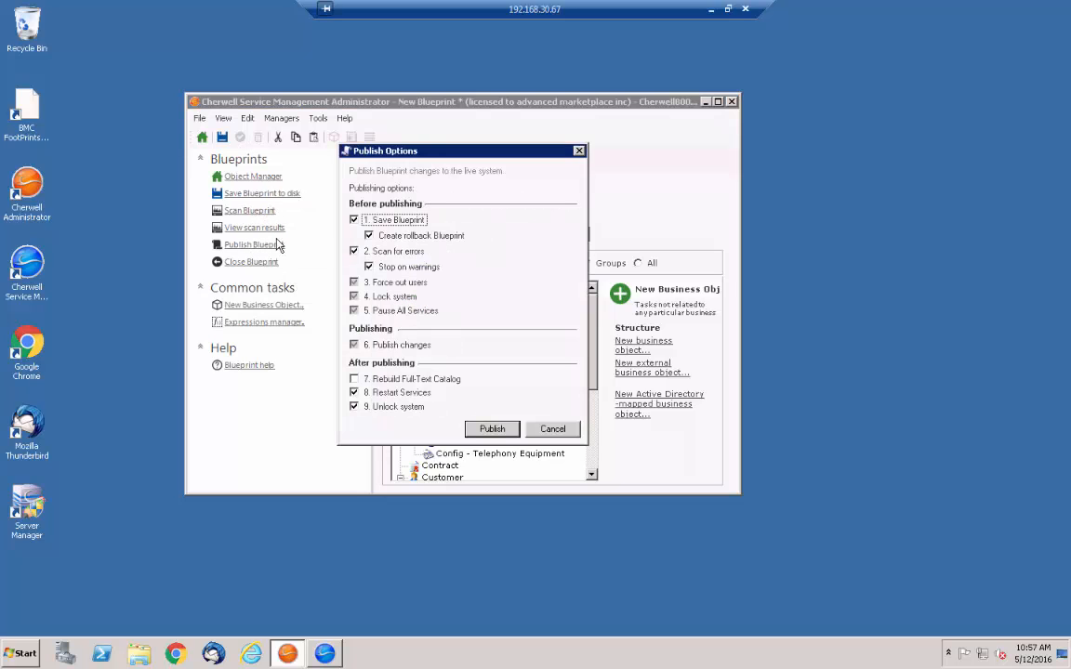
{"action": "left_click", "coordinate": [490, 430]}
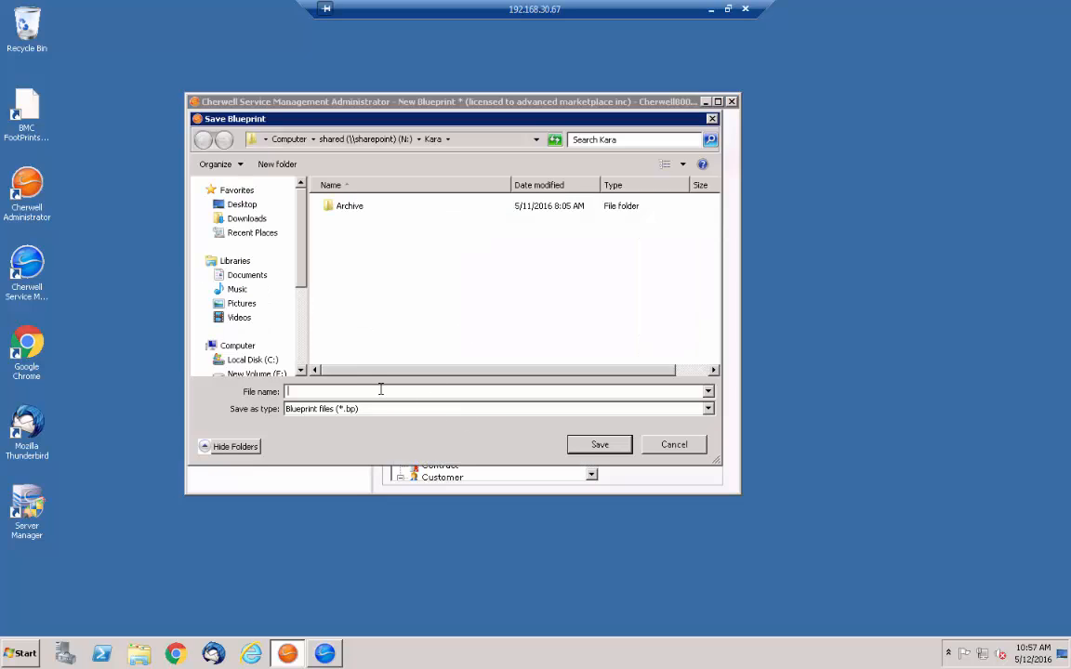
{"action": "type", "text": "splasho"}
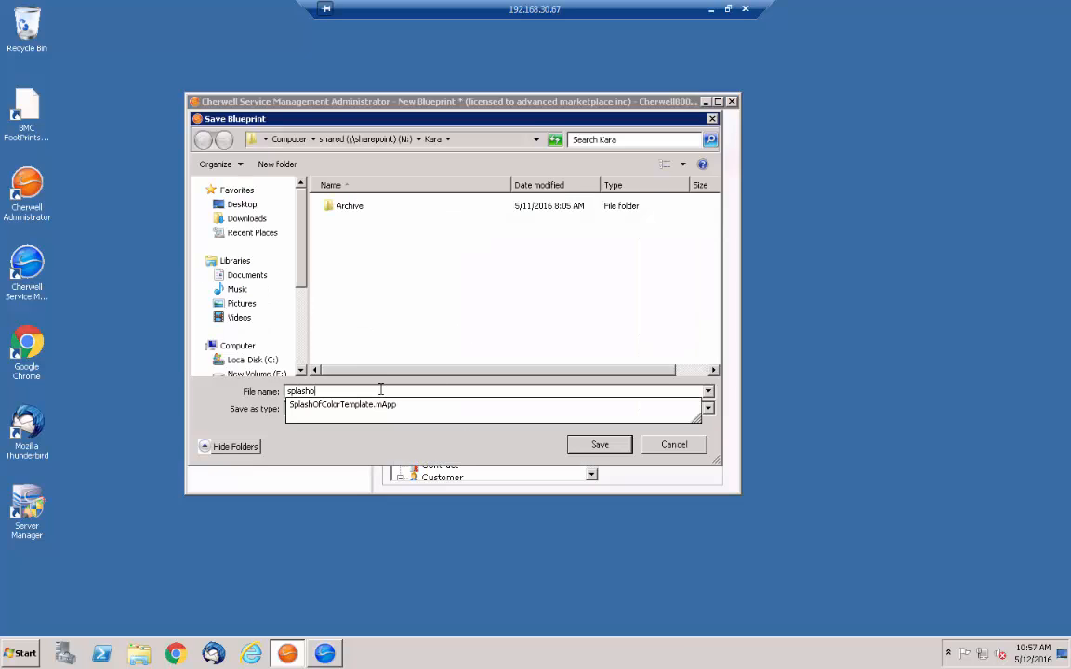
{"action": "type", "text": "fcolor-backup"}
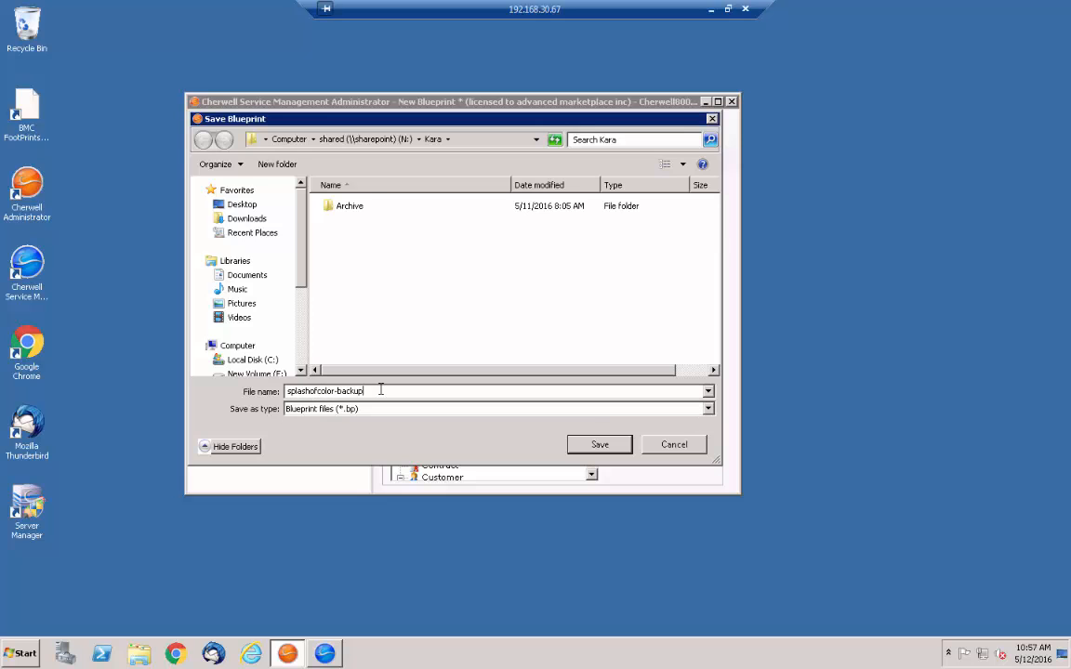
{"action": "left_click", "coordinate": [597, 445]}
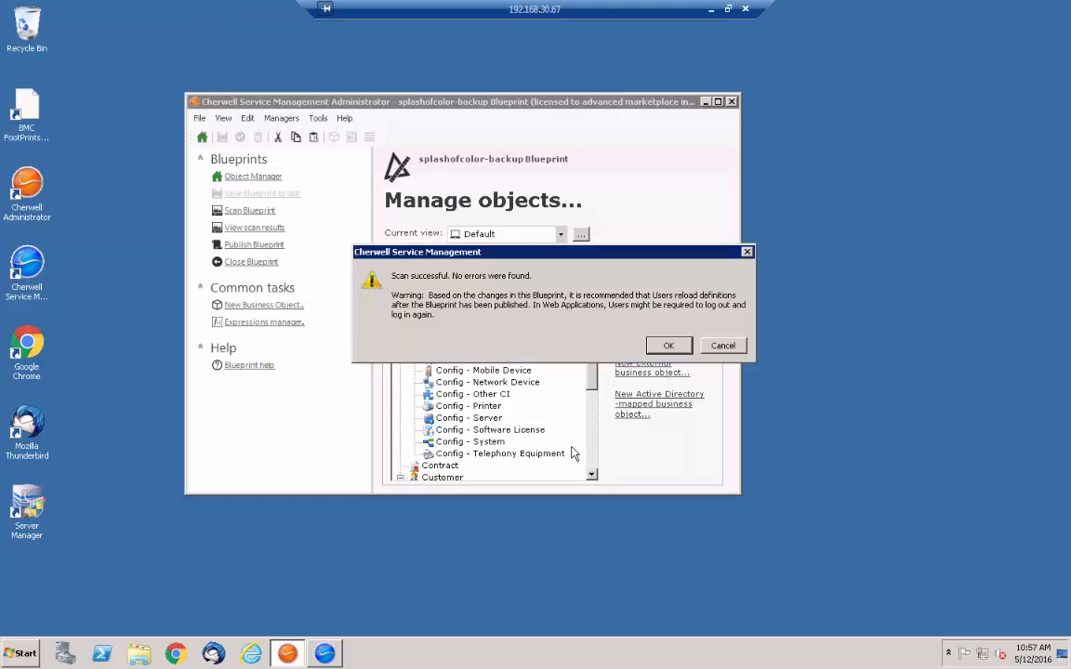
{"action": "left_click", "coordinate": [662, 346]}
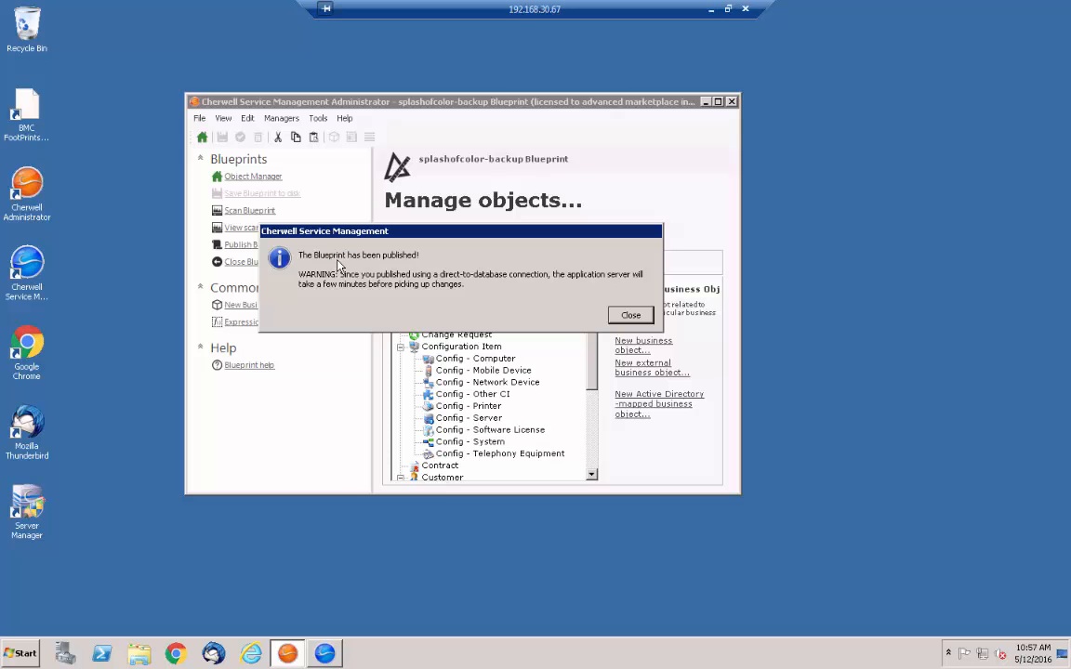
{"action": "left_click", "coordinate": [634, 318]}
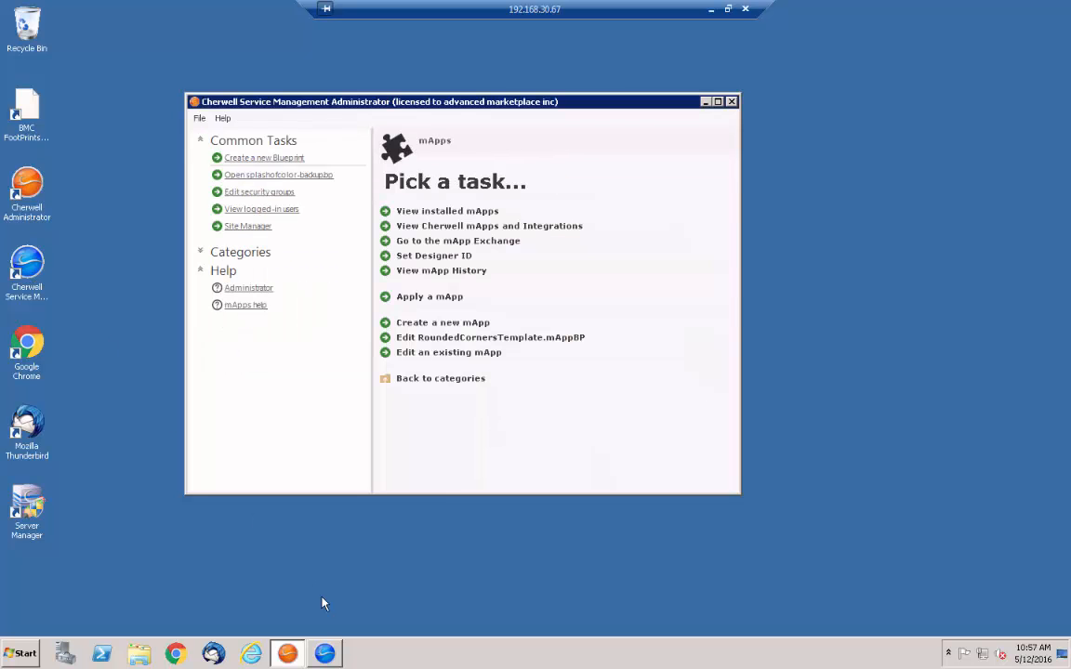
- Switch to the Cherwell Service Management client and open the Global AMP Templates folder in the Dashboard Manager
{"action": "left_click", "coordinate": [326, 656]}
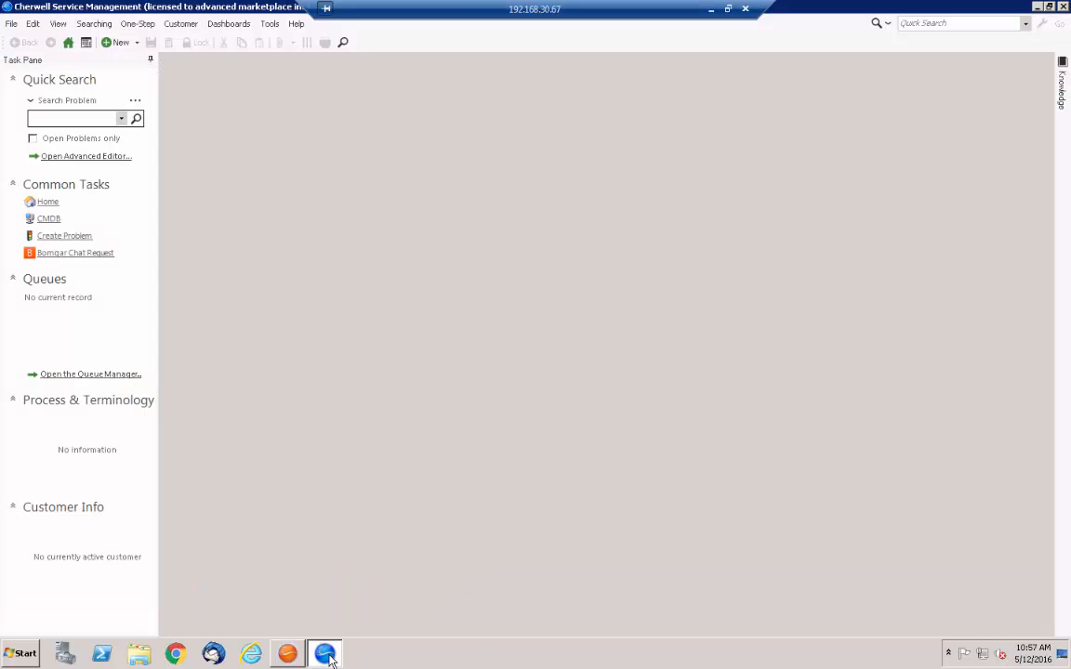
{"action": "left_click", "coordinate": [231, 24]}
{"action": "left_click", "coordinate": [232, 41]}
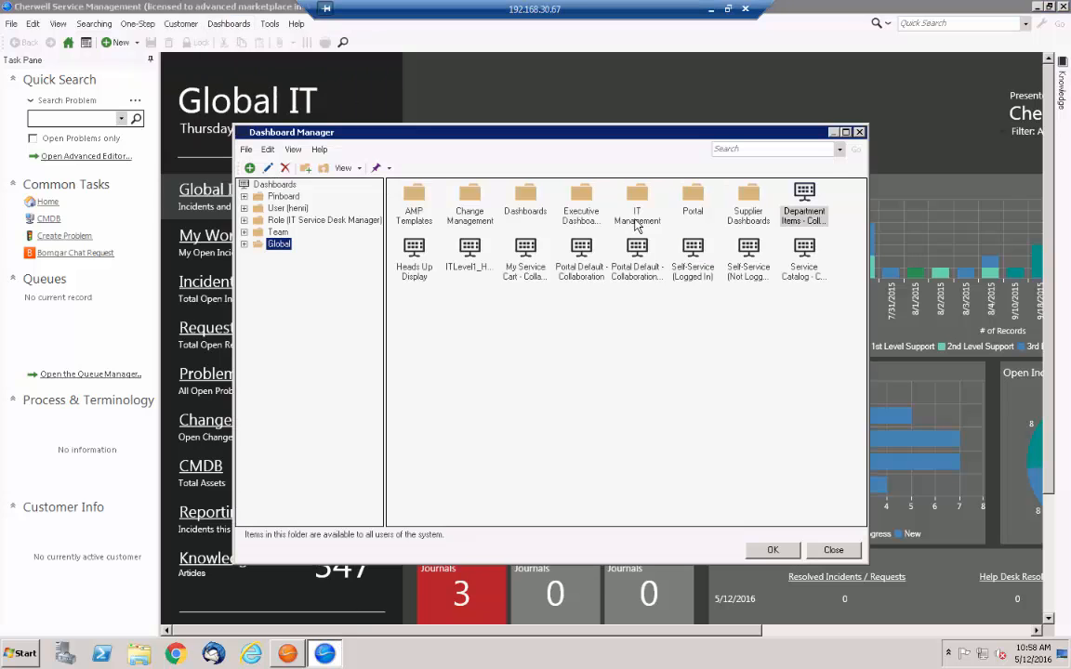
{"action": "left_click", "coordinate": [415, 200]}
{"action": "left_click", "coordinate": [243, 244]}
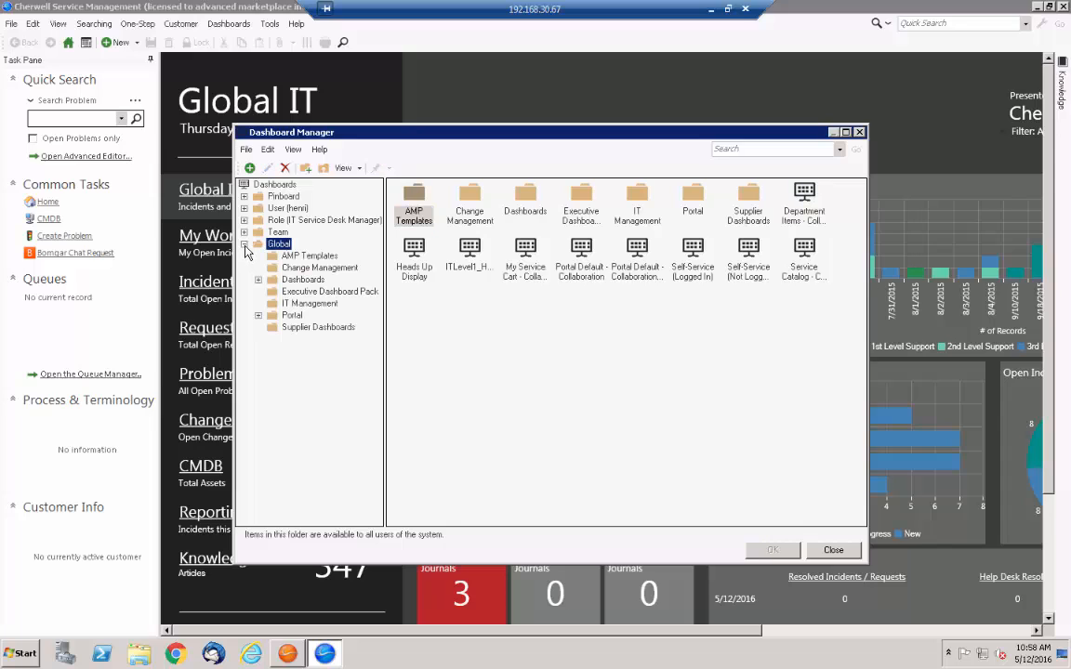
{"action": "left_click", "coordinate": [415, 205]}
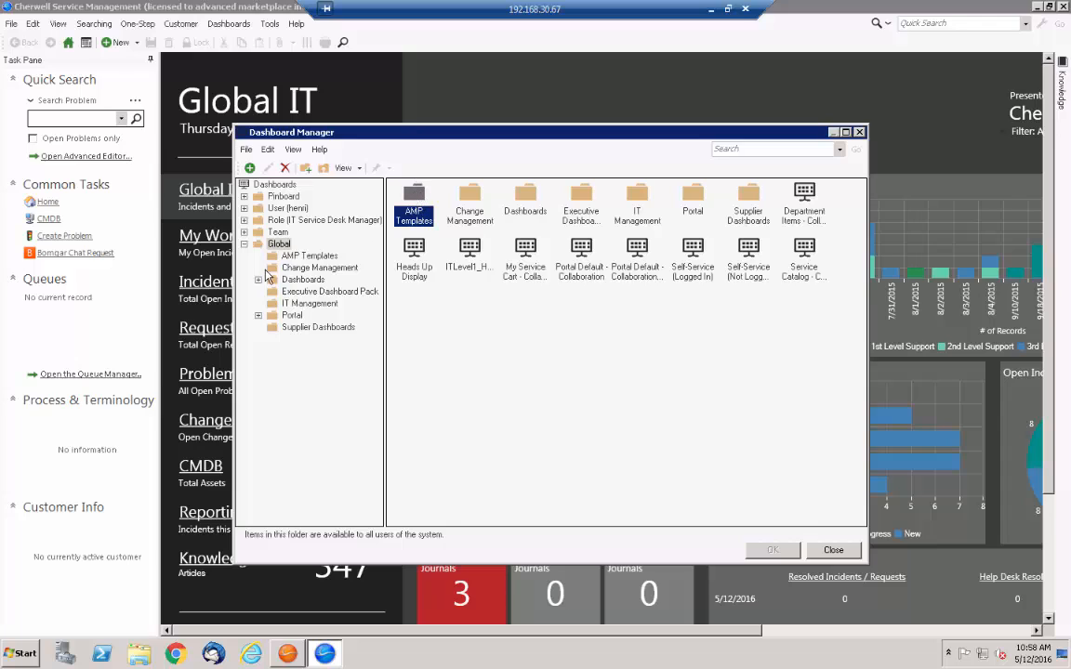
{"action": "left_click", "coordinate": [307, 256]}
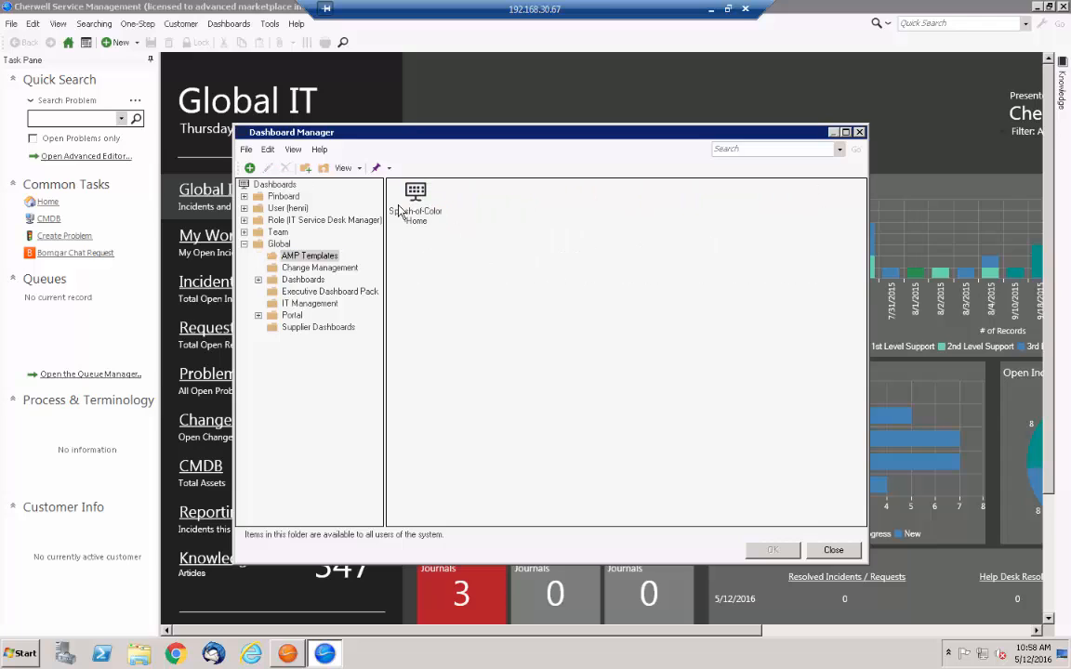
- Open the Splash-of-Color-Home dashboard for editing and zoom out to view its full layout
{"action": "left_click", "coordinate": [415, 194]}
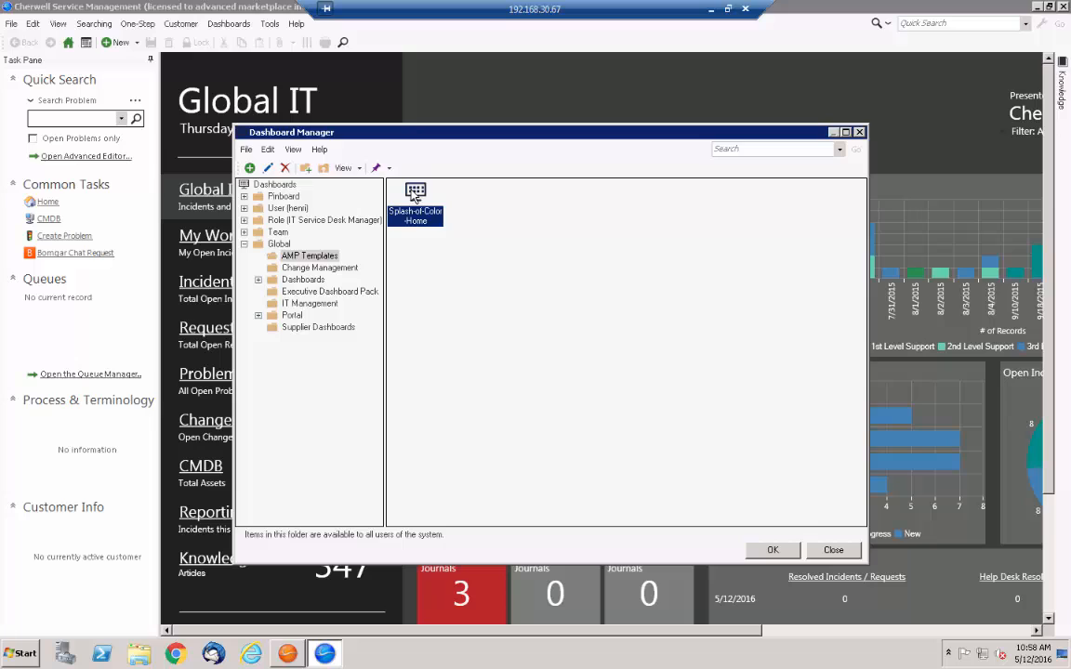
{"action": "right_click", "coordinate": [415, 193]}
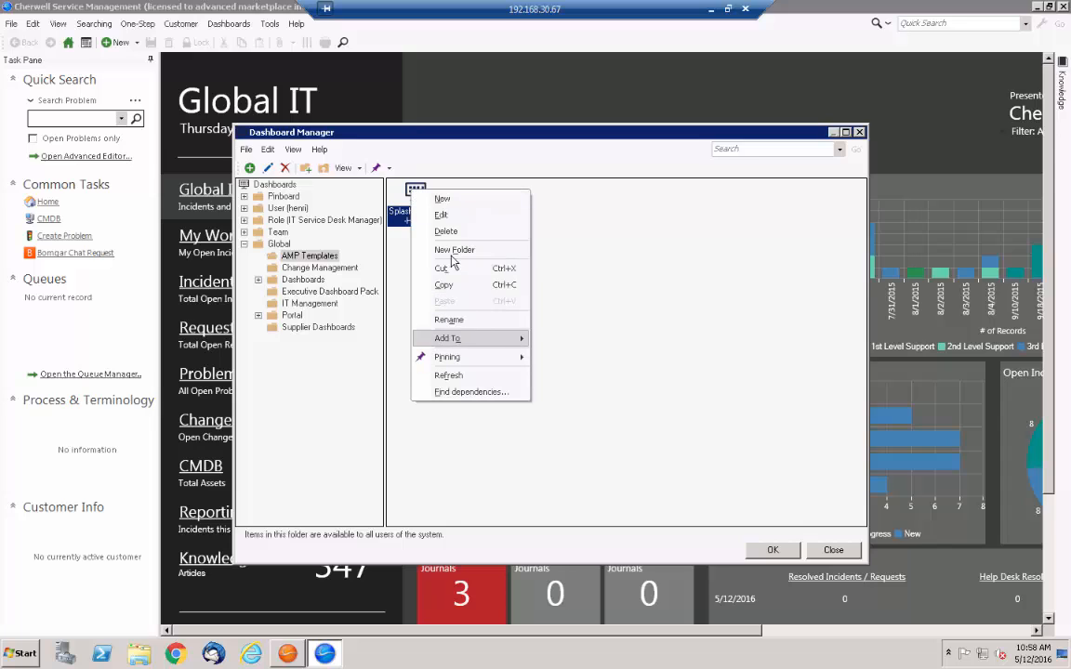
{"action": "left_click", "coordinate": [462, 222]}
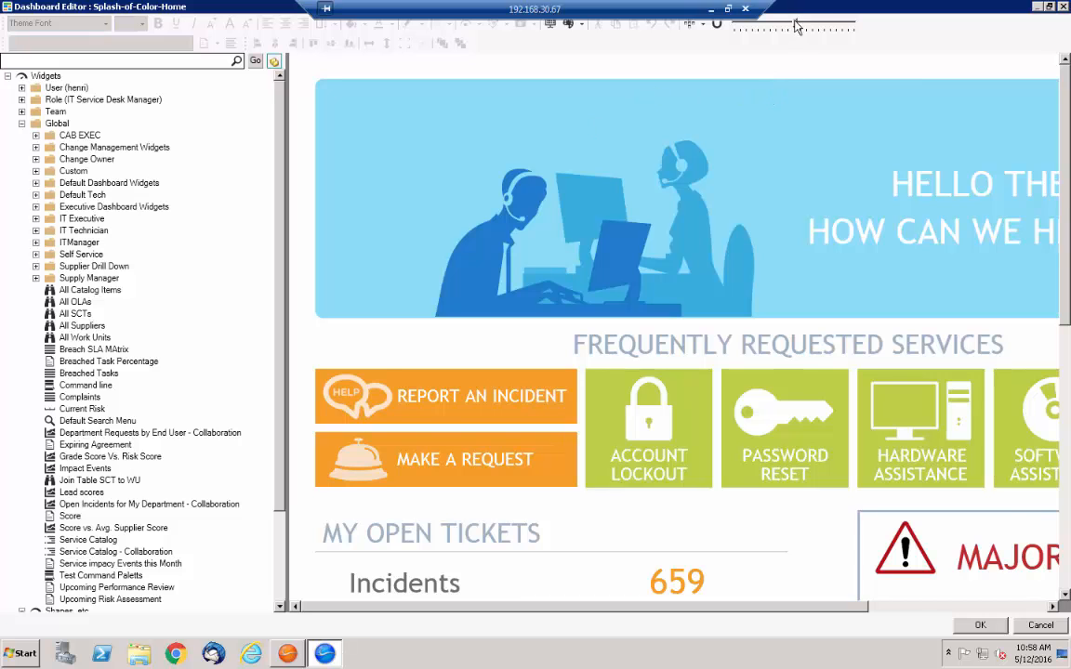
{"action": "left_click_drag", "start_coordinate": [795, 26], "coordinate": [766, 30]}
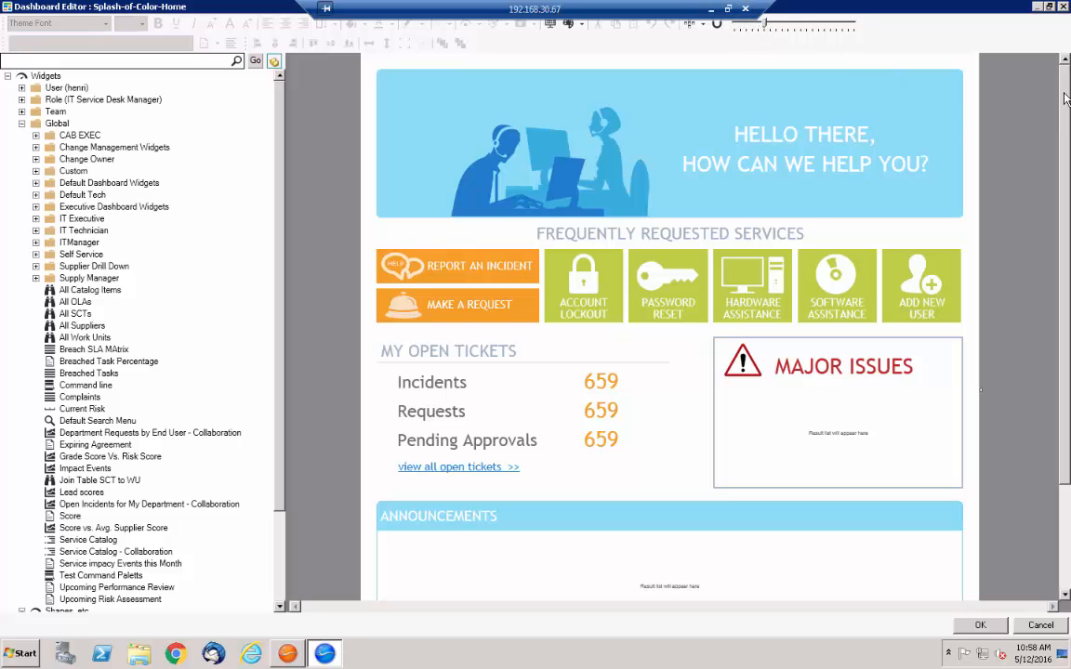
{"action": "scroll", "coordinate": [1066, 103], "scroll_direction": "down", "scroll_amount": 2}
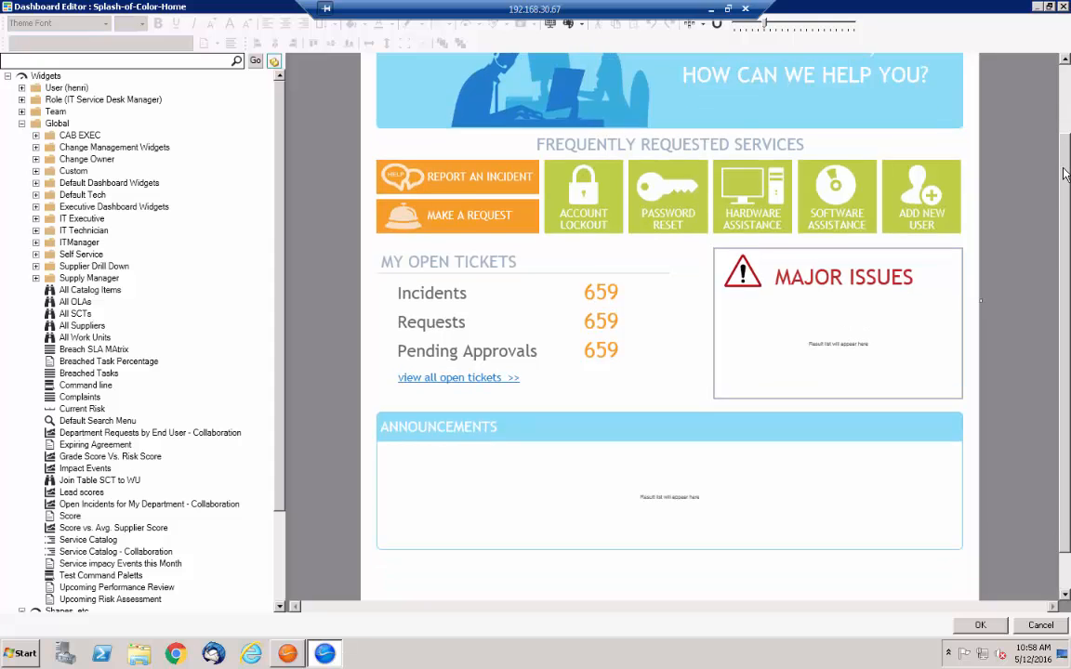
{"action": "scroll", "coordinate": [1067, 91], "scroll_direction": "up", "scroll_amount": 2}
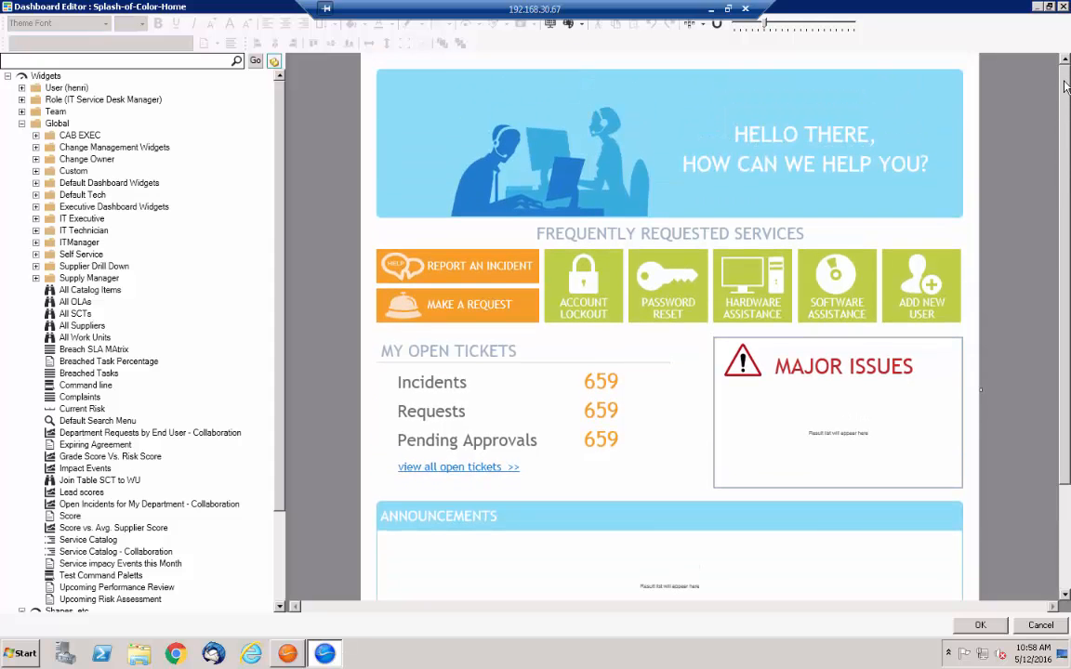
- Inspect the editable text of the banner's HELLO THERE, and HOW CAN WE HELP YOU? lines
{"action": "left_click", "coordinate": [755, 144]}
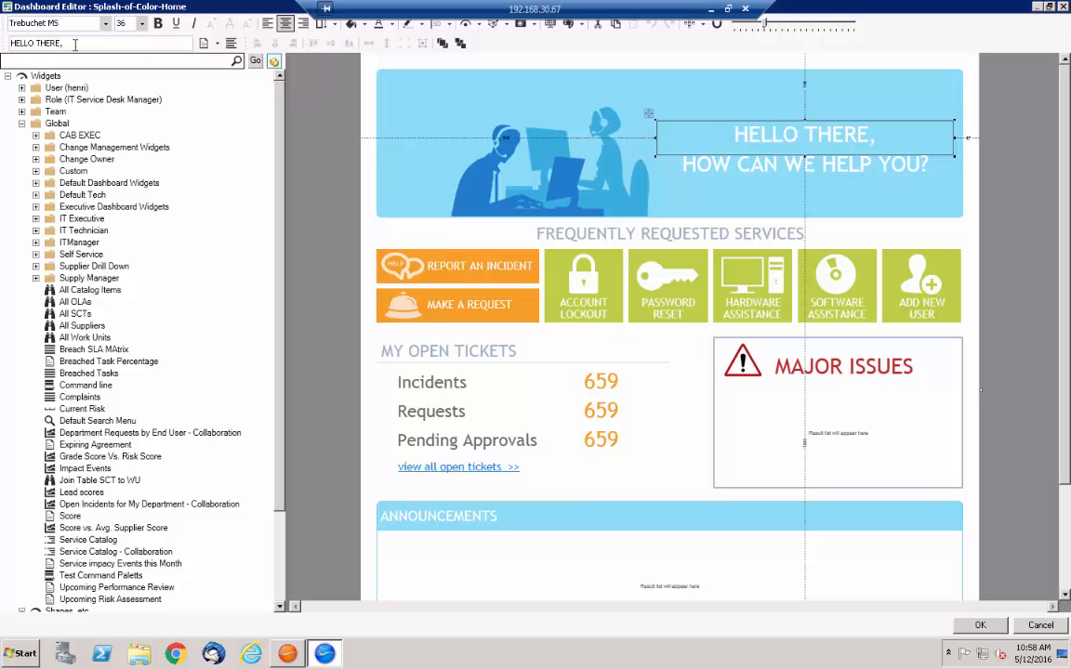
{"action": "left_click_drag", "start_coordinate": [65, 43], "coordinate": [3, 43]}
{"action": "left_click", "coordinate": [759, 173]}
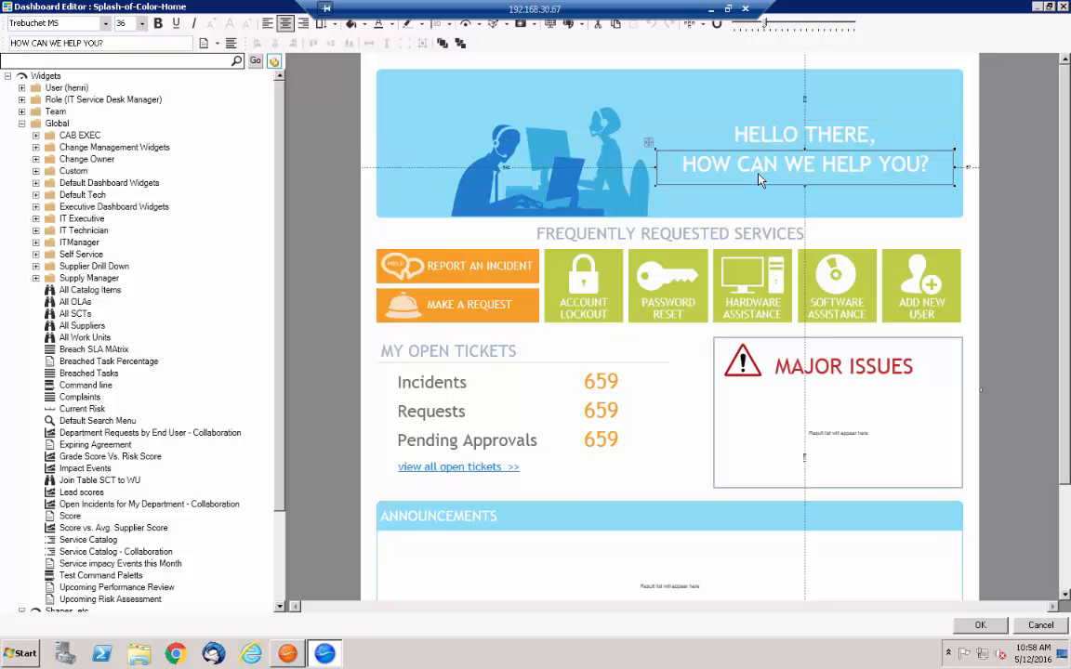
{"action": "left_click", "coordinate": [762, 137]}
{"action": "left_click", "coordinate": [763, 168]}
{"action": "left_click", "coordinate": [1020, 202]}
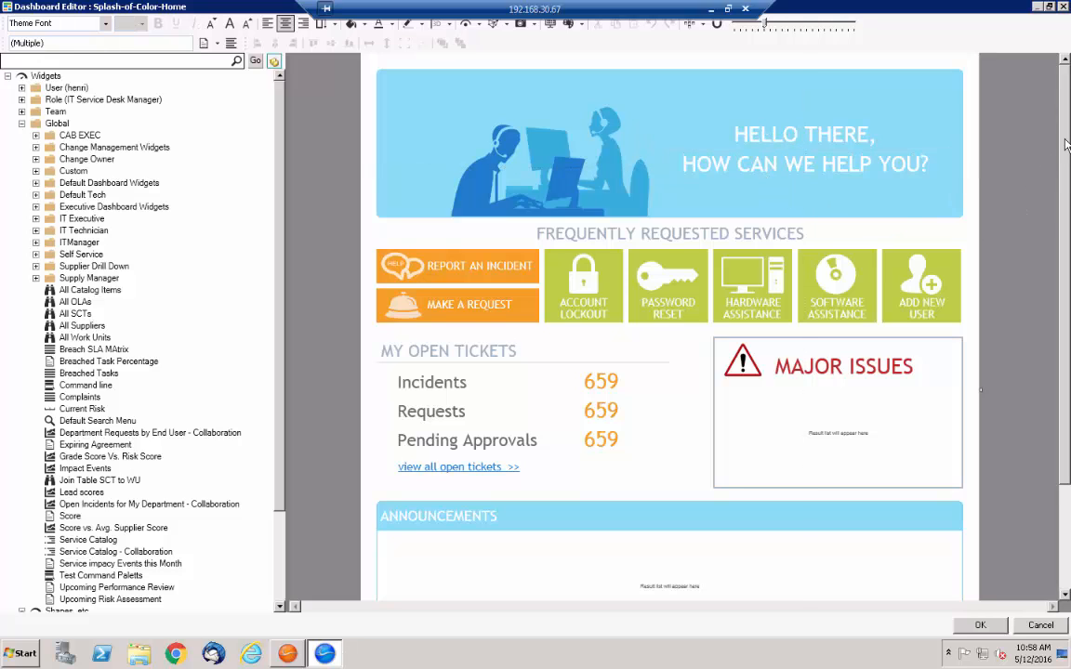
- Add the Self Service Knowledge Article Search widget below the banner greeting and widen it to roughly the greeting's width
{"action": "left_click_drag", "start_coordinate": [1066, 151], "coordinate": [1068, 112]}
{"action": "scroll", "coordinate": [277, 272], "scroll_direction": "down", "scroll_amount": 1}
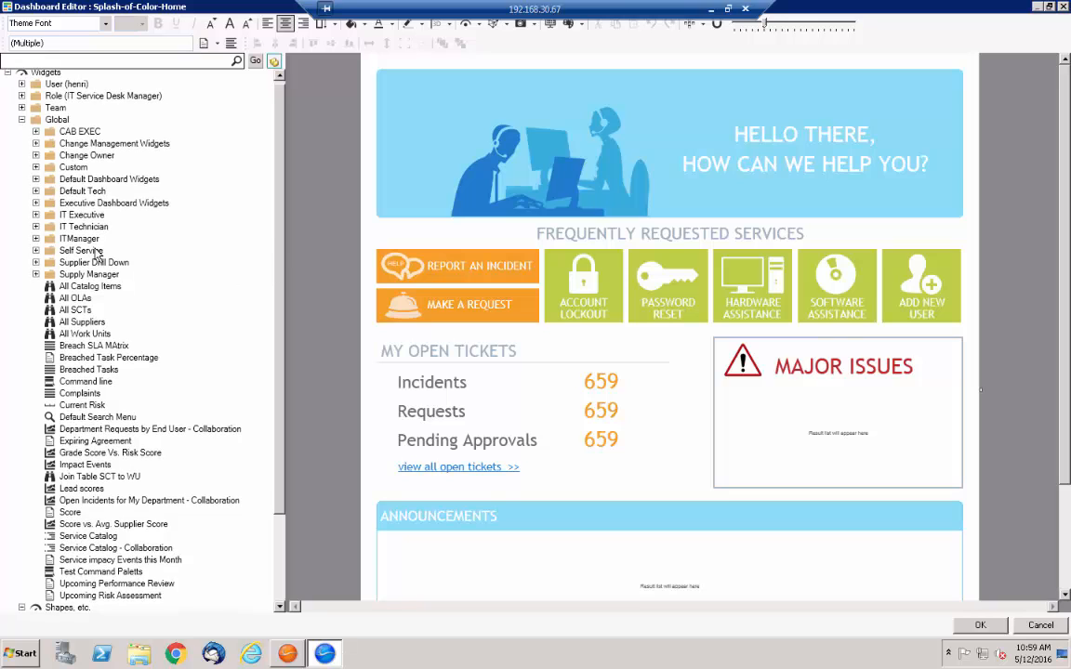
{"action": "left_click", "coordinate": [35, 252]}
{"action": "scroll", "coordinate": [265, 261], "scroll_direction": "down", "scroll_amount": 2}
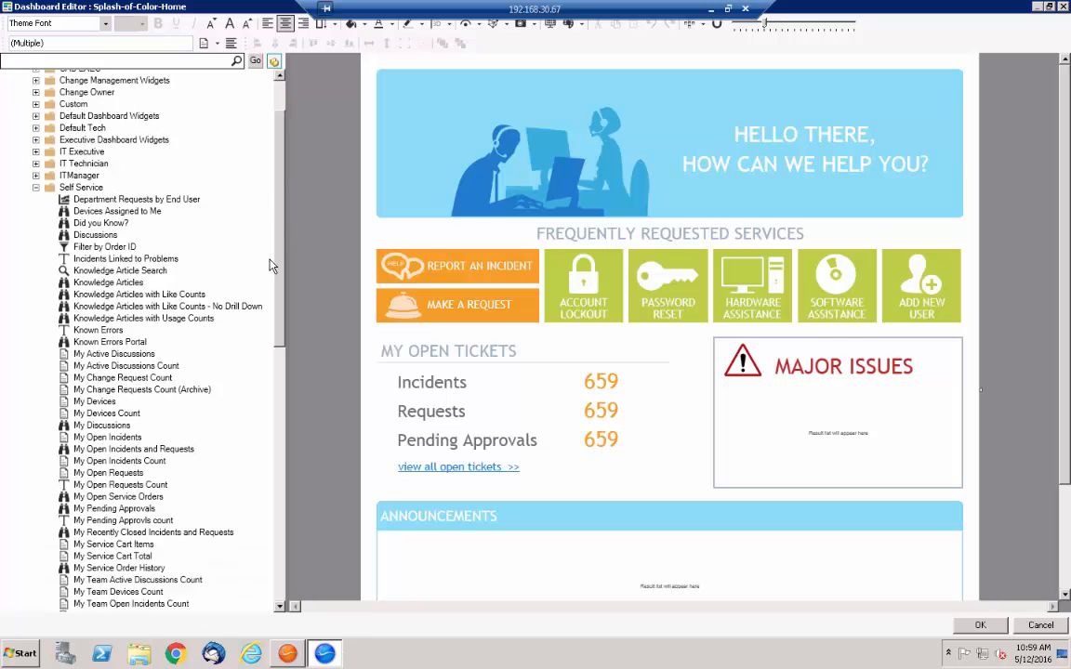
{"action": "scroll", "coordinate": [270, 266], "scroll_direction": "down", "scroll_amount": 2}
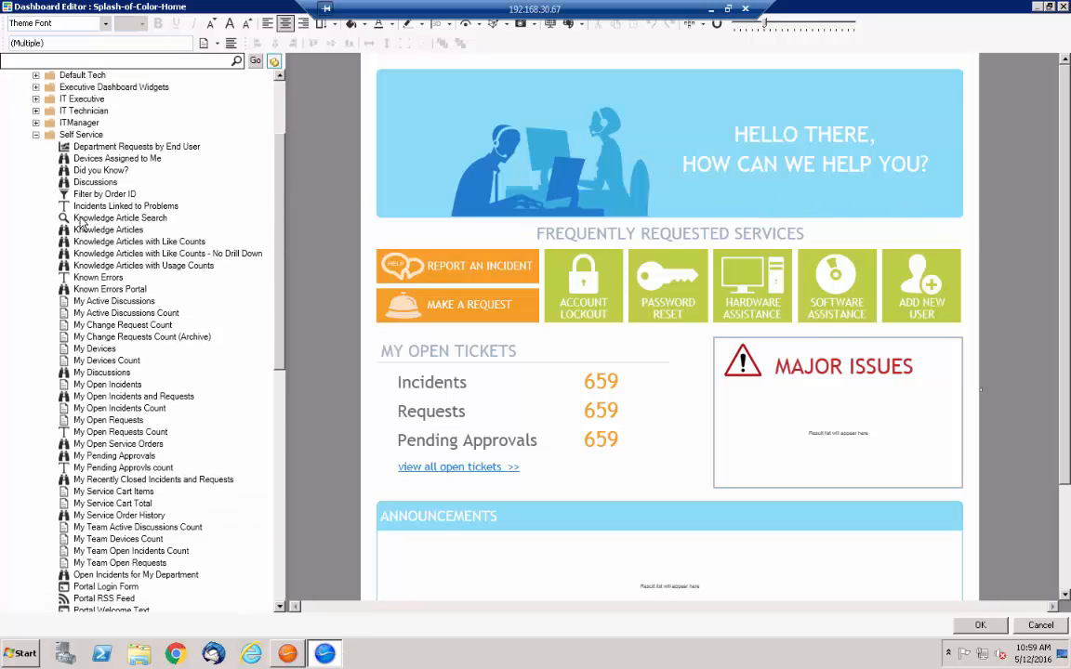
{"action": "left_click_drag", "start_coordinate": [81, 222], "coordinate": [689, 190]}
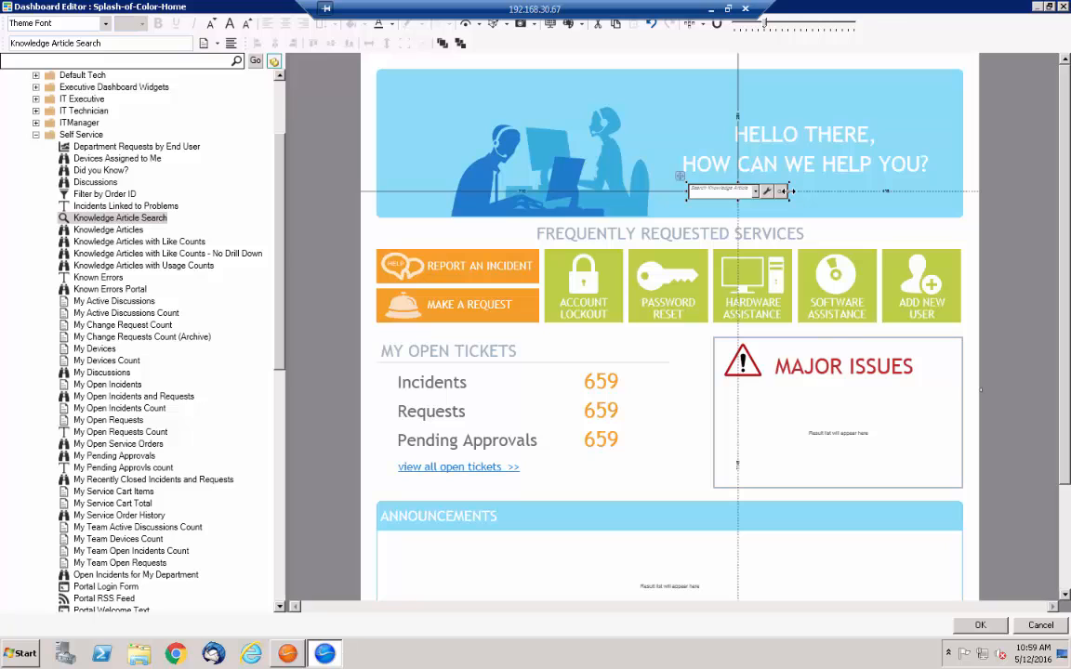
{"action": "left_click_drag", "start_coordinate": [792, 191], "coordinate": [948, 196]}
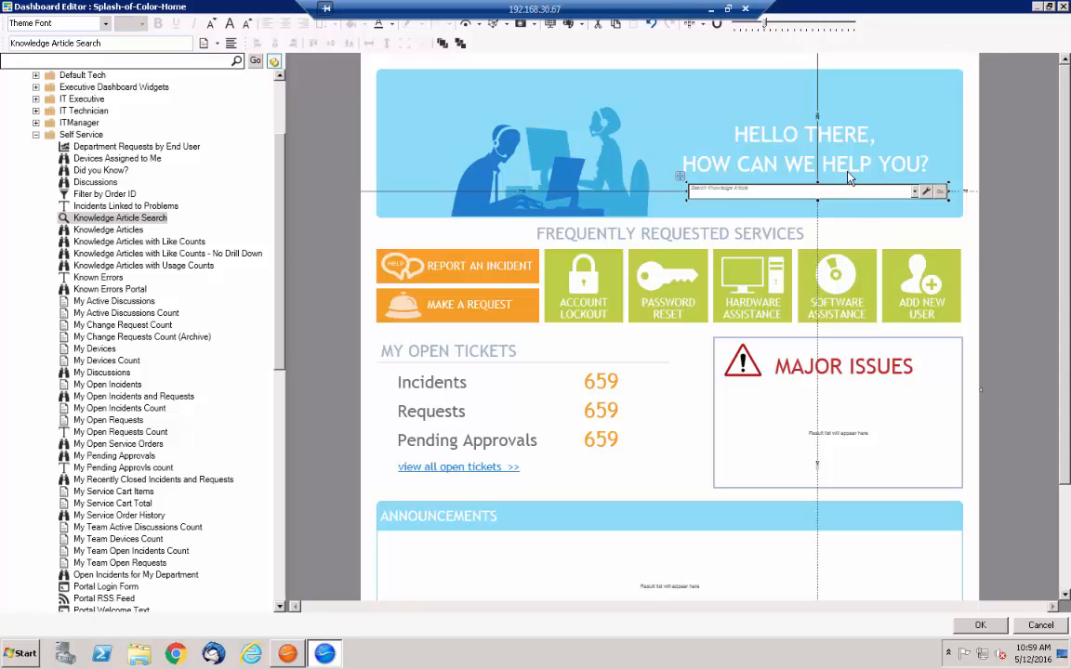
- Center the Knowledge Article Search widget horizontally on the HOW CAN WE HELP YOU? text
{"action": "left_click", "coordinate": [842, 172]}
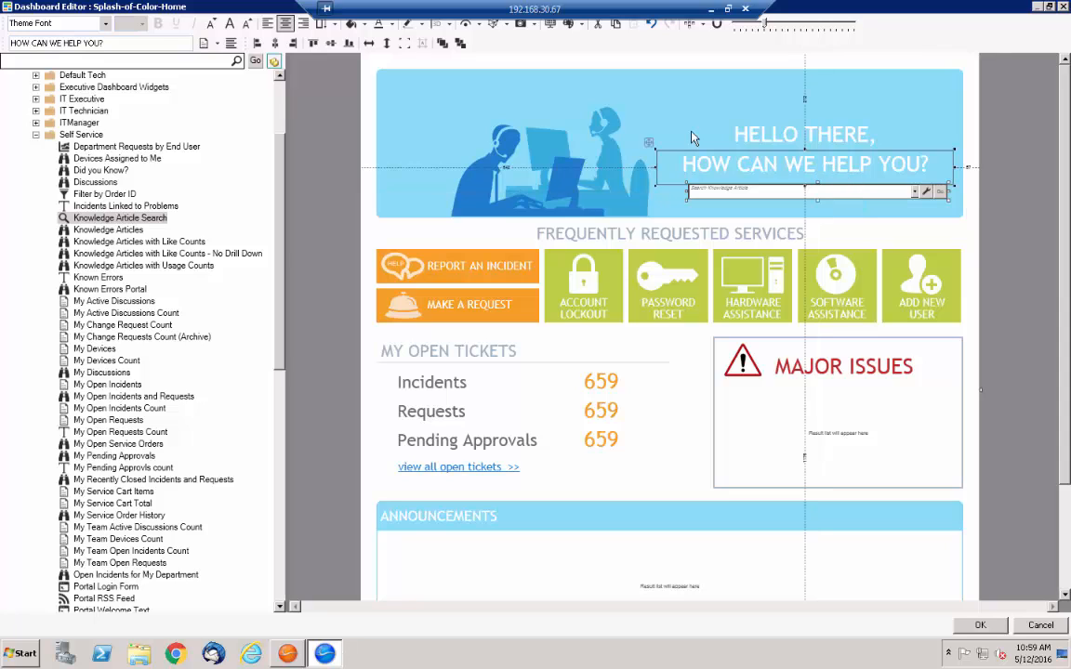
{"action": "left_click", "coordinate": [274, 43]}
{"action": "left_click", "coordinate": [1030, 281]}
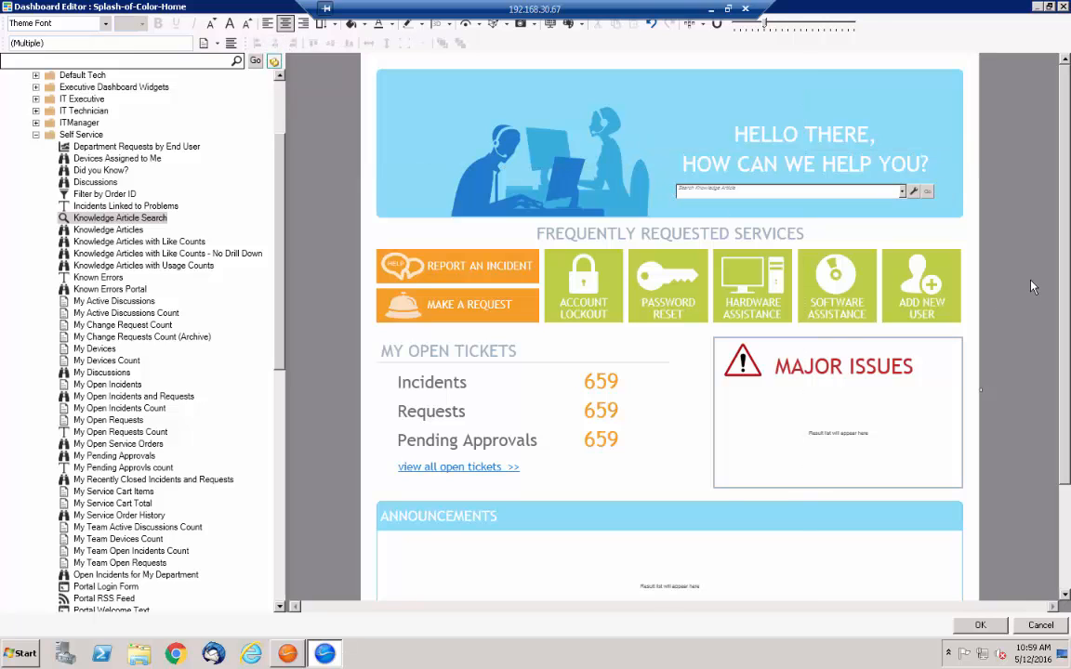
{"action": "scroll", "coordinate": [1063, 195], "scroll_direction": "down", "scroll_amount": 2}
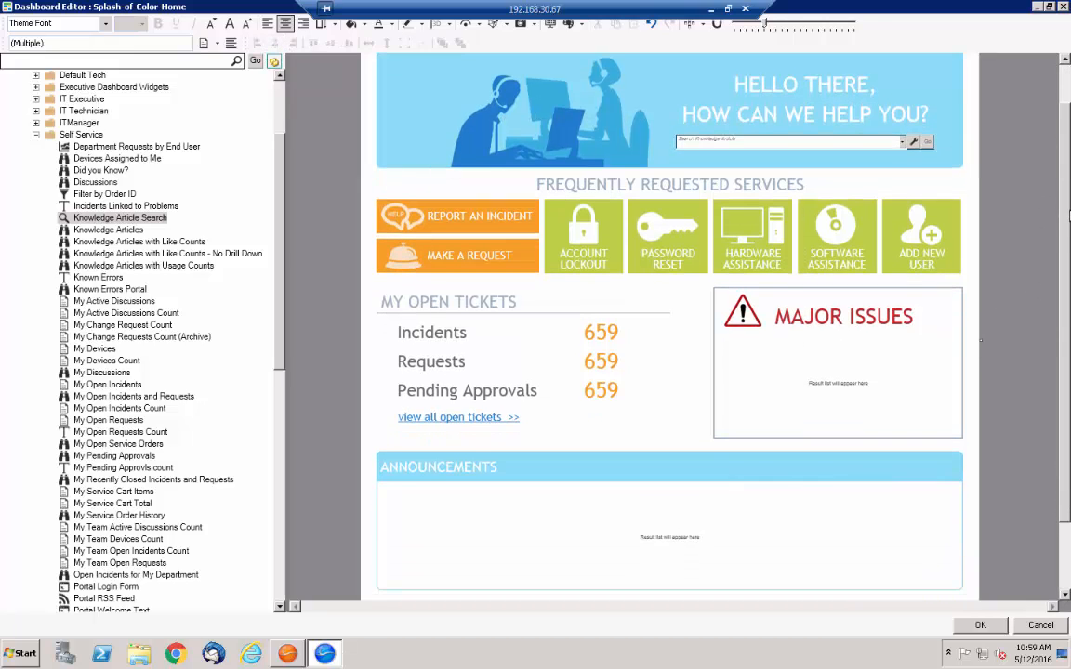
{"action": "scroll", "coordinate": [1063, 194], "scroll_direction": "up", "scroll_amount": 2}
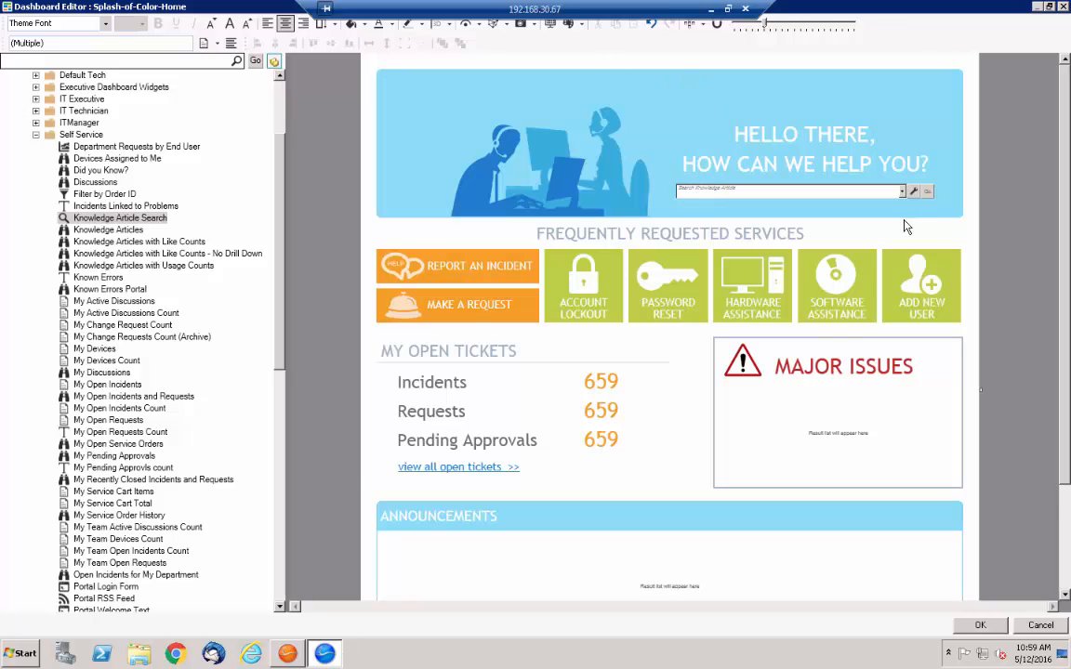
- Anchor the Knowledge Article Search widget to Top only, removing its Left anchor
{"action": "right_click", "coordinate": [835, 195]}
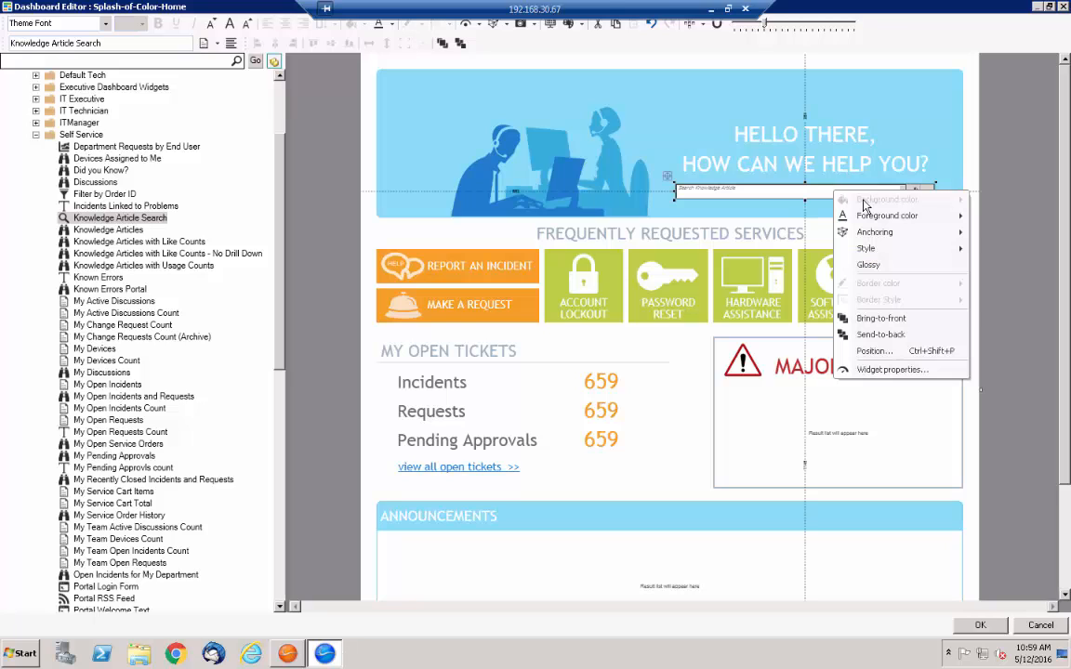
{"action": "mouse_move", "coordinate": [879, 233]}
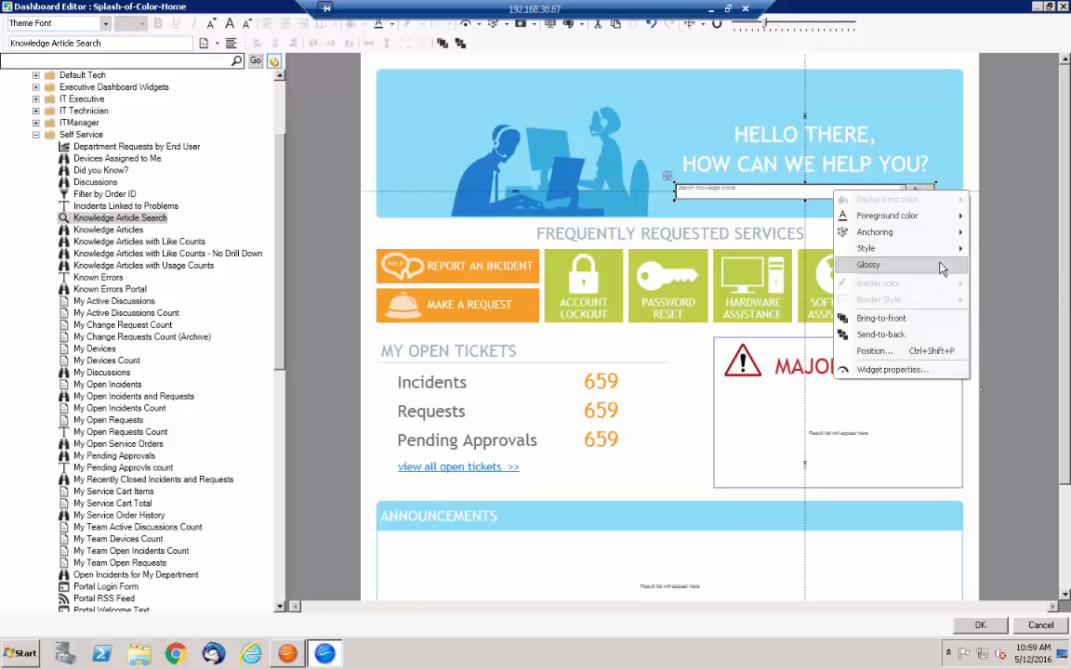
{"action": "mouse_move", "coordinate": [916, 238]}
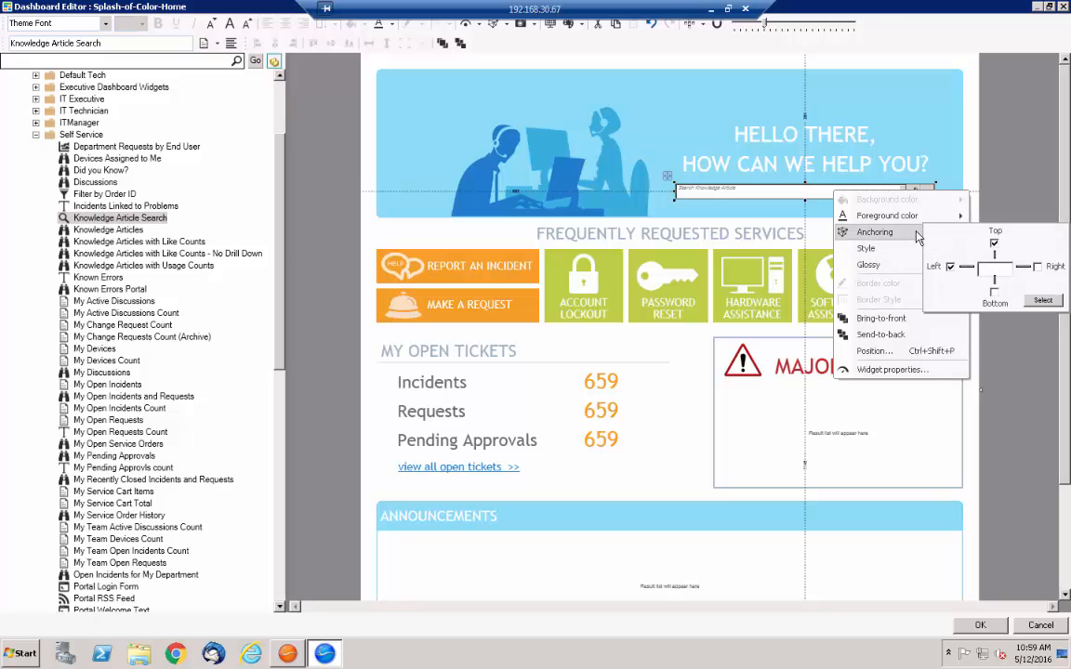
{"action": "left_click", "coordinate": [950, 268]}
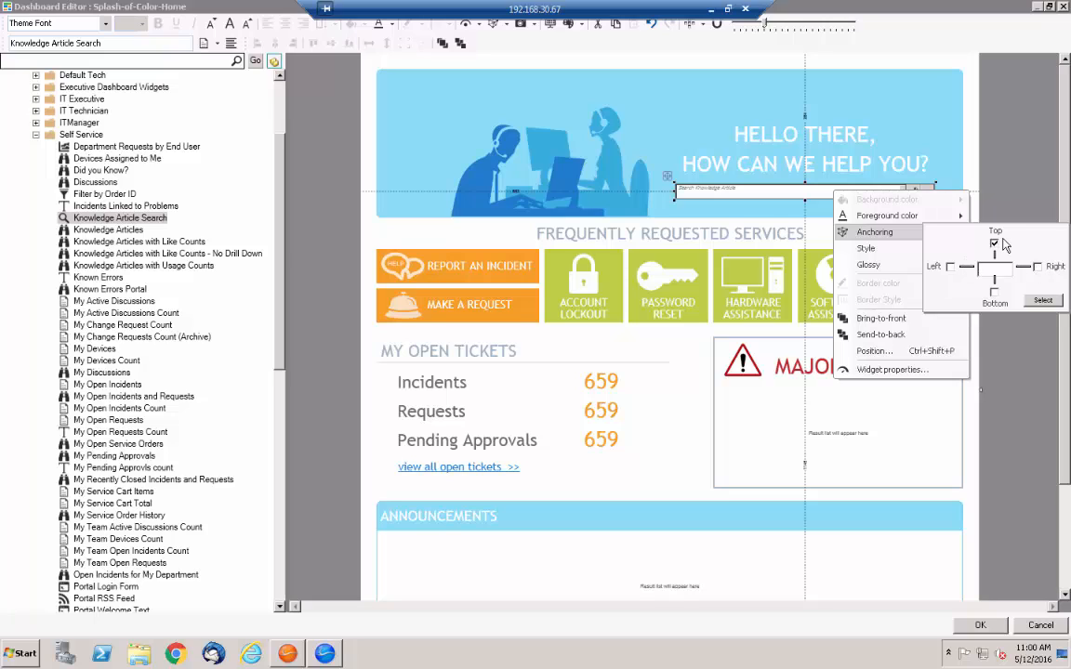
{"action": "left_click", "coordinate": [1043, 300]}
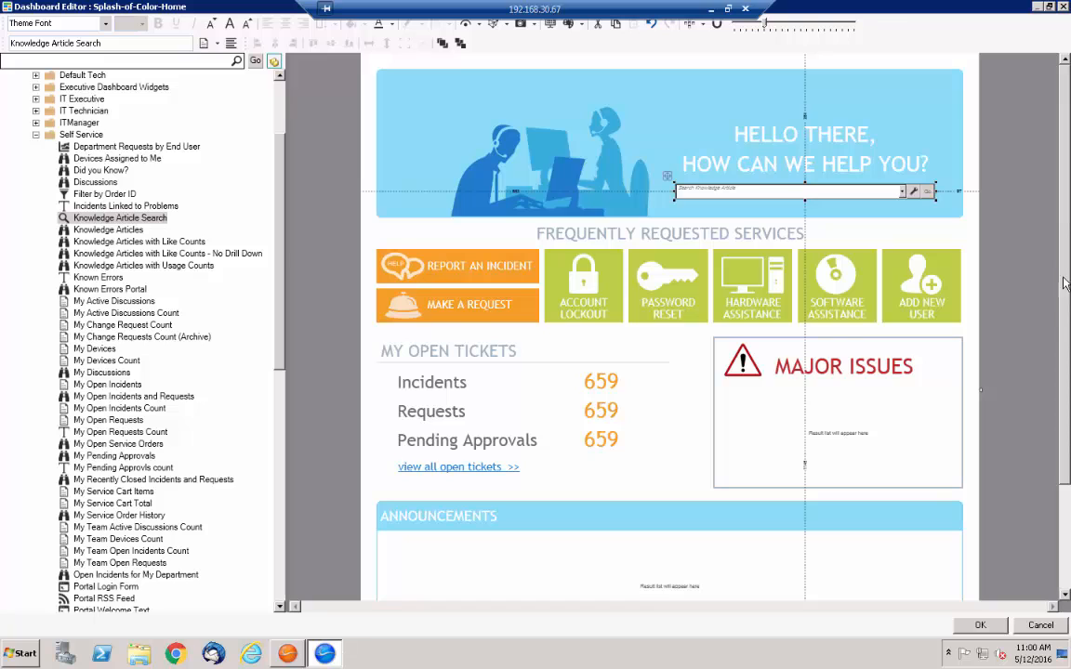
- Select every item on the dashboard, apply Top-only anchoring to all of them, and clear the selection
{"action": "scroll", "coordinate": [1041, 307], "scroll_direction": "down", "scroll_amount": 3}
{"action": "scroll", "coordinate": [1058, 234], "scroll_direction": "up", "scroll_amount": 3}
{"action": "left_click", "coordinate": [677, 402]}
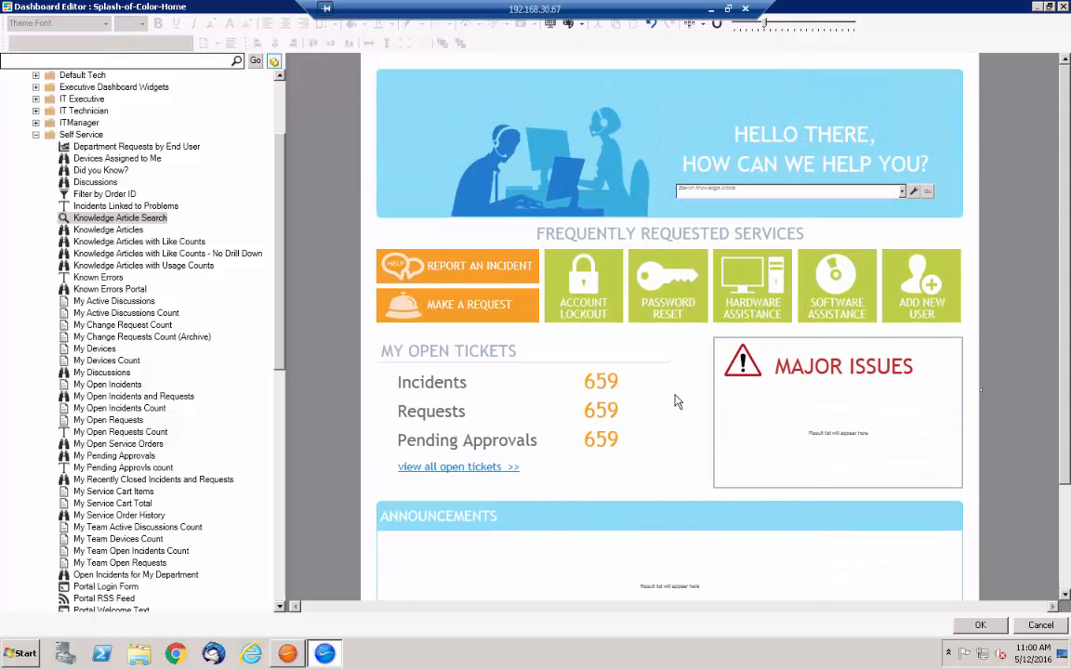
{"action": "key", "text": "ctrl+a"}
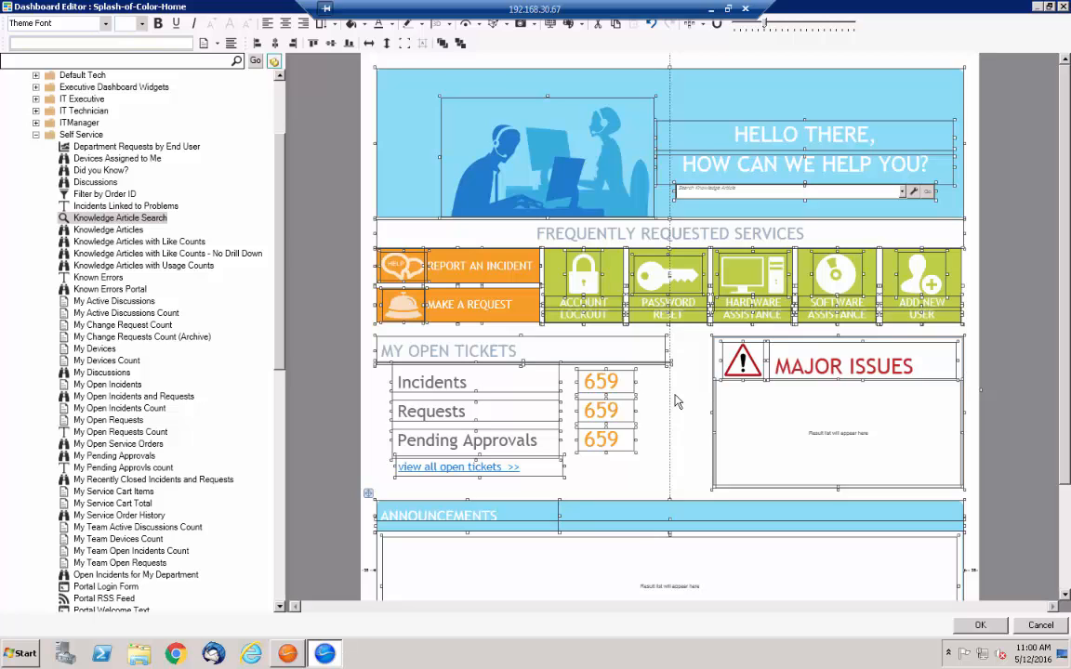
{"action": "right_click", "coordinate": [677, 401]}
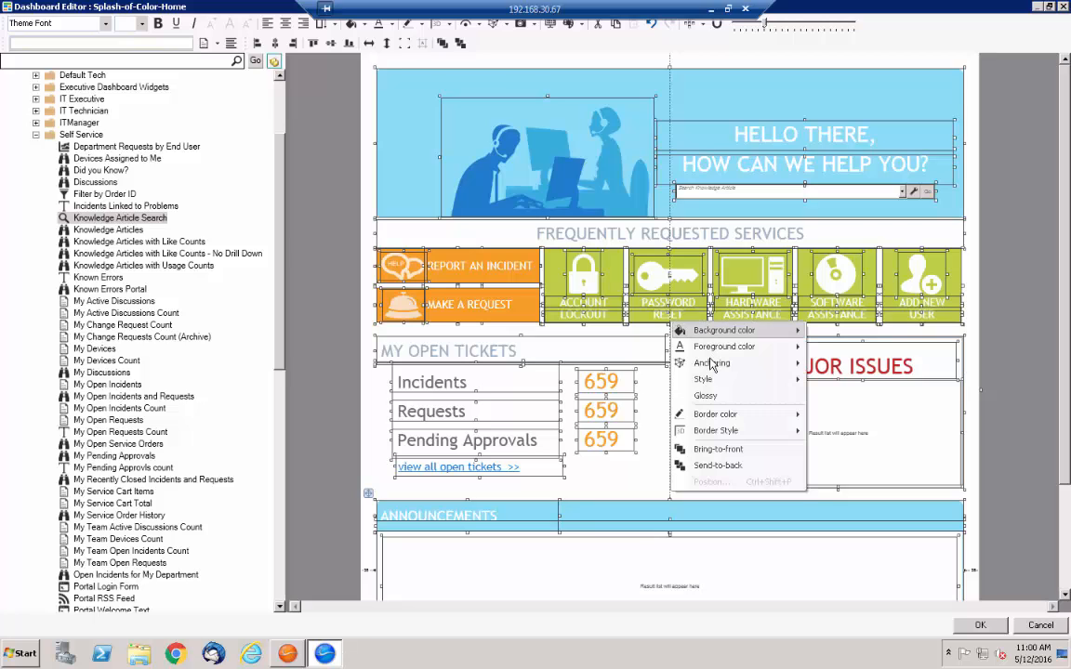
{"action": "mouse_move", "coordinate": [790, 363]}
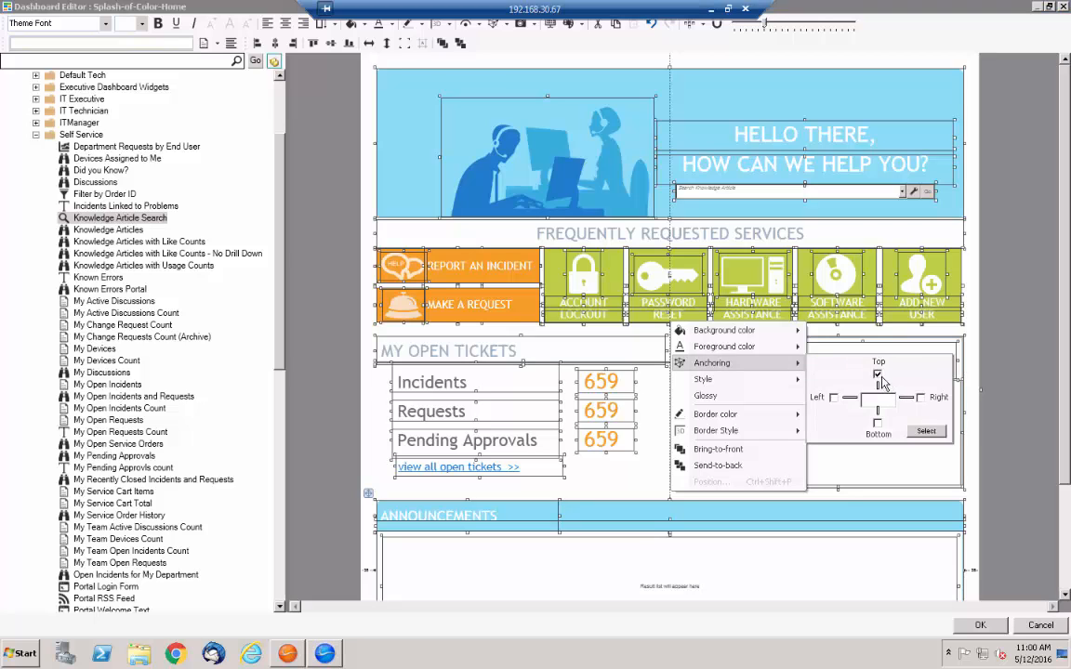
{"action": "left_click", "coordinate": [927, 432]}
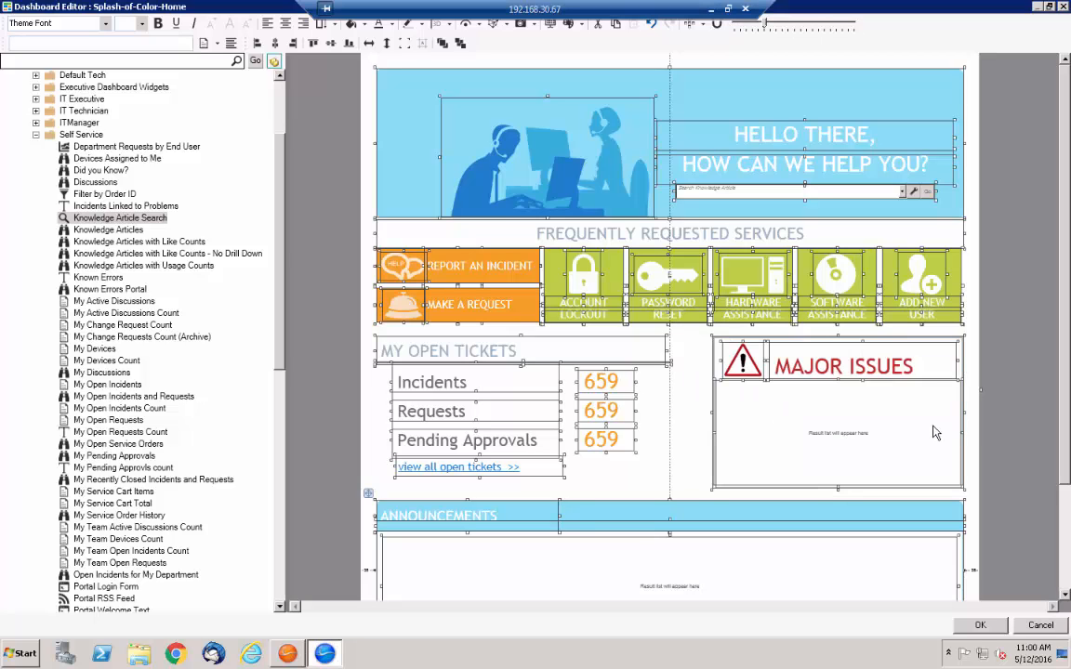
{"action": "left_click", "coordinate": [692, 360]}
{"action": "left_click_drag", "start_coordinate": [1065, 214], "coordinate": [1070, 321]}
{"action": "left_click_drag", "start_coordinate": [1054, 142], "coordinate": [1060, 44]}
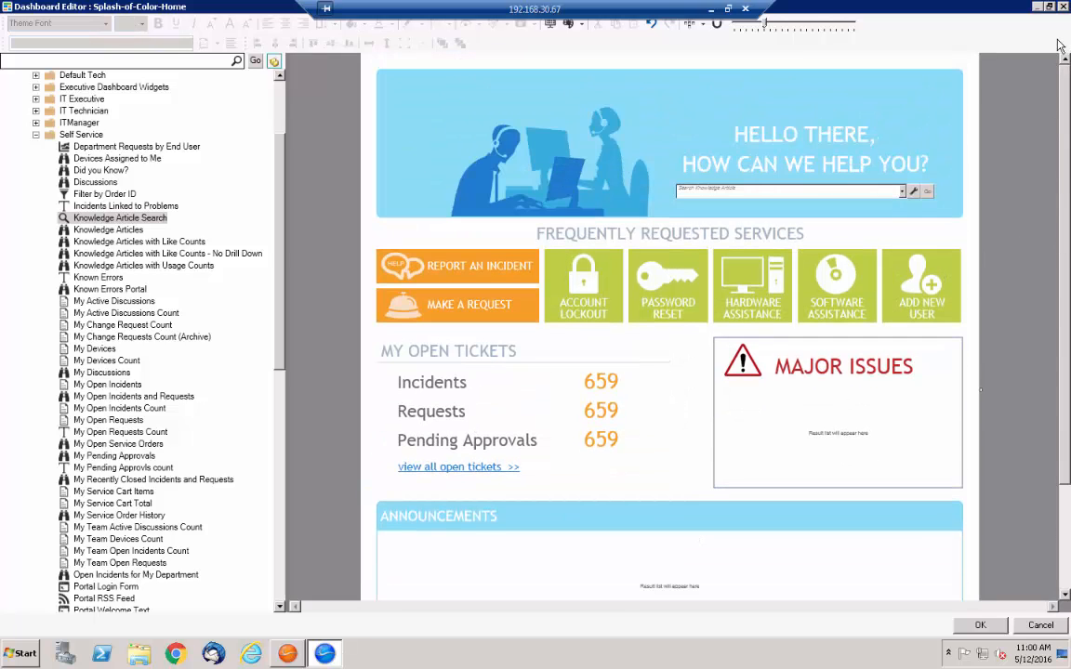
{"action": "scroll", "coordinate": [961, 140], "scroll_direction": "down", "scroll_amount": 1}
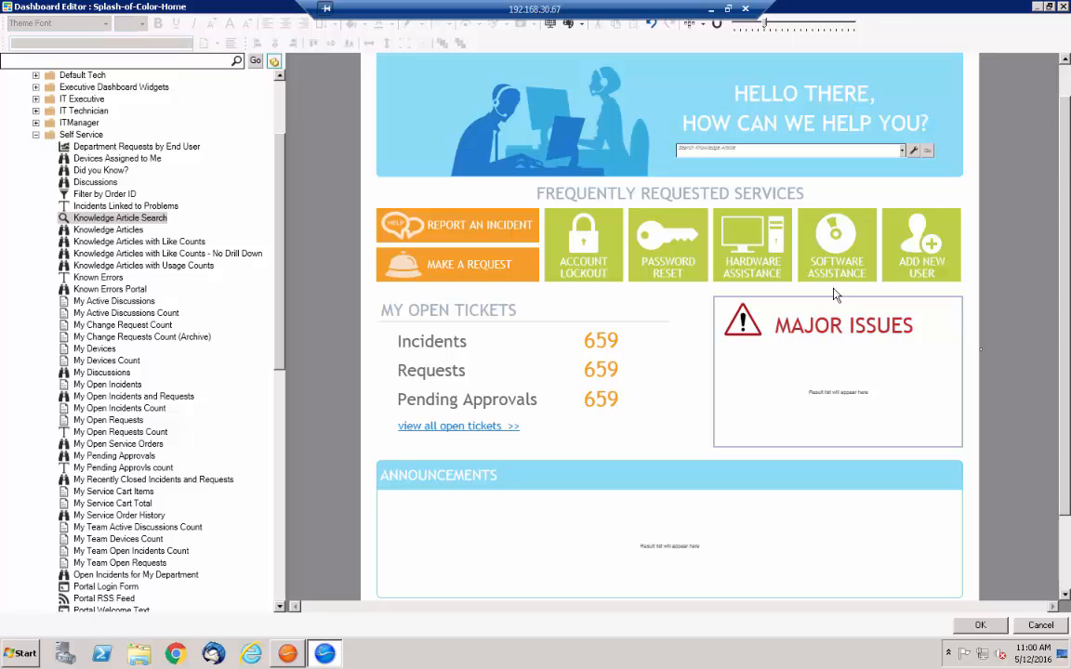
- Open the Image Manager for the HELP icon on the REPORT AN INCIDENT tile
{"action": "right_click", "coordinate": [471, 238]}
{"action": "left_click", "coordinate": [679, 354]}
{"action": "left_click", "coordinate": [392, 235]}
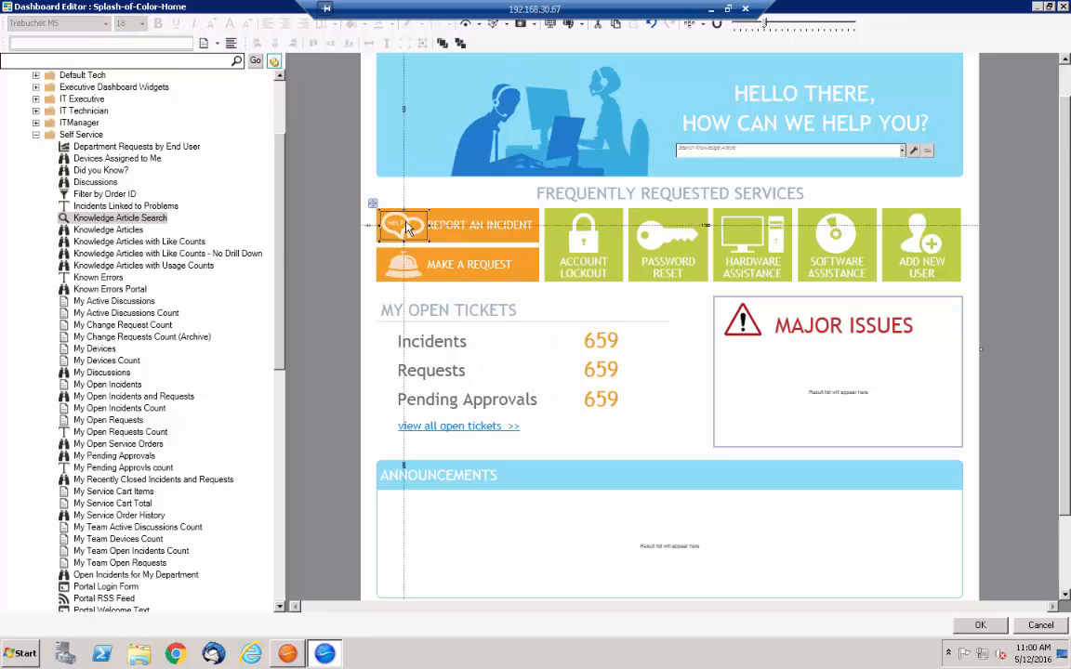
{"action": "left_click", "coordinate": [523, 29]}
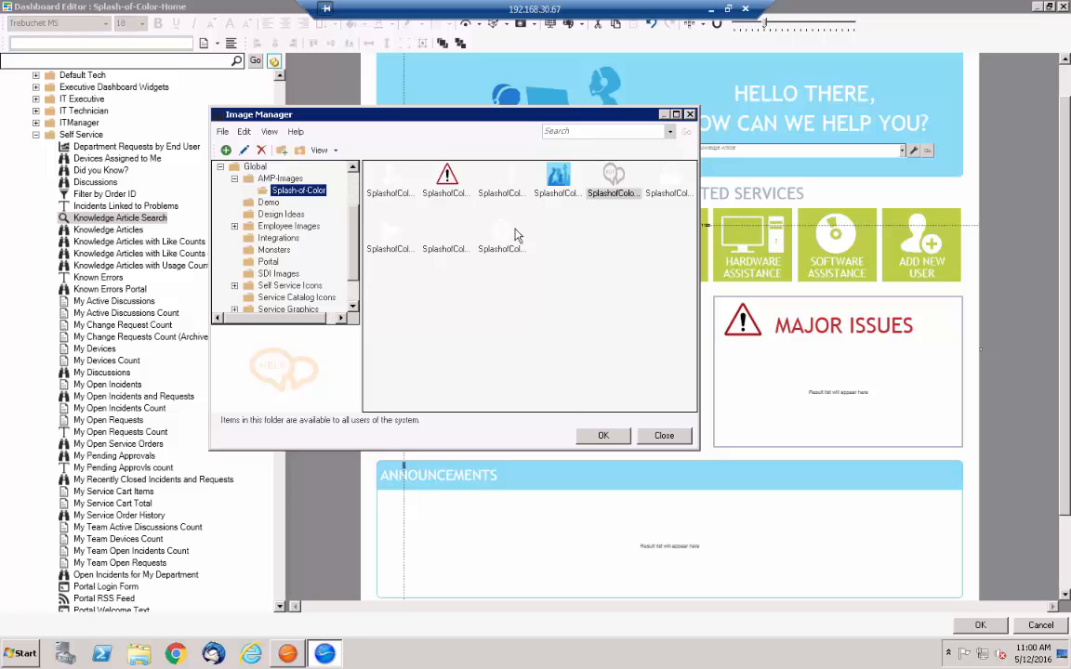
{"action": "scroll", "coordinate": [294, 190], "scroll_direction": "up", "scroll_amount": 3}
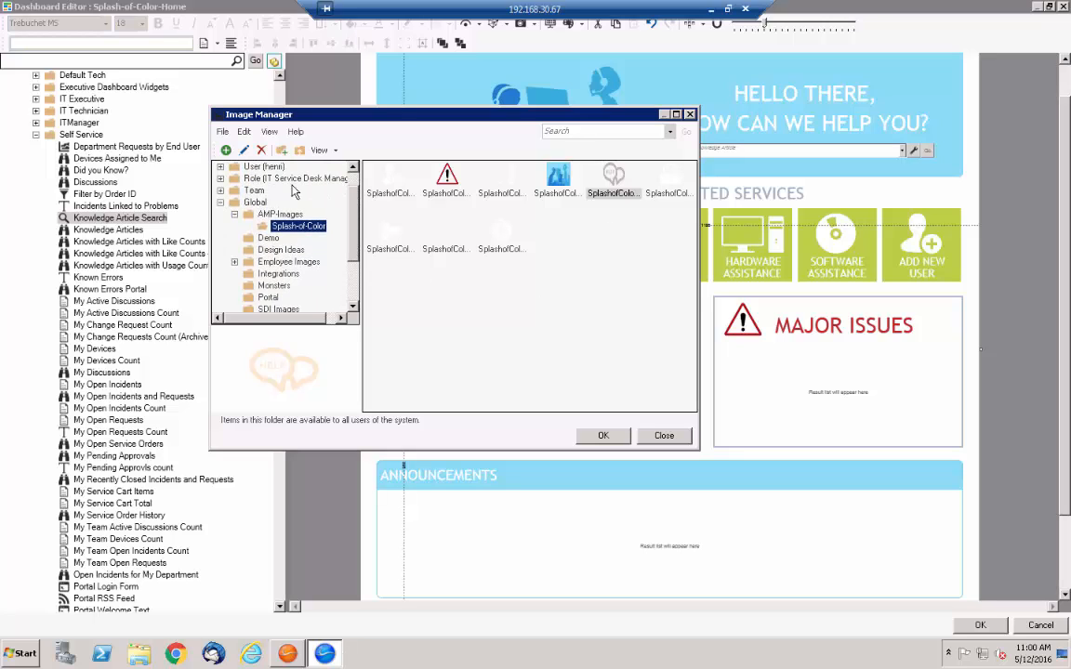
- Start adding a new image, browse to the Archive folder for a file to import, and cancel the import
{"action": "left_click", "coordinate": [226, 150]}
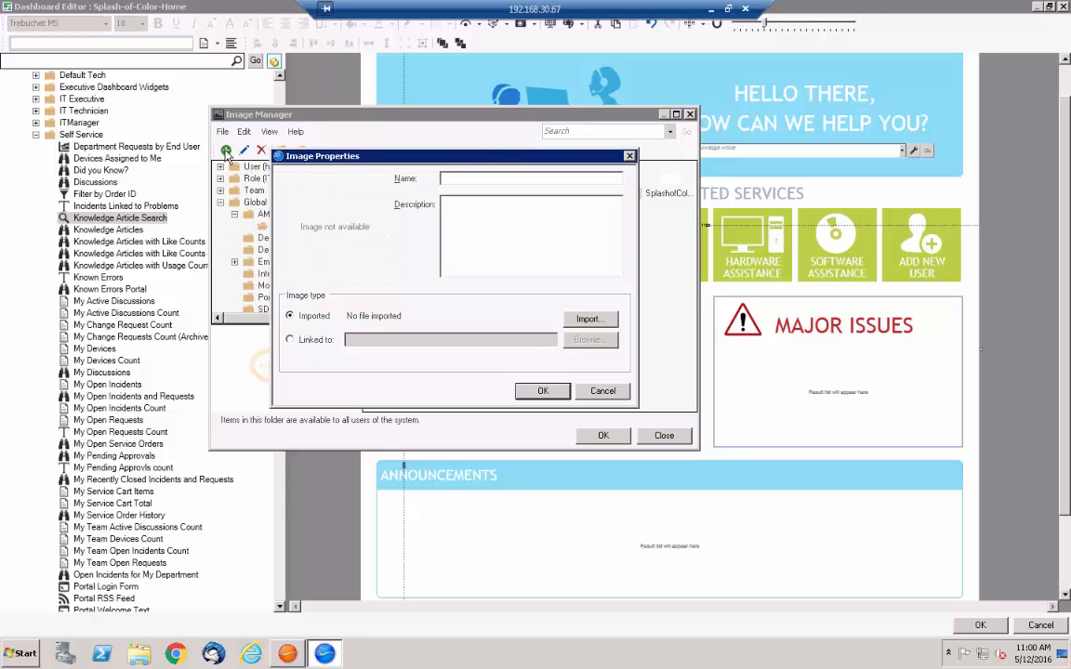
{"action": "left_click", "coordinate": [588, 319]}
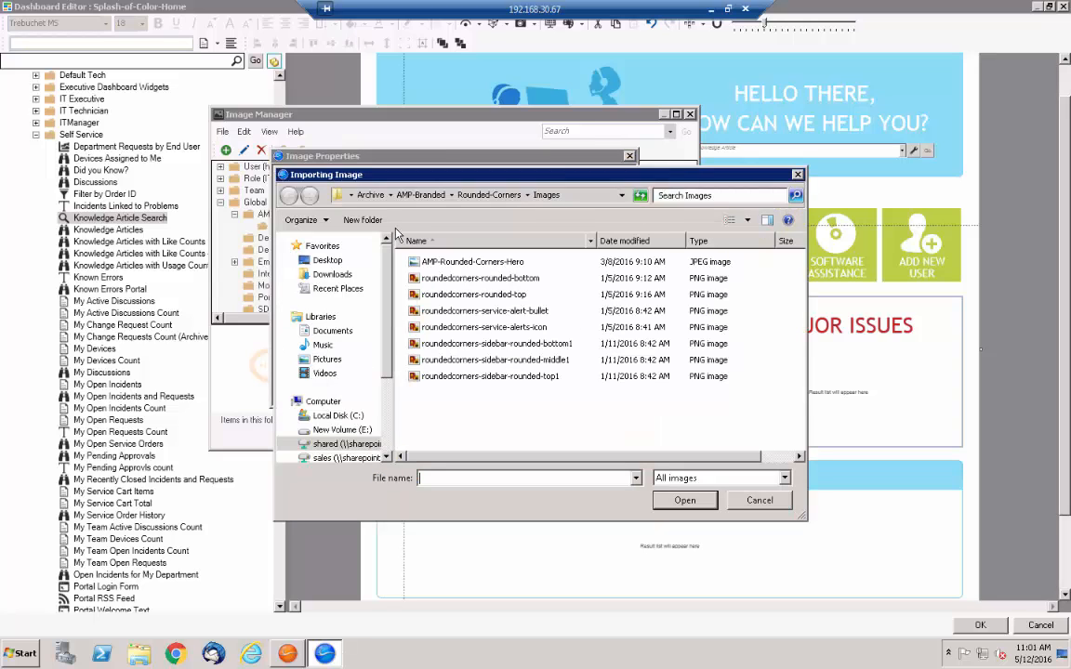
{"action": "left_click", "coordinate": [370, 195]}
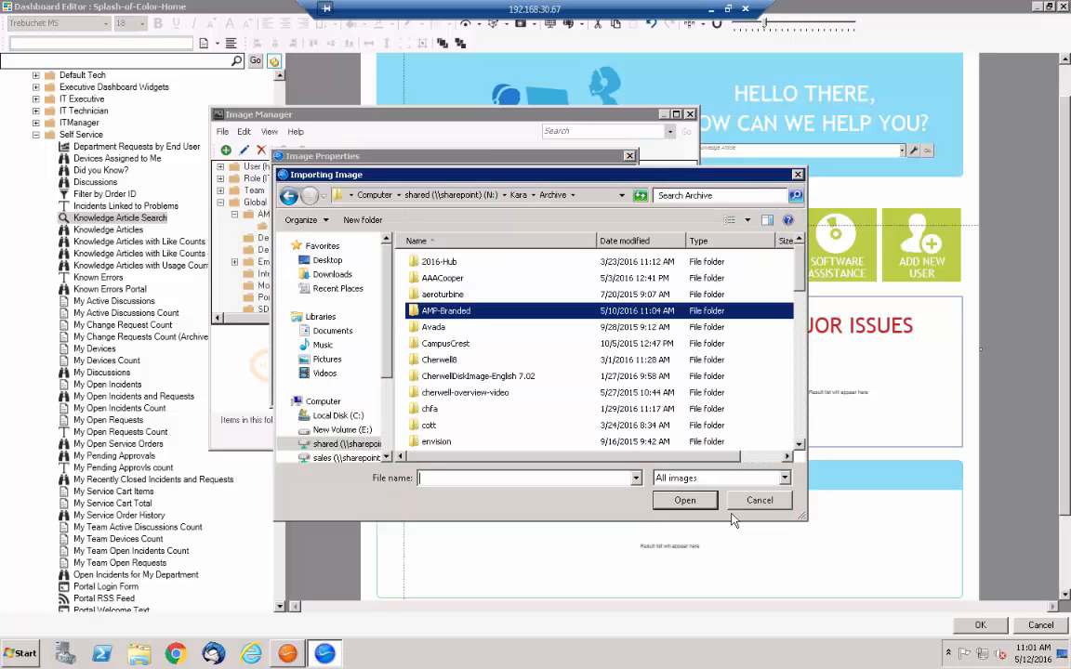
{"action": "left_click", "coordinate": [765, 506]}
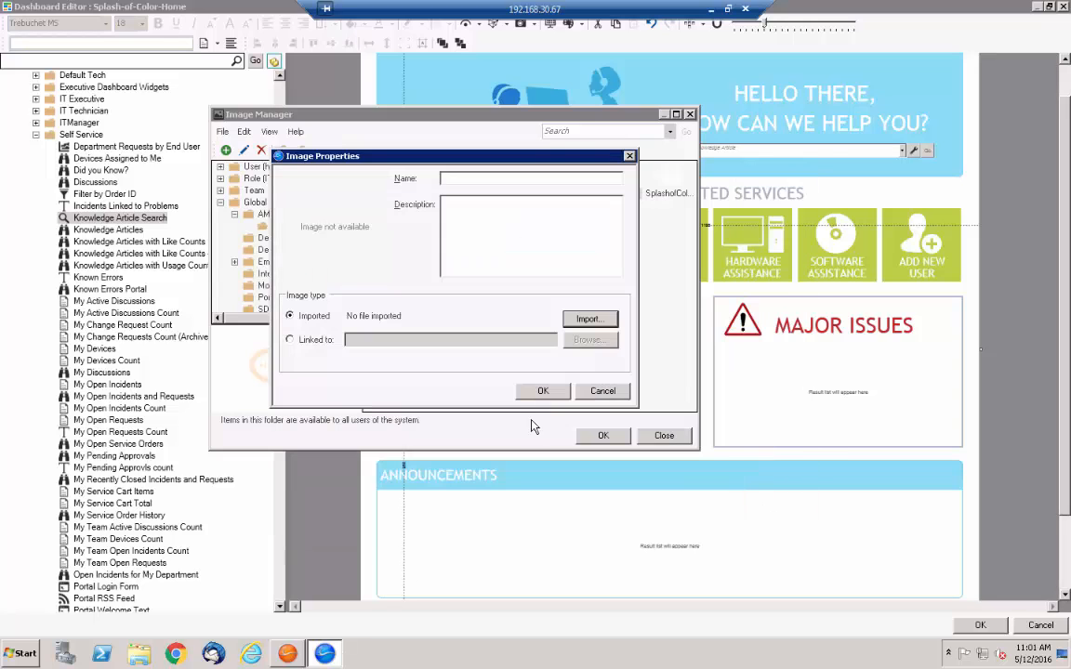
{"action": "left_click", "coordinate": [603, 390]}
- Look through the icons in the Splash-of-Color image folder, close the Image Manager without choosing one, and clear the dashboard selection
{"action": "left_click", "coordinate": [497, 194]}
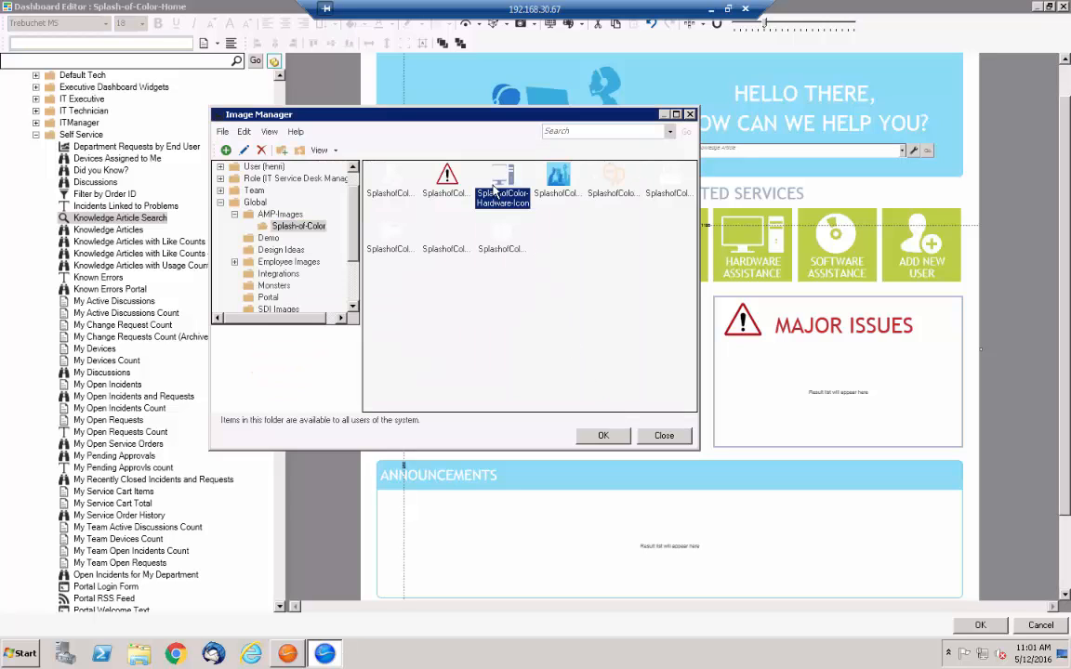
{"action": "left_click", "coordinate": [383, 181]}
{"action": "left_click", "coordinate": [390, 243]}
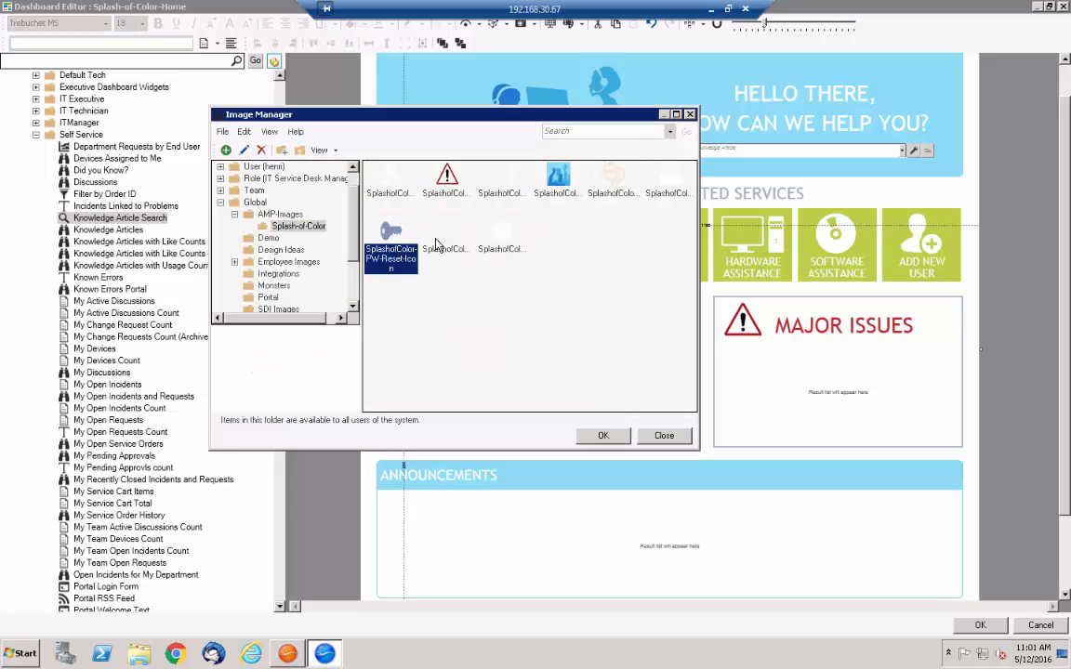
{"action": "left_click", "coordinate": [445, 243]}
{"action": "left_click", "coordinate": [501, 243]}
{"action": "left_click", "coordinate": [500, 186]}
{"action": "left_click", "coordinate": [669, 195]}
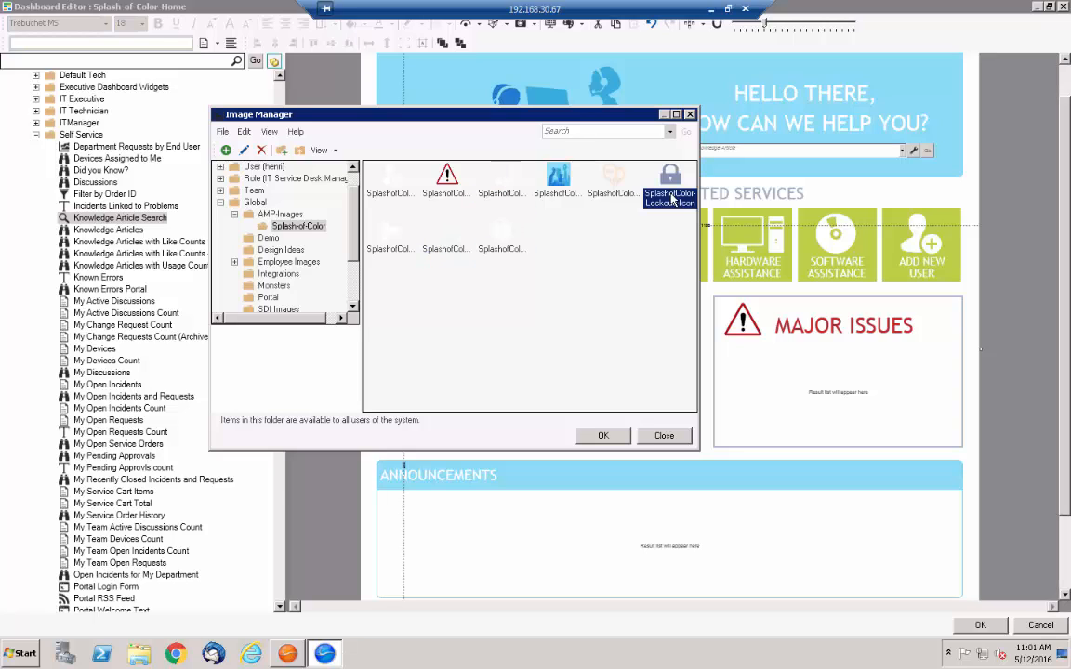
{"action": "left_click", "coordinate": [663, 436]}
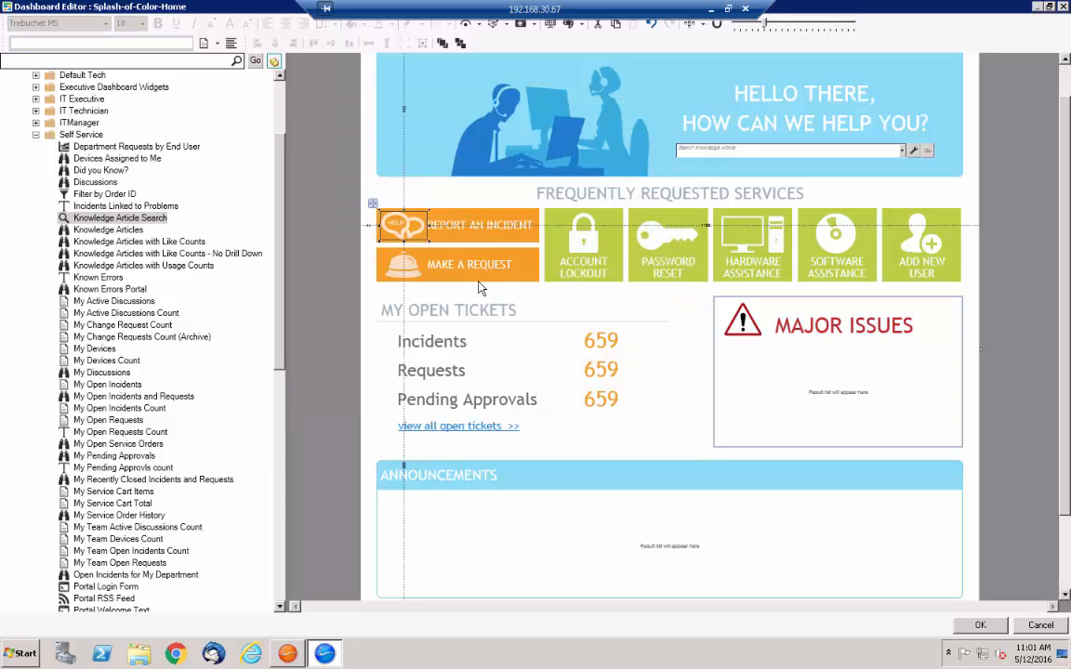
{"action": "left_click", "coordinate": [689, 313]}
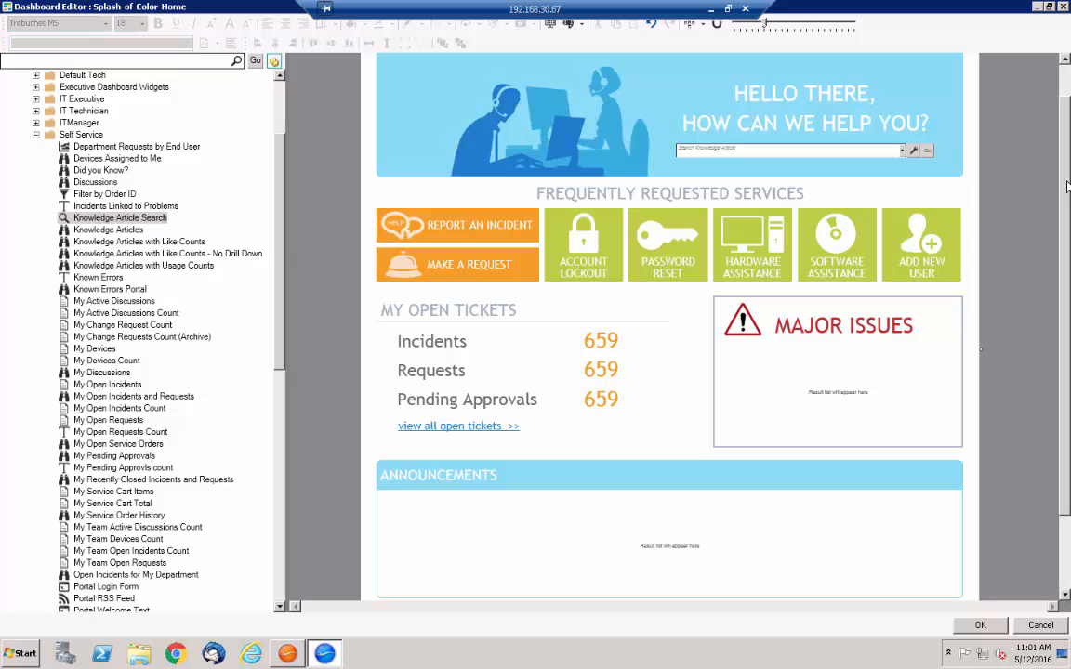
- Delete the Pending Approvals label together with its count from the MY OPEN TICKETS section
{"action": "scroll", "coordinate": [1067, 201], "scroll_direction": "down", "scroll_amount": 1}
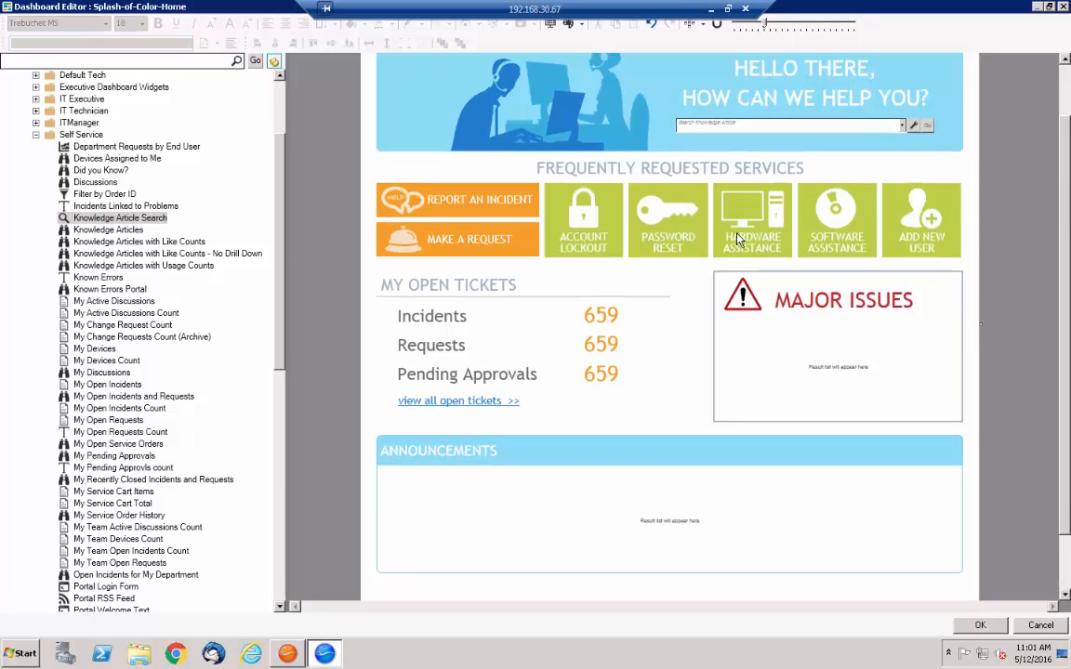
{"action": "left_click", "coordinate": [490, 377]}
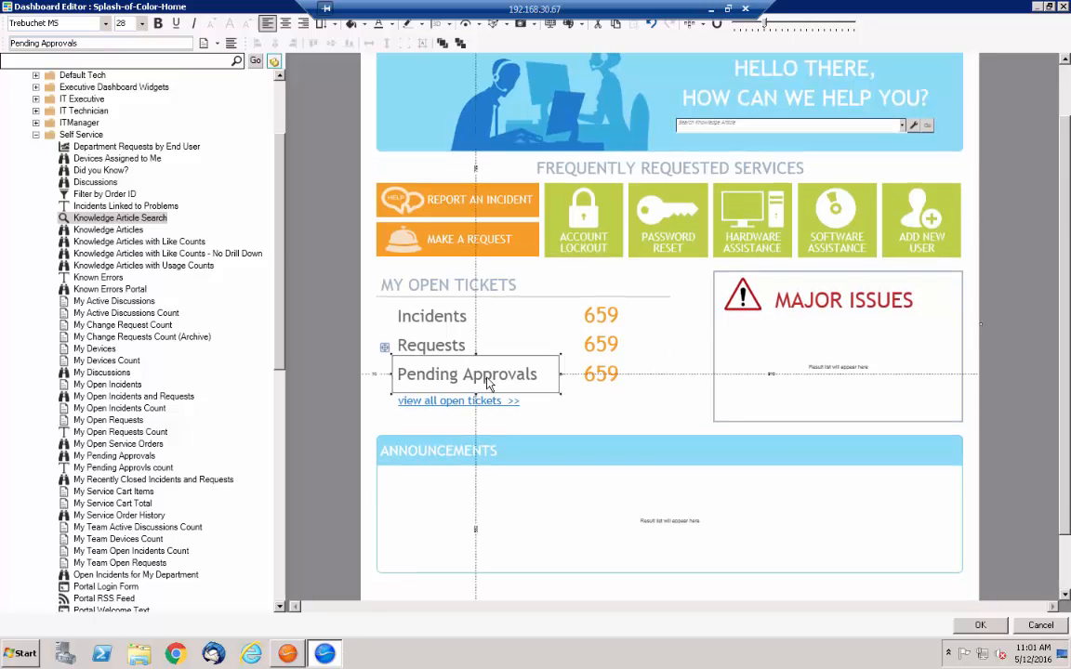
{"action": "left_click", "coordinate": [596, 382]}
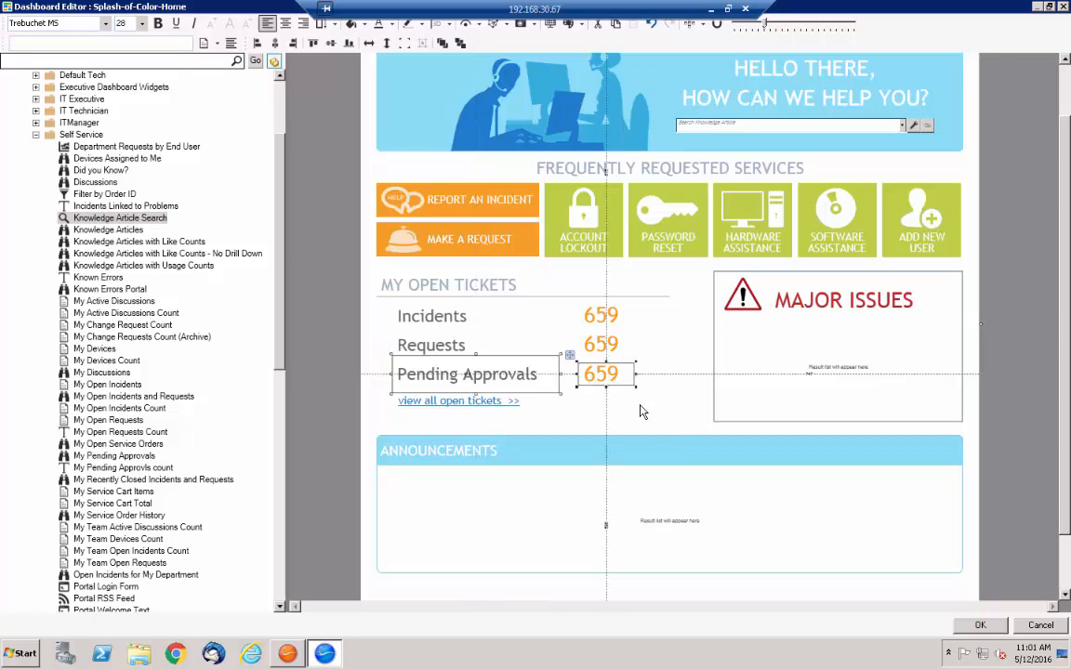
{"action": "key", "text": "Delete"}
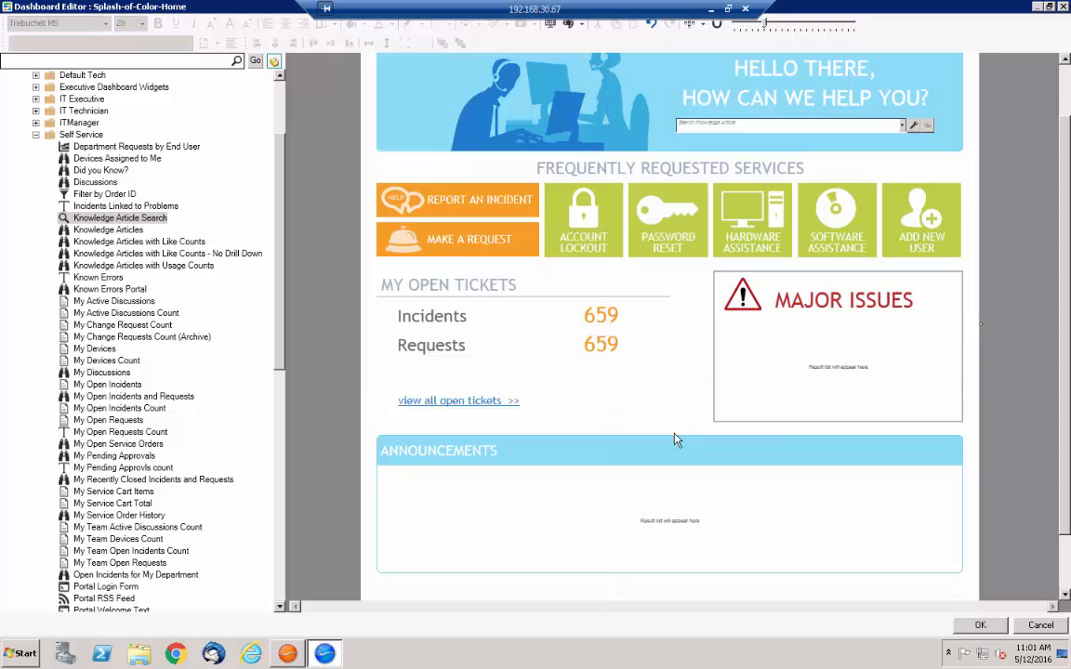
- Select the transparent overlay covering the REPORT AN INCIDENT tile and nudge it up to just below the banner
{"action": "scroll", "coordinate": [595, 372], "scroll_direction": "up", "scroll_amount": 2}
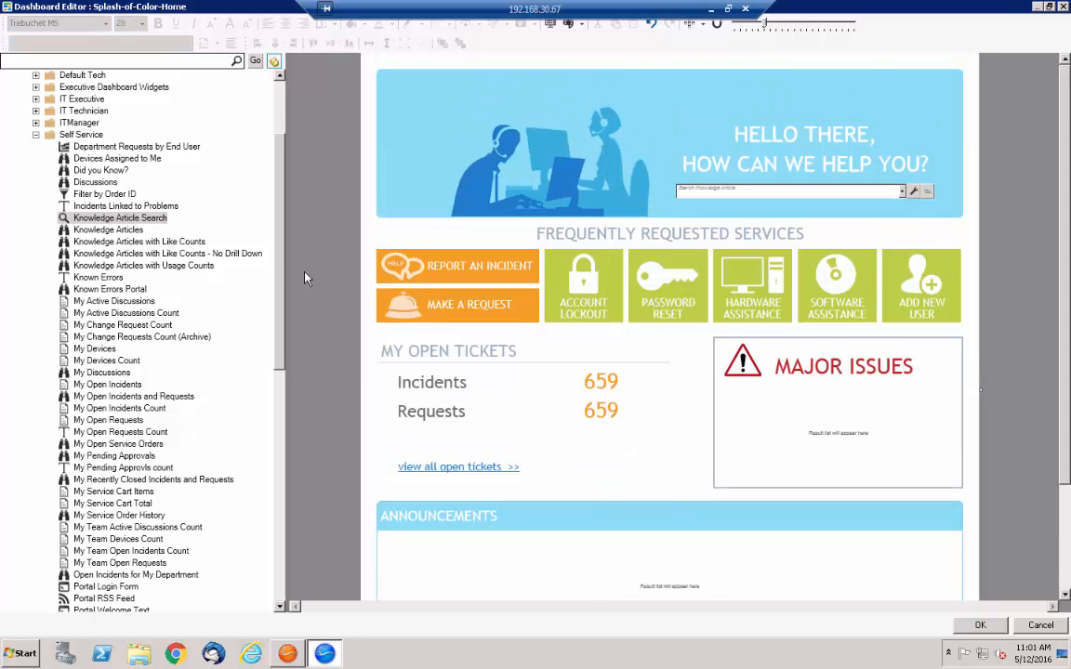
{"action": "left_click", "coordinate": [443, 258]}
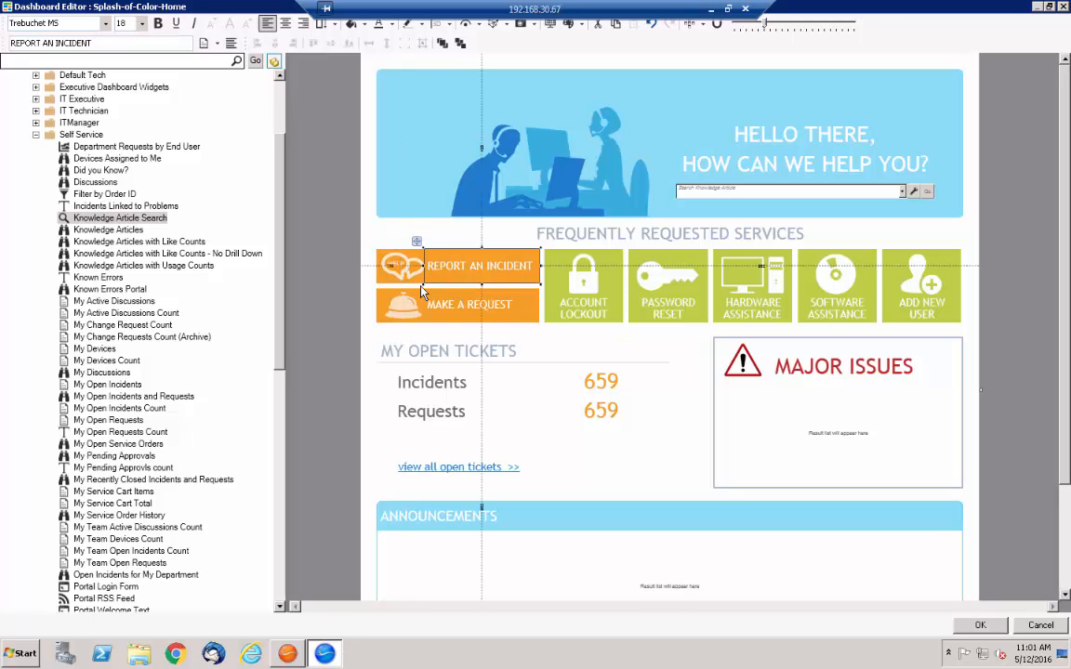
{"action": "left_click", "coordinate": [333, 210]}
{"action": "left_click", "coordinate": [382, 259]}
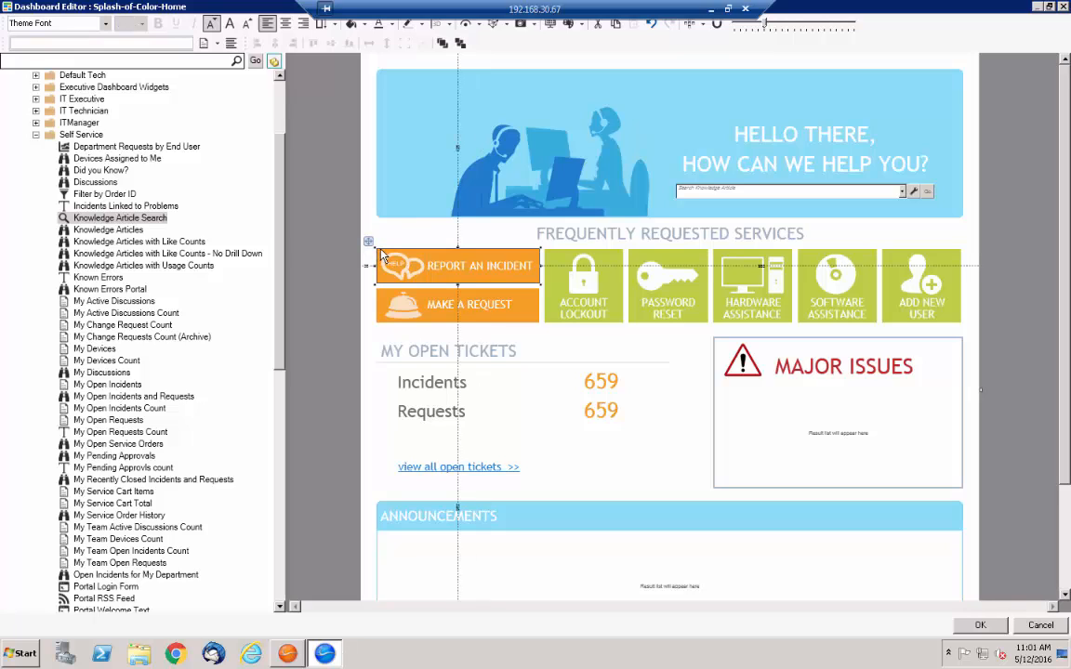
{"action": "key", "text": "Up"}
{"action": "key", "text": "Up"}
{"action": "key", "text": "Up"}
{"action": "key", "text": "Up"}
{"action": "key", "text": "Up"}
{"action": "key", "text": "Up"}
{"action": "key", "text": "Up"}
{"action": "key", "text": "Up"}
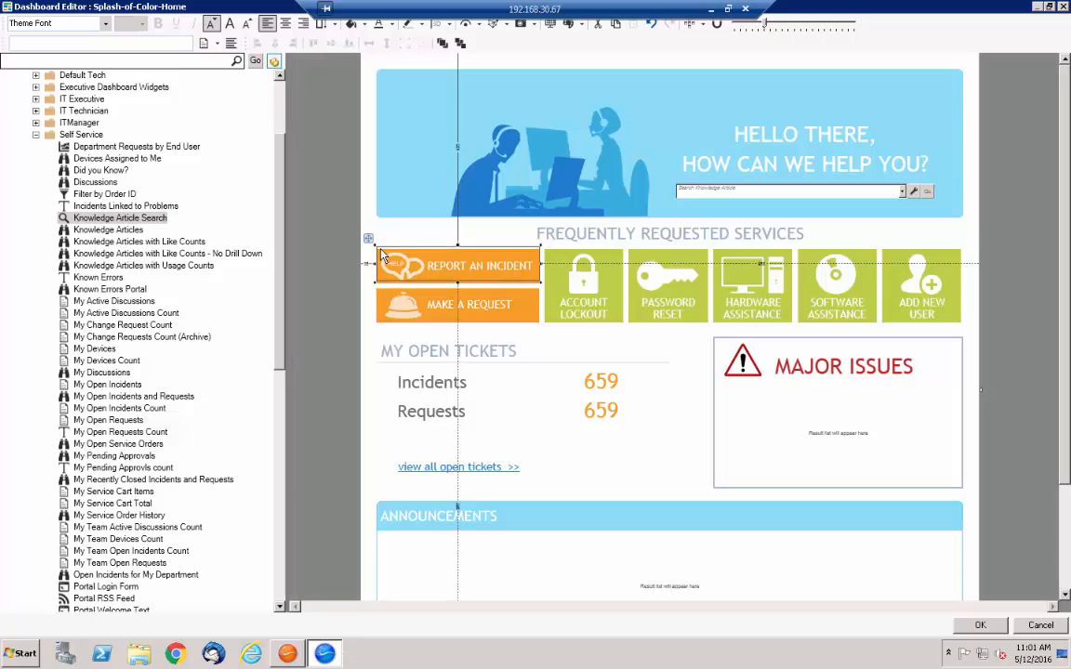
{"action": "key", "text": "Up"}
{"action": "key", "text": "Up"}
{"action": "key", "text": "Up"}
{"action": "key", "text": "Up"}
{"action": "key", "text": "Up"}
{"action": "key", "text": "Up"}
{"action": "key", "text": "Up"}
{"action": "key", "text": "Up"}
{"action": "key", "text": "Up"}
{"action": "key", "text": "Up"}
{"action": "key", "text": "Up"}
{"action": "key", "text": "Up"}
{"action": "key", "text": "Up"}
{"action": "key", "text": "Up"}
{"action": "key", "text": "Up"}
{"action": "key", "text": "Up"}
{"action": "key", "text": "Up"}
{"action": "key", "text": "Up"}
{"action": "key", "text": "Up"}
{"action": "key", "text": "Up"}
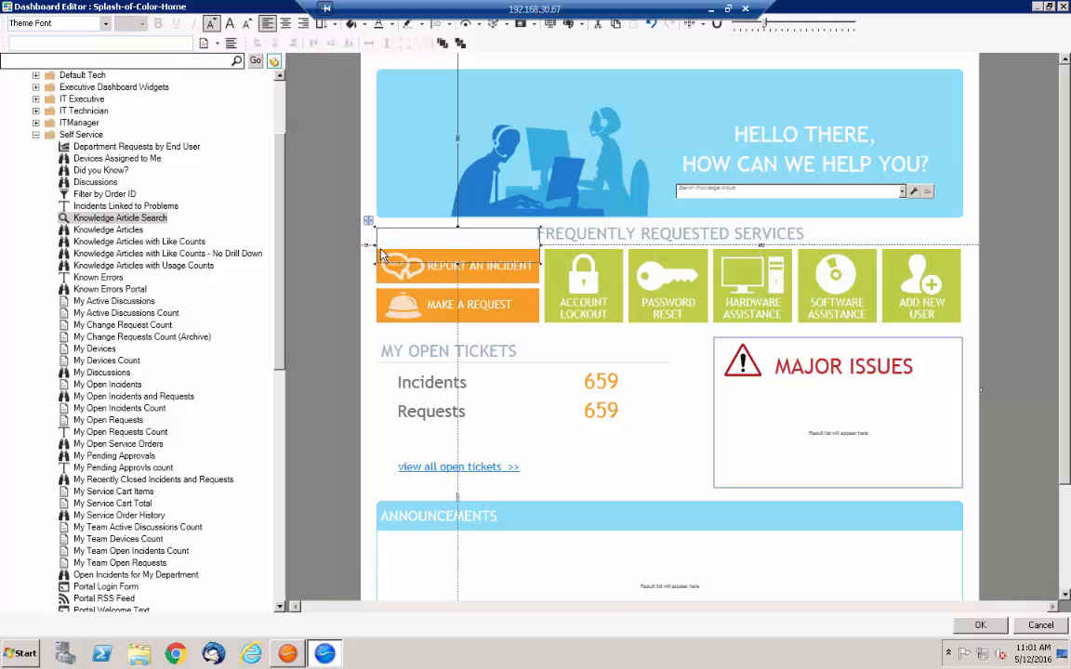
{"action": "key", "text": "Up"}
{"action": "key", "text": "Up"}
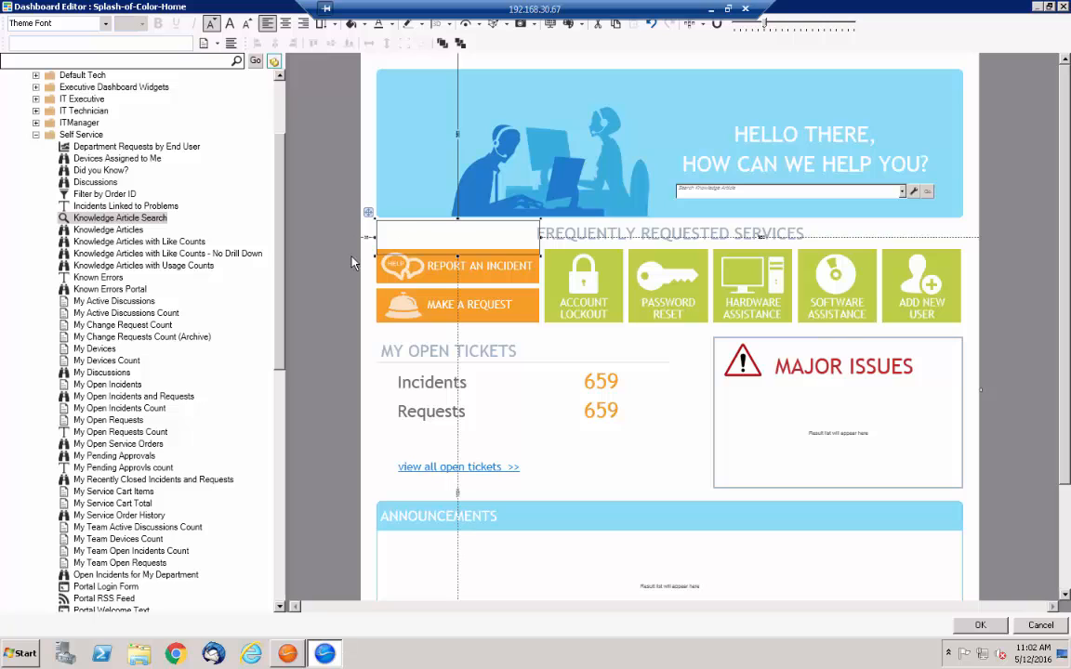
- Nudge the transparent overlay back down so it covers the REPORT AN INCIDENT tile exactly
{"action": "key", "text": "Down"}
{"action": "key", "text": "Down"}
{"action": "key", "text": "Down"}
{"action": "key", "text": "Down"}
{"action": "key", "text": "Down"}
{"action": "key", "text": "Down"}
{"action": "key", "text": "Down"}
{"action": "key", "text": "Down"}
{"action": "key", "text": "Down"}
{"action": "key", "text": "Down"}
{"action": "key", "text": "Down"}
{"action": "key", "text": "Down"}
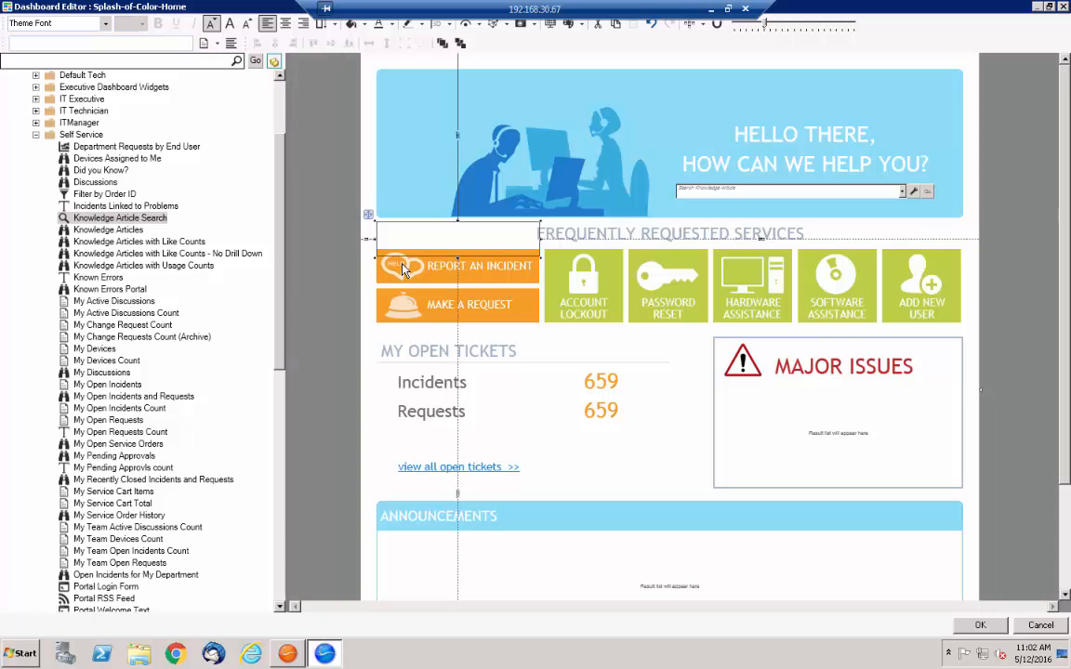
{"action": "key", "text": "Down"}
{"action": "key", "text": "Down"}
{"action": "key", "text": "Down"}
{"action": "key", "text": "Down"}
{"action": "key", "text": "Down"}
{"action": "key", "text": "Down"}
{"action": "key", "text": "Down"}
{"action": "key", "text": "Down"}
{"action": "key", "text": "Down"}
{"action": "key", "text": "Down"}
{"action": "key", "text": "Down"}
{"action": "key", "text": "Down"}
{"action": "key", "text": "Down"}
{"action": "key", "text": "Down"}
{"action": "key", "text": "Down"}
{"action": "key", "text": "Down"}
{"action": "key", "text": "Down"}
{"action": "key", "text": "Down"}
{"action": "key", "text": "Down"}
{"action": "key", "text": "Down"}
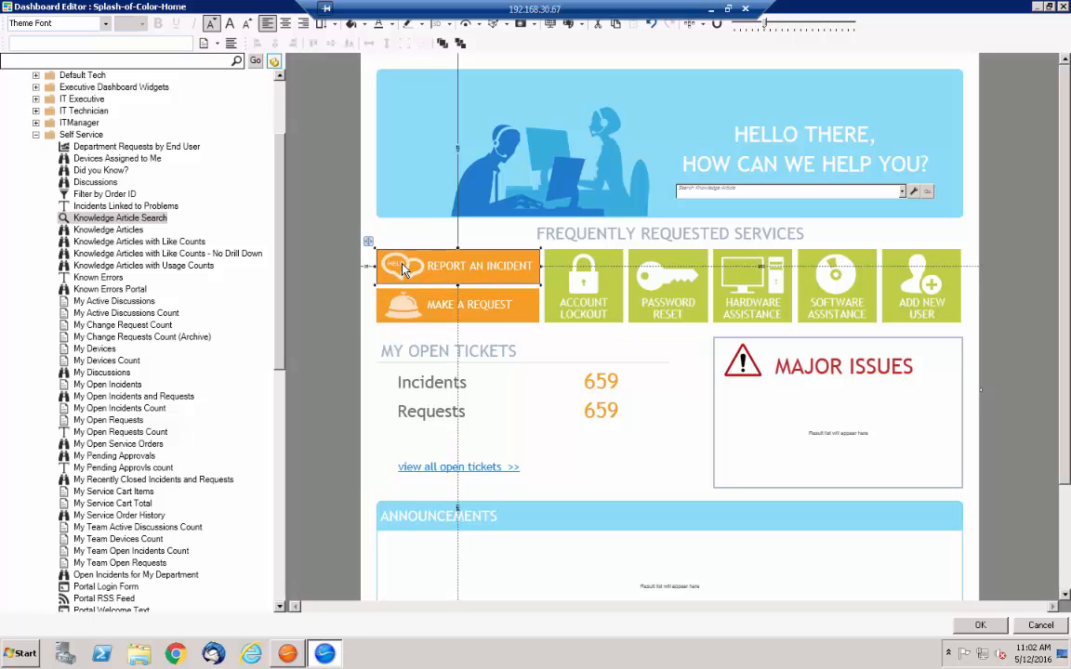
- Compare the available options of the REPORT AN INCIDENT overlay, the ACCOUNT LOCKOUT overlay and the REPORT AN INCIDENT text label
{"action": "left_click", "coordinate": [548, 255]}
{"action": "right_click", "coordinate": [547, 254]}
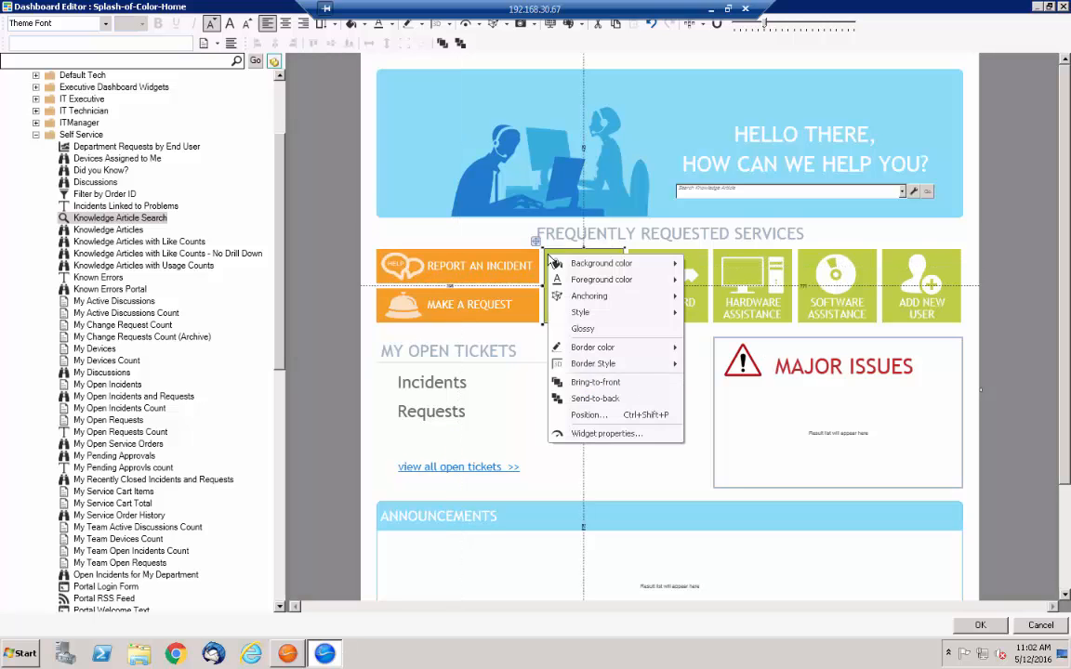
{"action": "left_click", "coordinate": [384, 258]}
{"action": "right_click", "coordinate": [384, 259]}
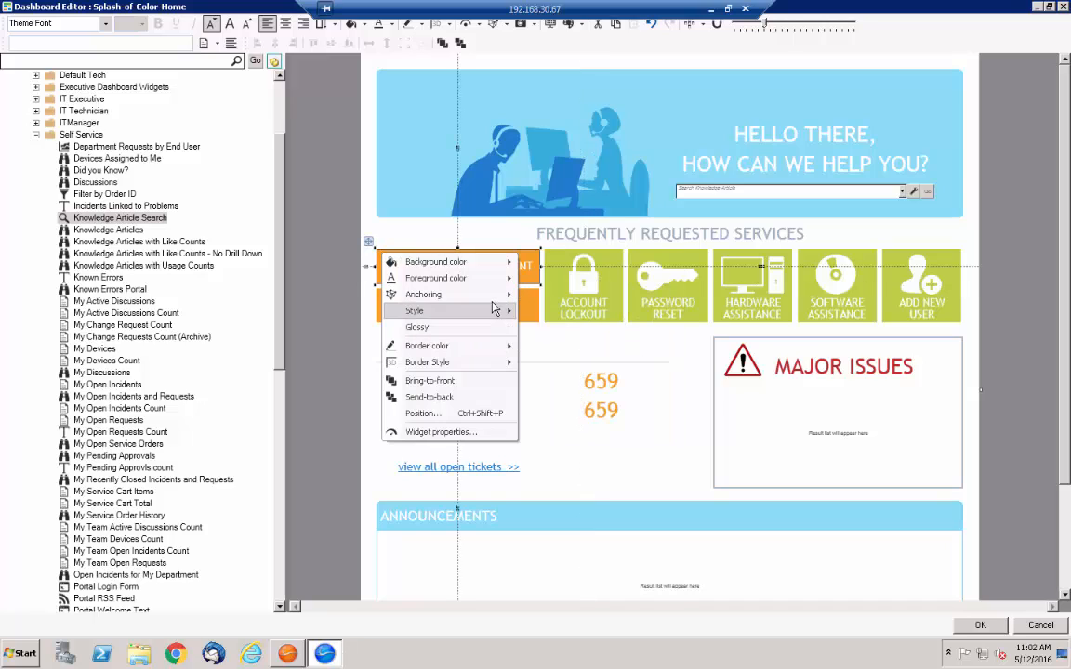
{"action": "left_click", "coordinate": [498, 237]}
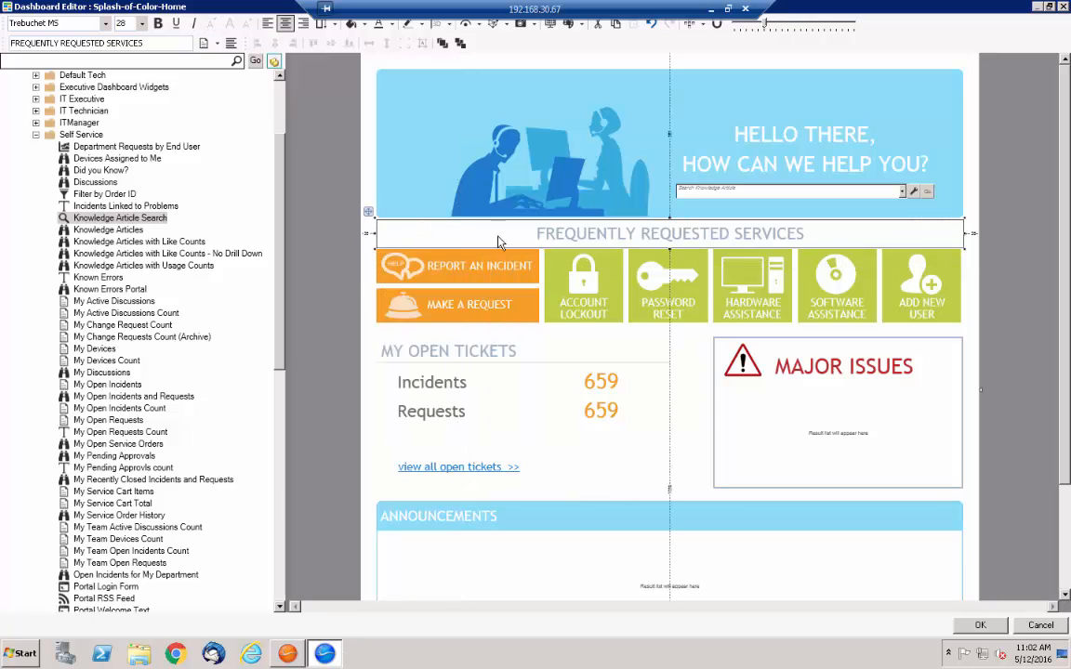
{"action": "left_click", "coordinate": [553, 263]}
{"action": "right_click", "coordinate": [550, 260]}
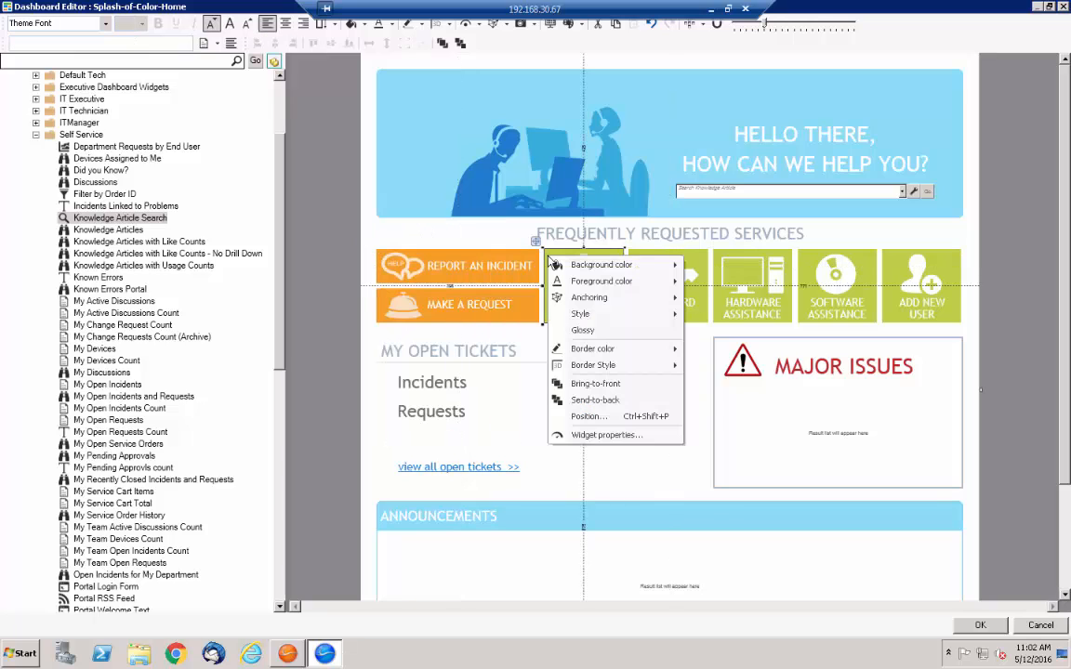
{"action": "left_click", "coordinate": [374, 250]}
{"action": "left_click", "coordinate": [383, 259]}
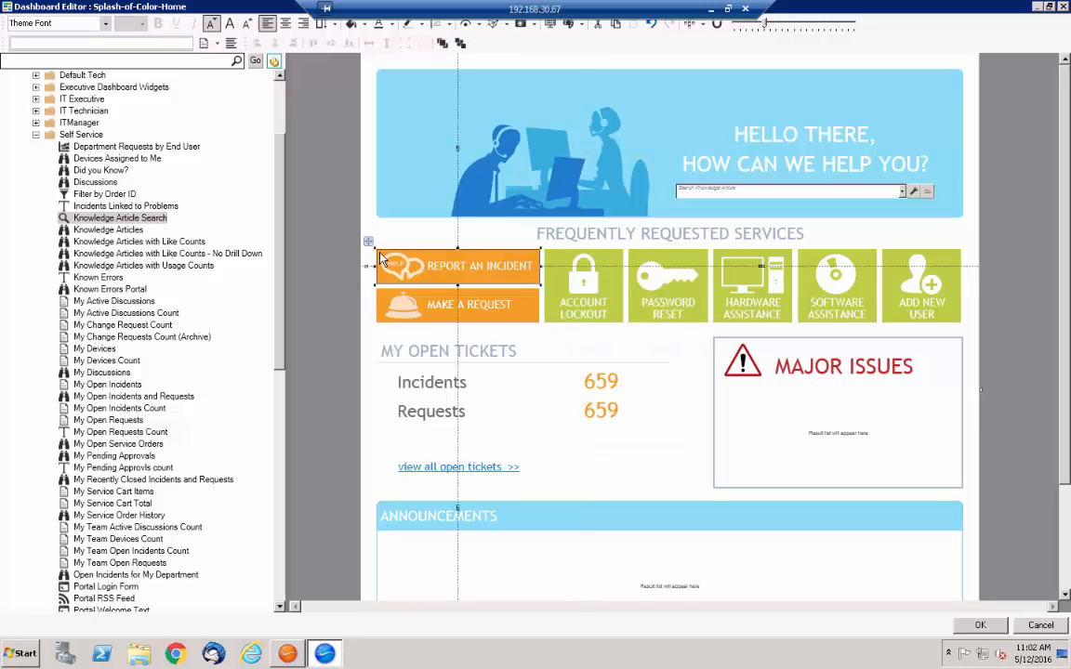
{"action": "right_click", "coordinate": [383, 260]}
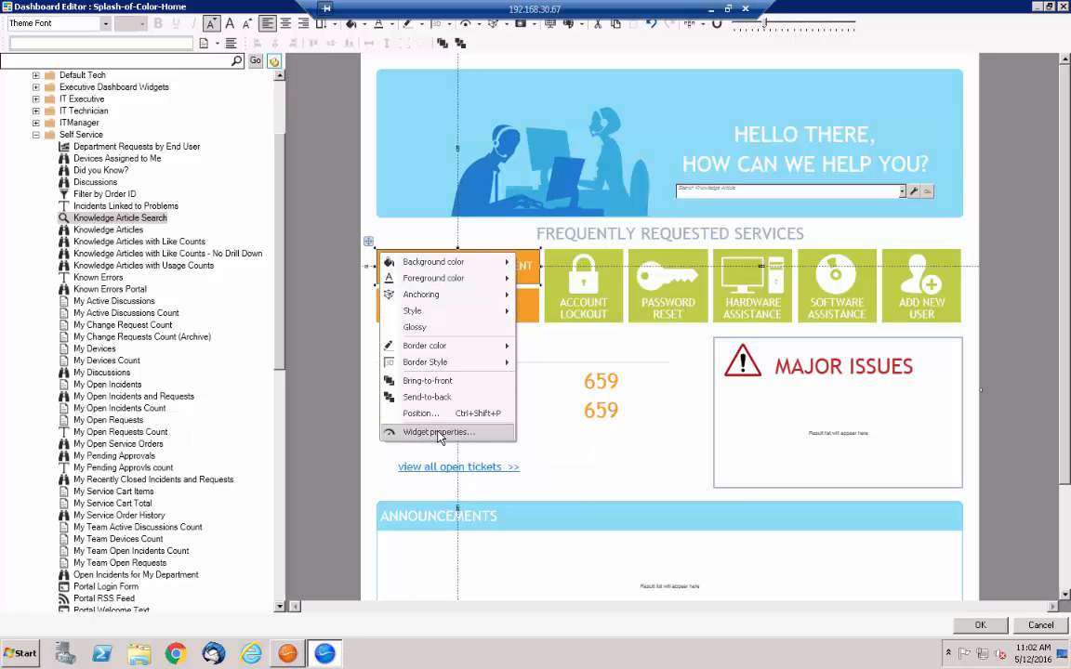
{"action": "left_click", "coordinate": [486, 248]}
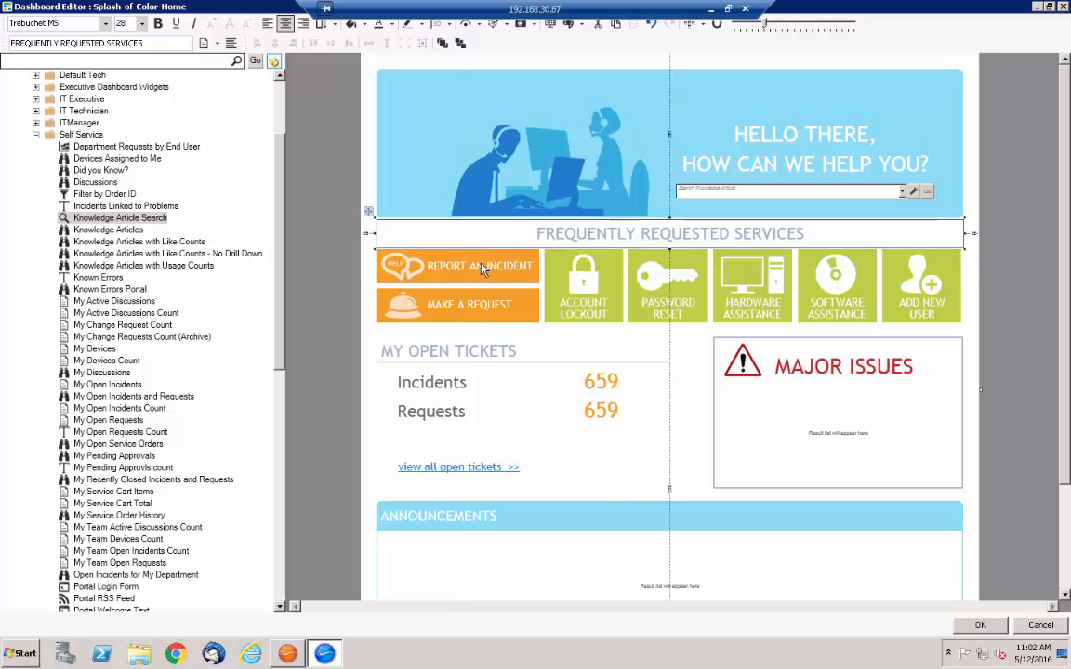
{"action": "left_click", "coordinate": [482, 265]}
{"action": "right_click", "coordinate": [481, 265]}
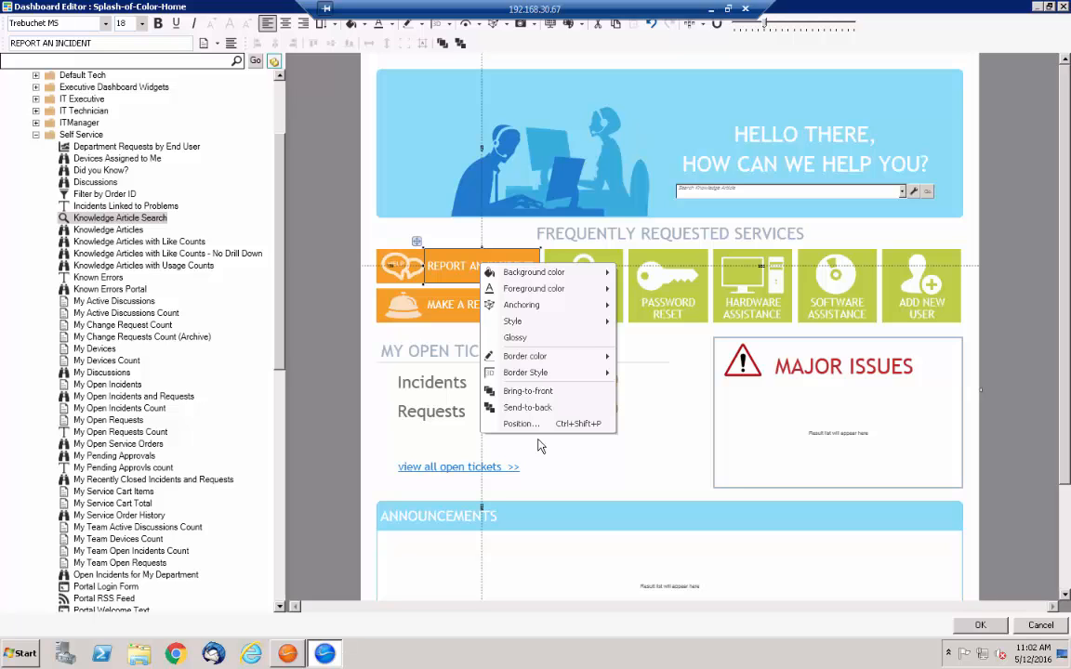
- Assign the global New Incident One-Step as the action of the transparent overlay on the REPORT AN INCIDENT tile
{"action": "right_click", "coordinate": [380, 257]}
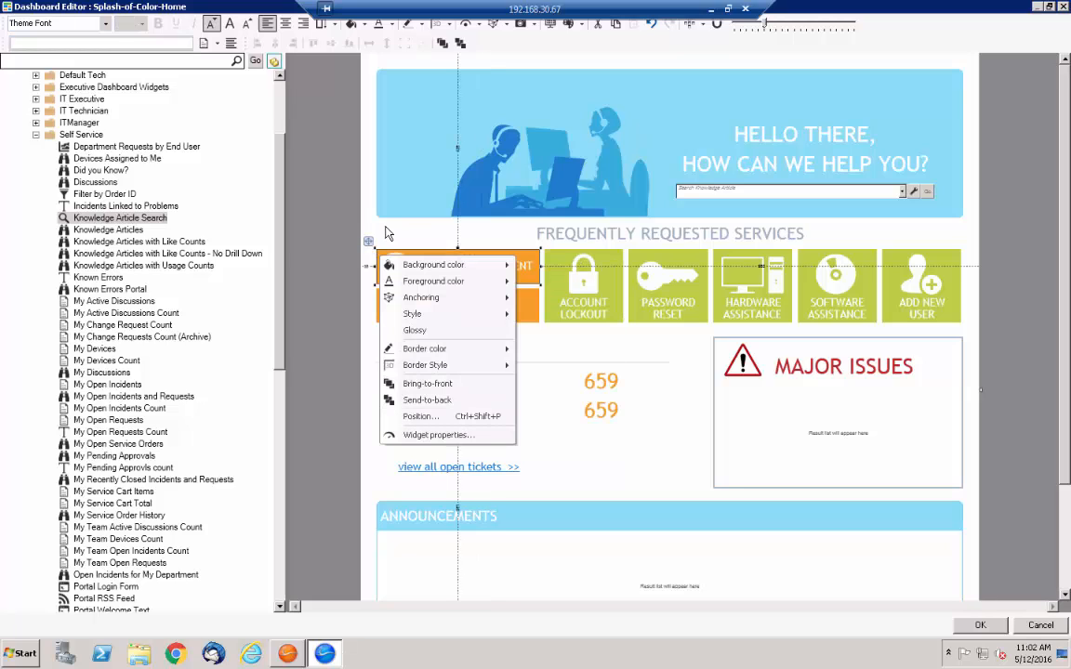
{"action": "left_click", "coordinate": [427, 434]}
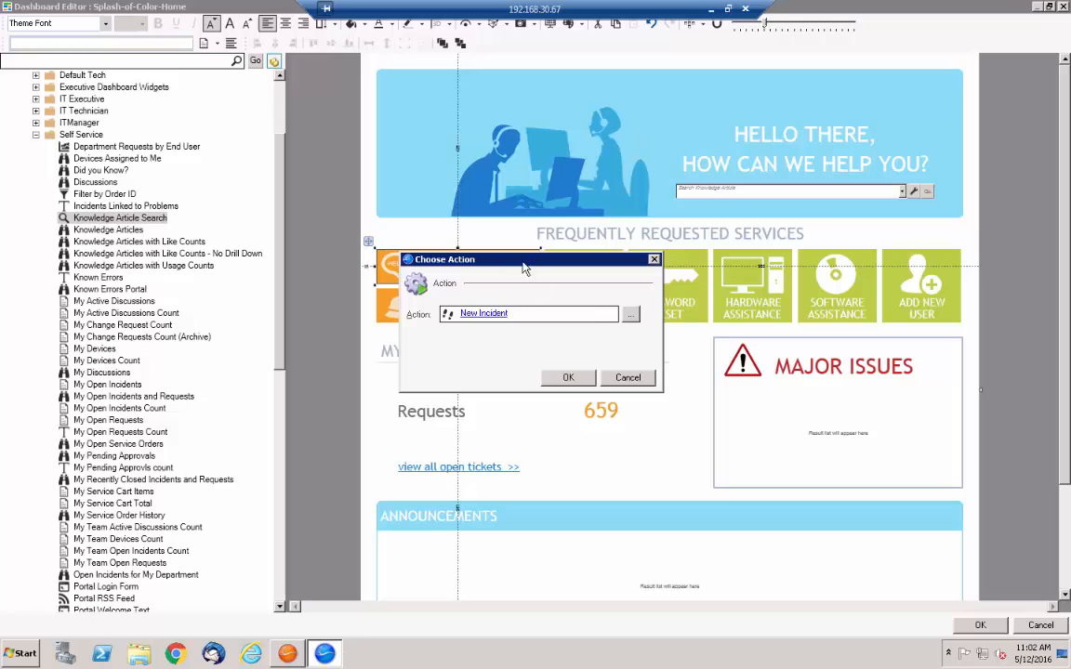
{"action": "left_click_drag", "start_coordinate": [523, 268], "coordinate": [662, 279]}
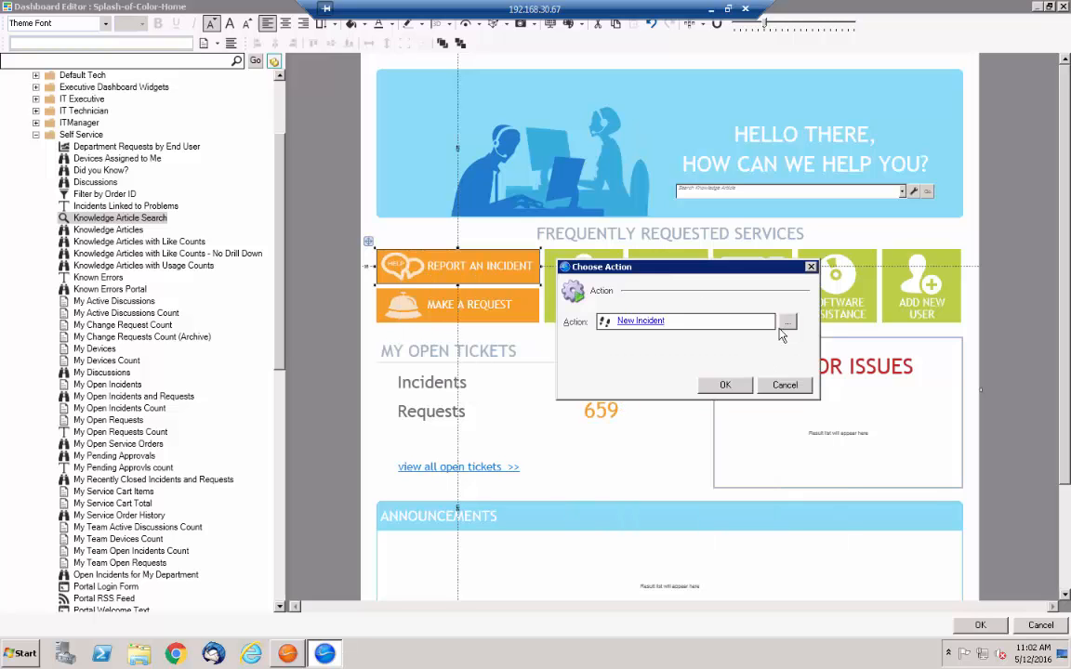
{"action": "left_click", "coordinate": [788, 323]}
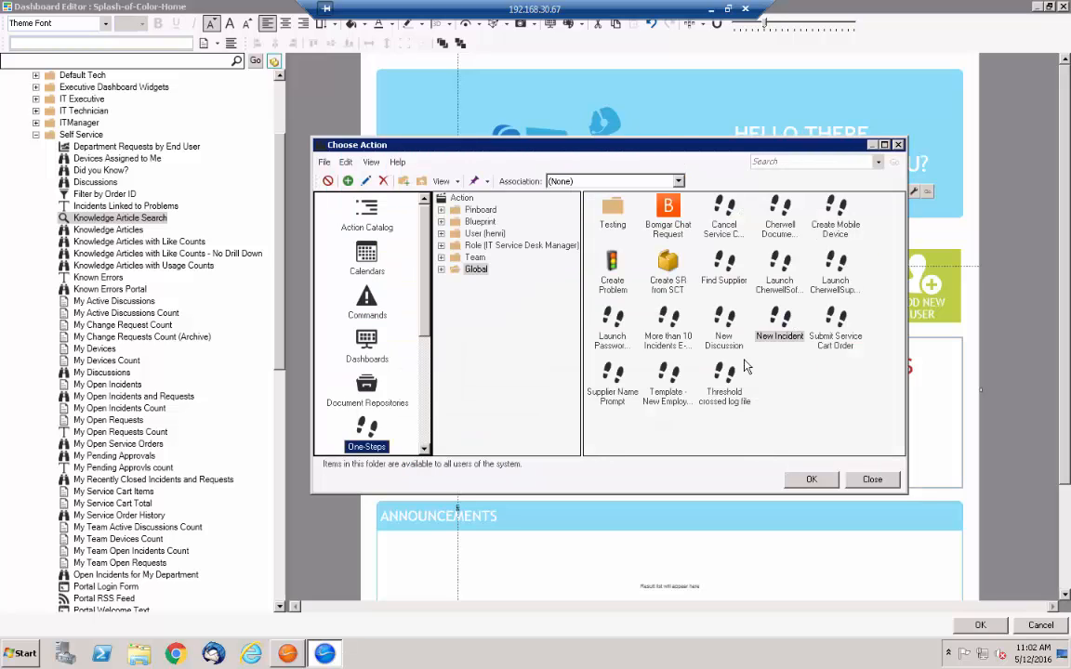
{"action": "left_click", "coordinate": [780, 320]}
{"action": "left_click", "coordinate": [812, 479]}
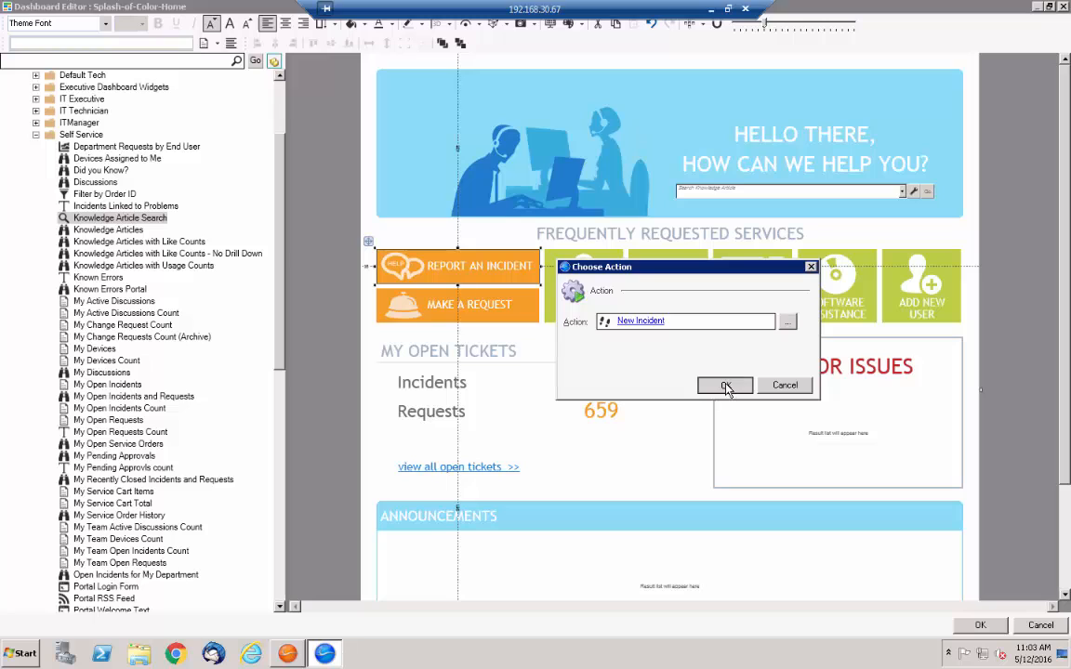
{"action": "left_click", "coordinate": [723, 387]}
- Select the transparent overlays on the green service tiles in turn, from SOFTWARE ASSISTANCE back to ACCOUNT LOCKOUT, to examine their coverage
{"action": "left_click", "coordinate": [473, 225]}
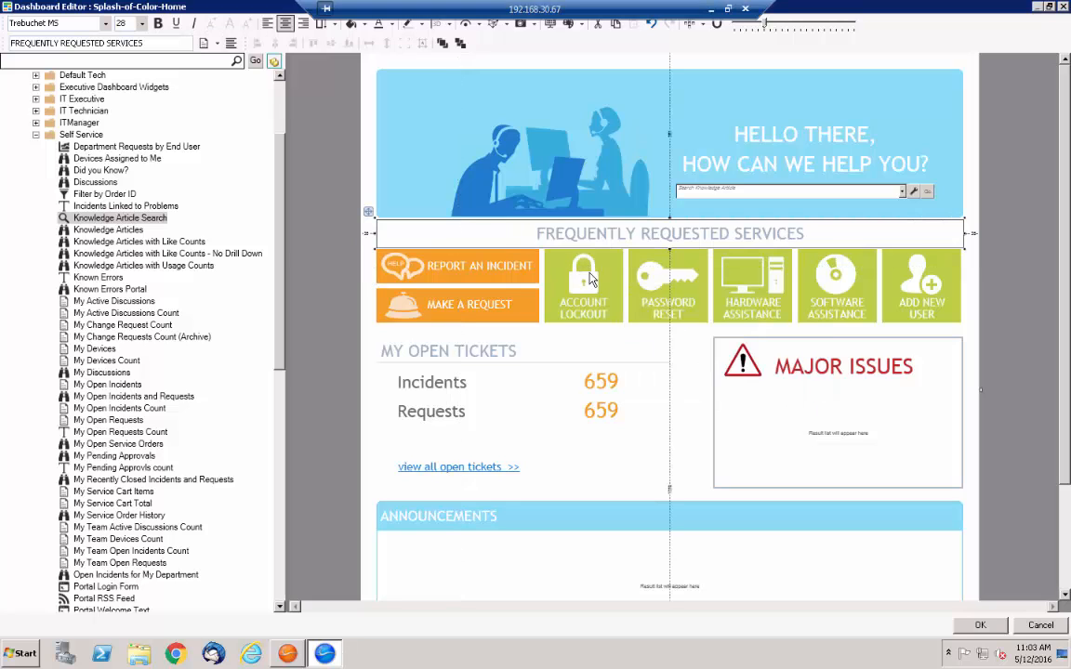
{"action": "left_click", "coordinate": [674, 310]}
{"action": "left_click", "coordinate": [768, 330]}
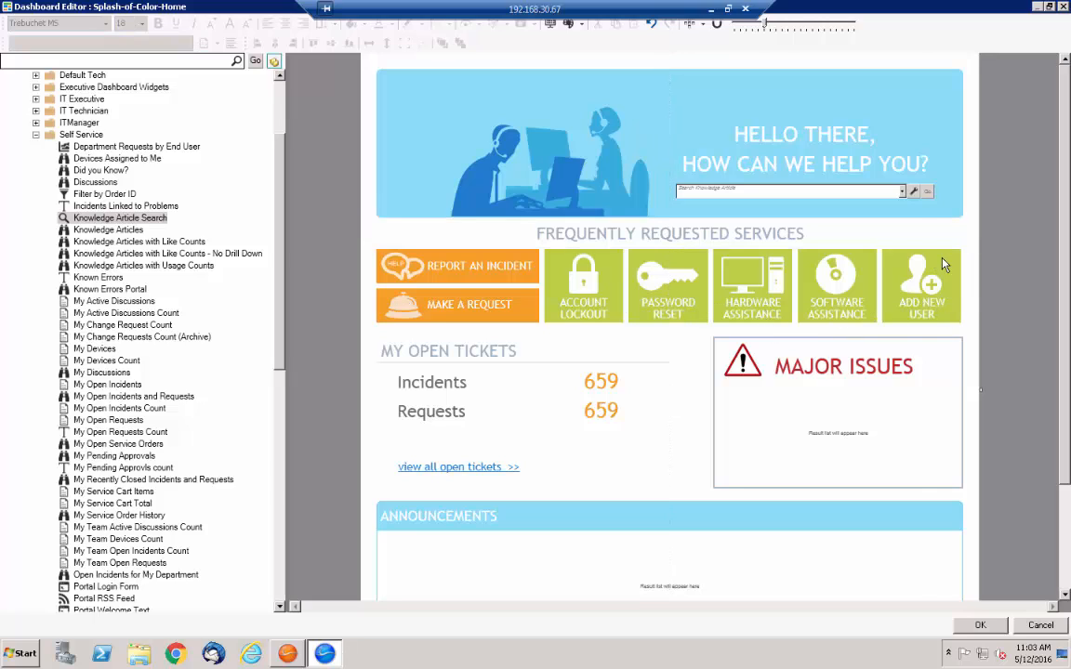
{"action": "left_click", "coordinate": [846, 270]}
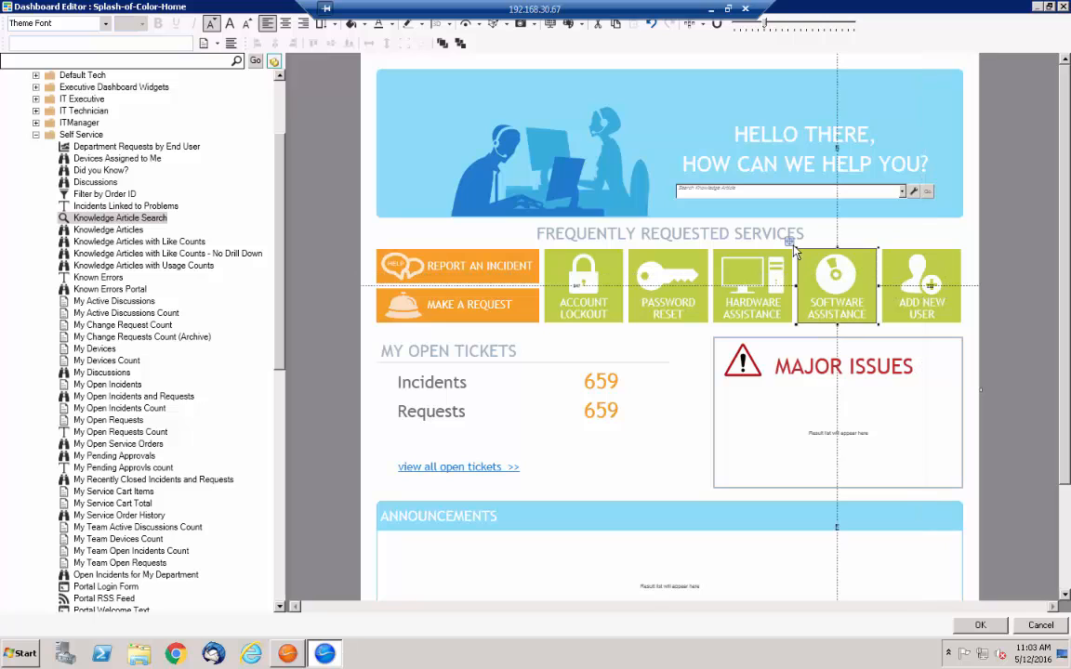
{"action": "left_click", "coordinate": [718, 252]}
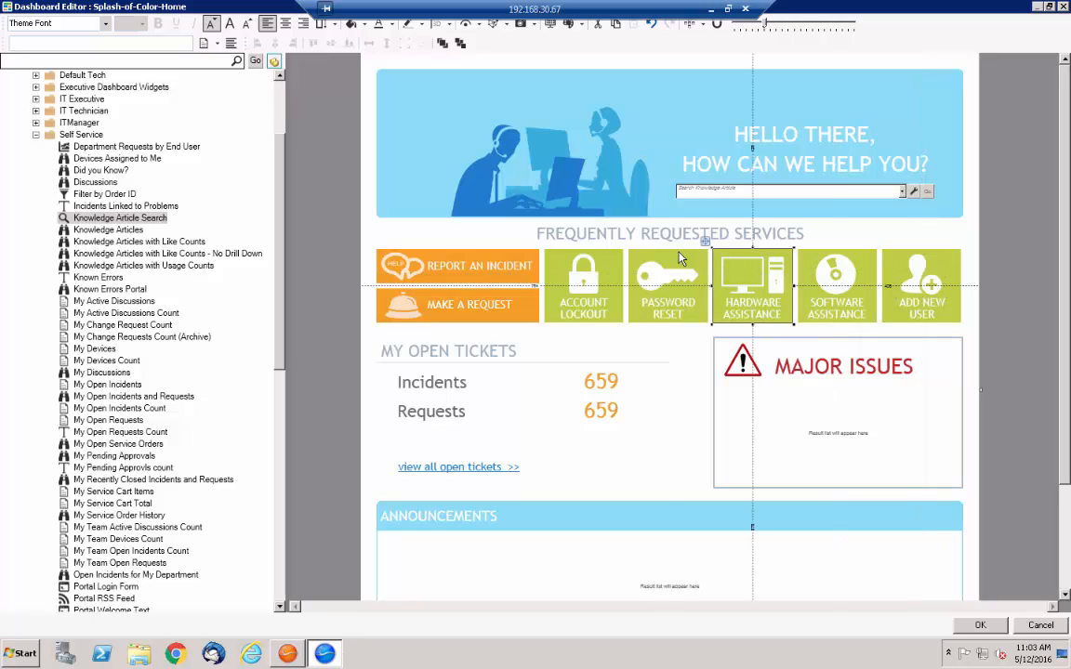
{"action": "left_click", "coordinate": [639, 252]}
{"action": "left_click", "coordinate": [556, 256]}
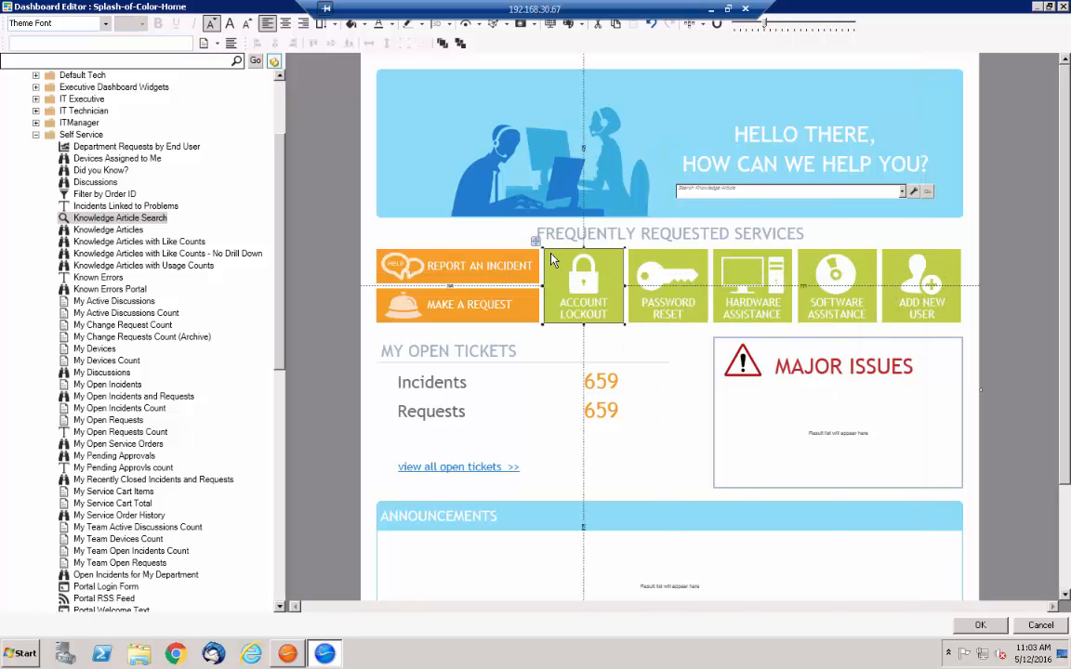
- Check which action is assigned to the ACCOUNT LOCKOUT tile's transparent overlay
{"action": "right_click", "coordinate": [553, 257]}
{"action": "left_click", "coordinate": [612, 432]}
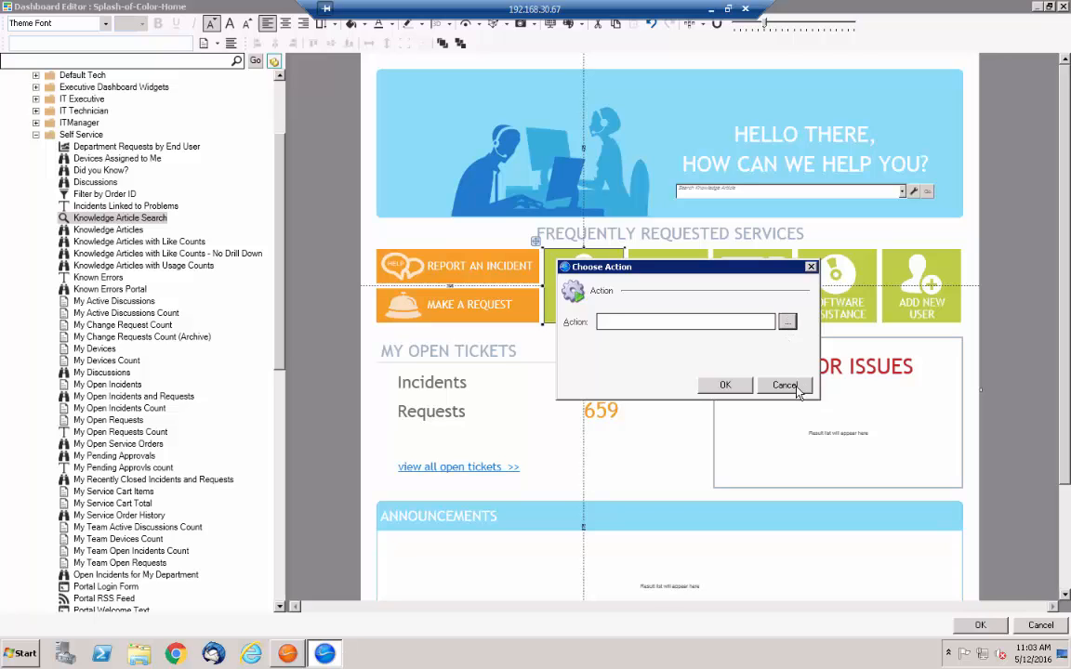
{"action": "left_click_drag", "start_coordinate": [605, 325], "coordinate": [605, 339]}
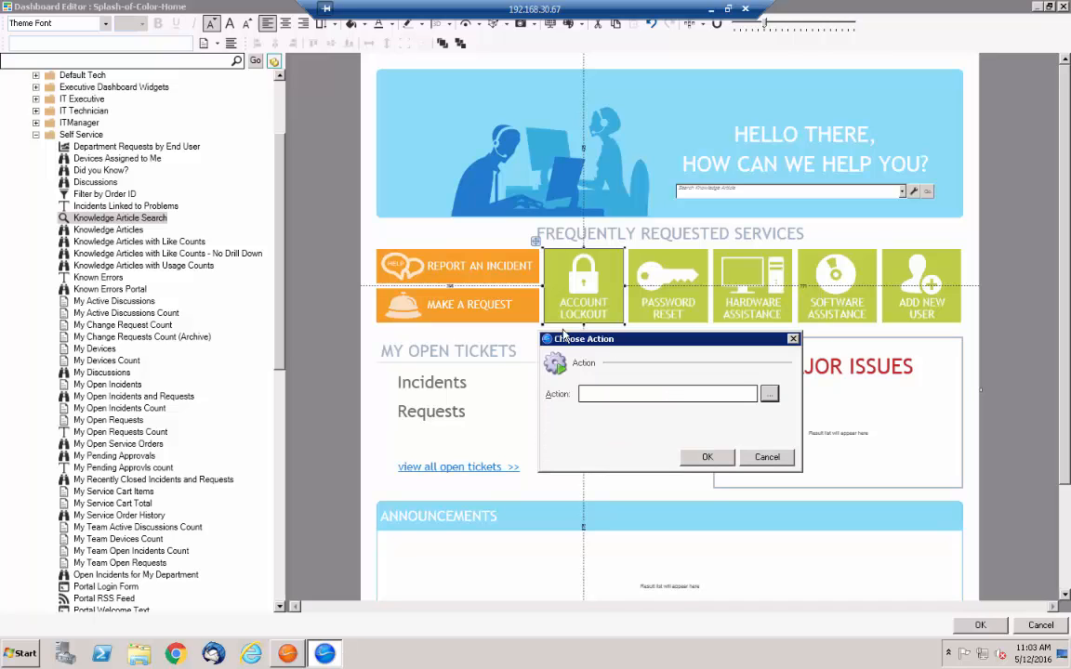
{"action": "left_click", "coordinate": [768, 457]}
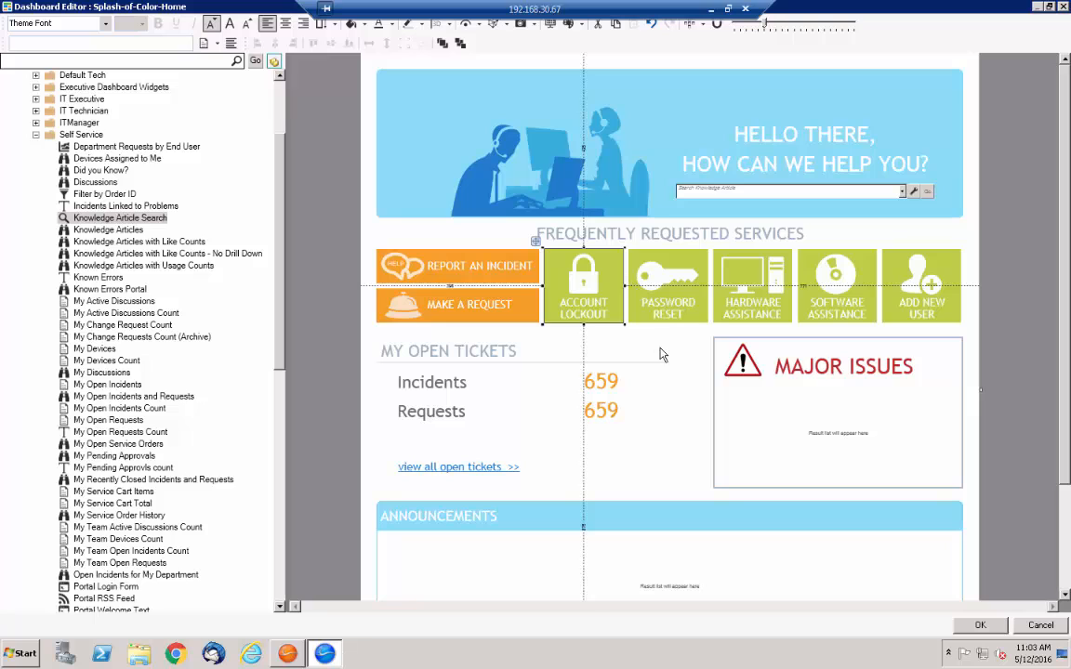
{"action": "left_click", "coordinate": [595, 351]}
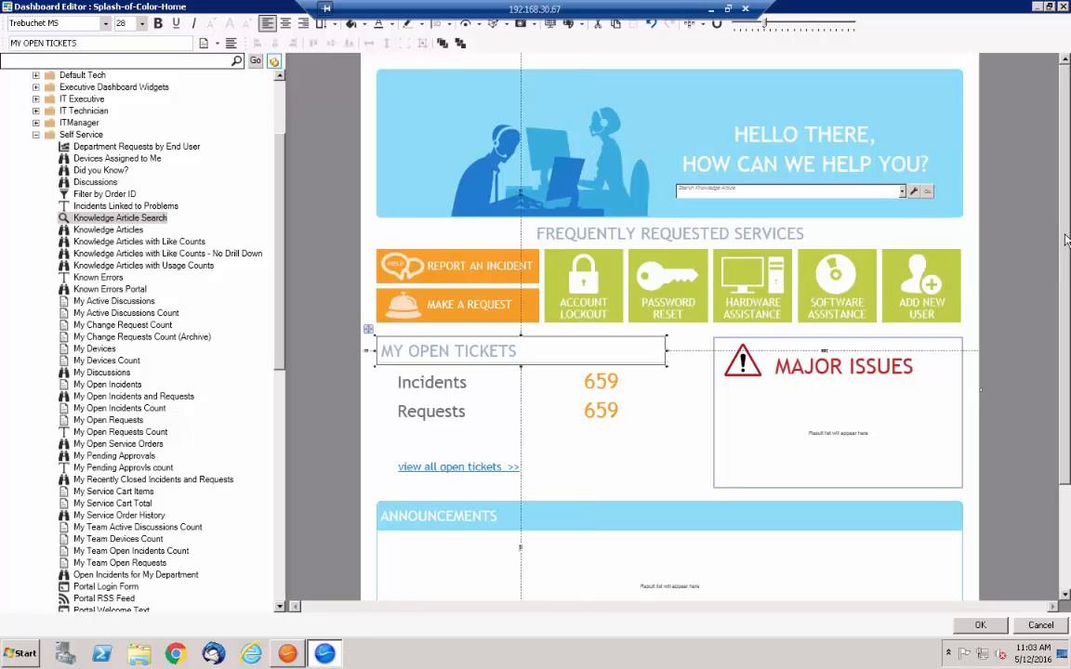
- Browse the action categories available for the ACCOUNT LOCKOUT overlay without choosing an action
{"action": "left_click_drag", "start_coordinate": [1067, 240], "coordinate": [1066, 249]}
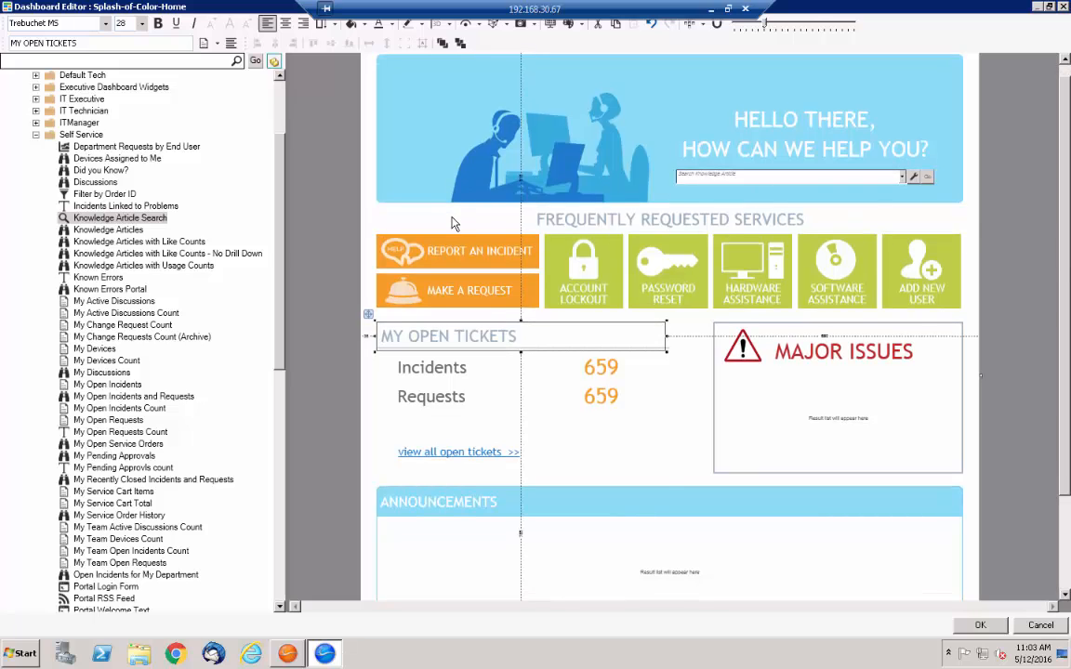
{"action": "left_click", "coordinate": [454, 223]}
{"action": "right_click", "coordinate": [550, 243]}
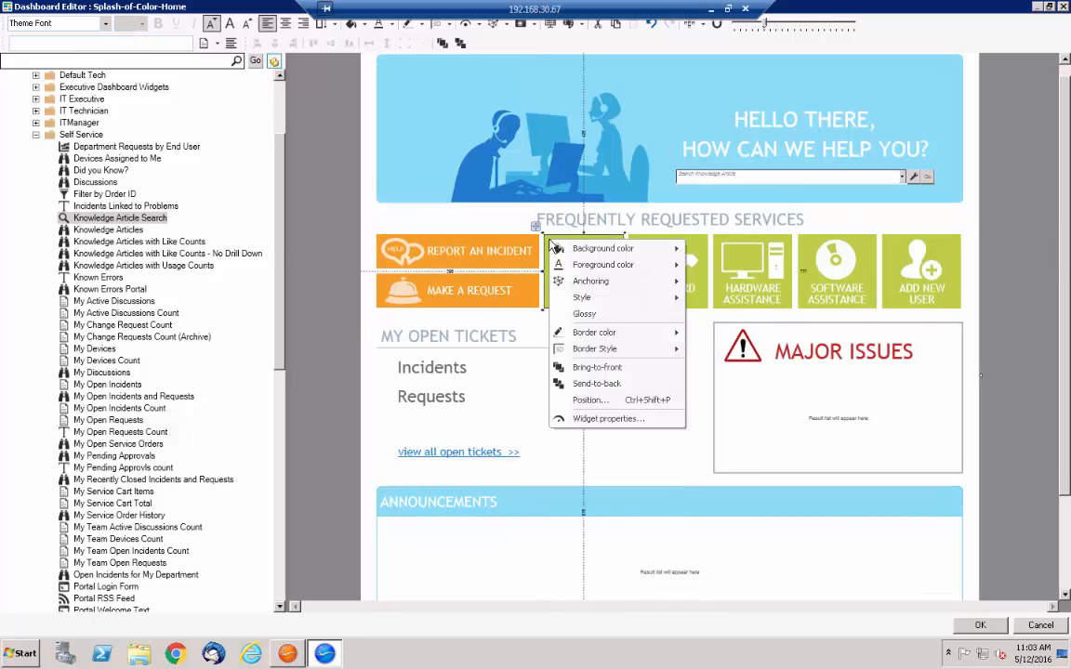
{"action": "left_click", "coordinate": [595, 420]}
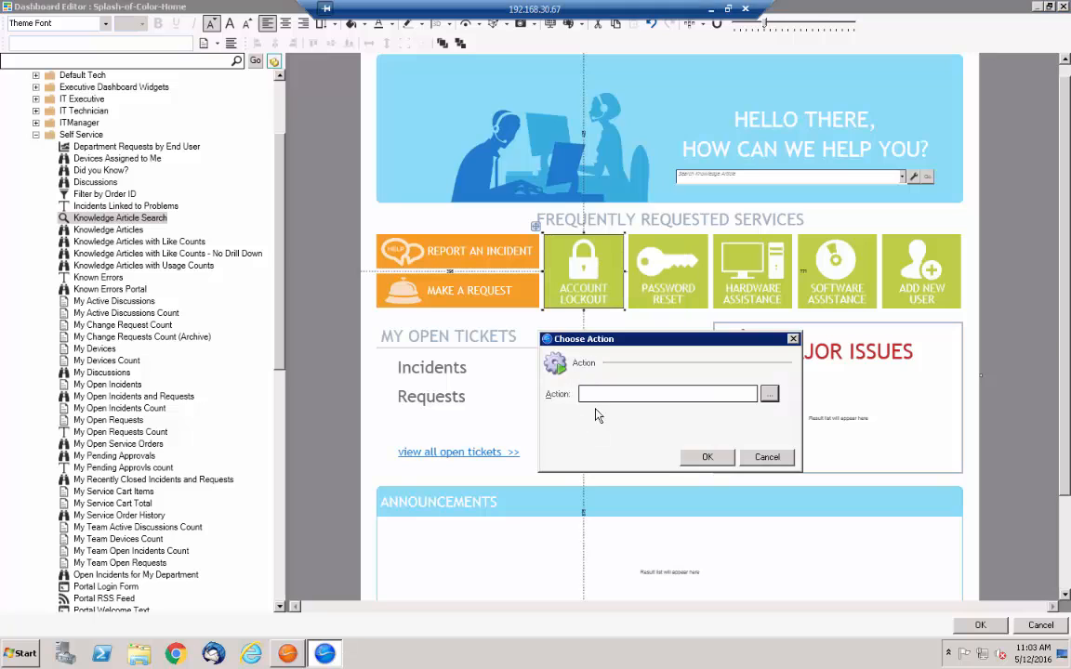
{"action": "left_click", "coordinate": [770, 396]}
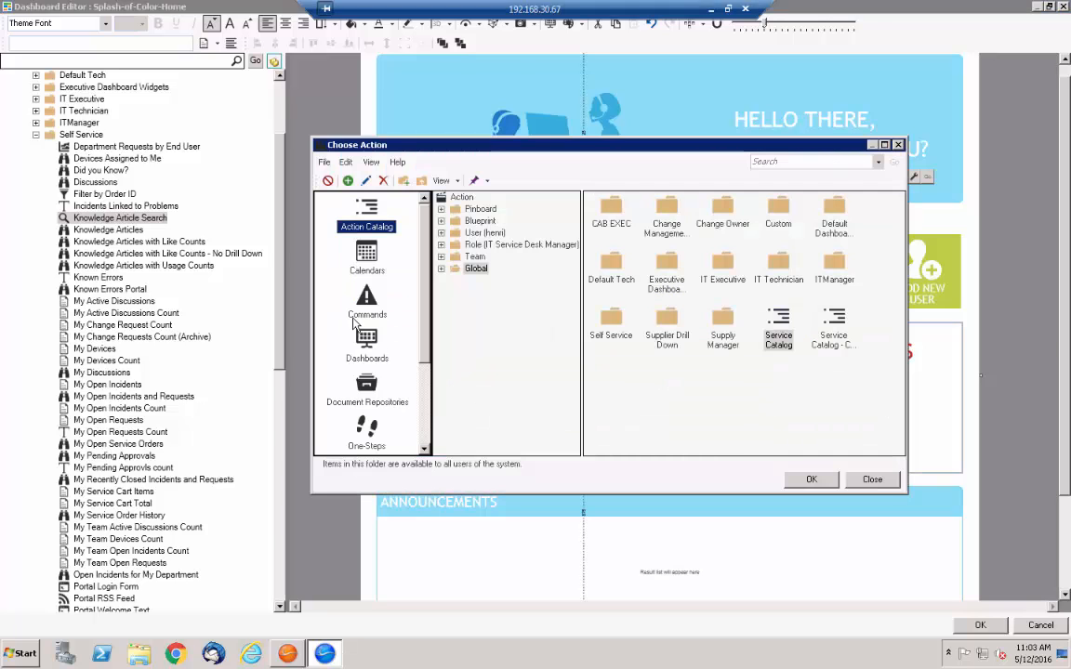
{"action": "scroll", "coordinate": [386, 293], "scroll_direction": "down", "scroll_amount": 3}
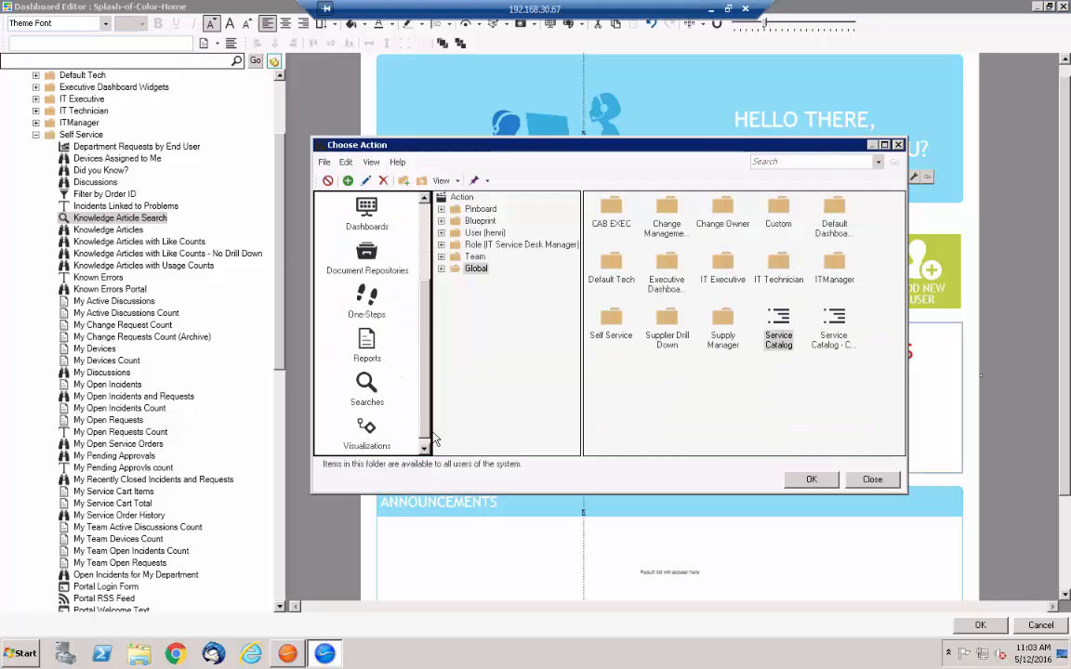
{"action": "scroll", "coordinate": [384, 254], "scroll_direction": "up", "scroll_amount": 3}
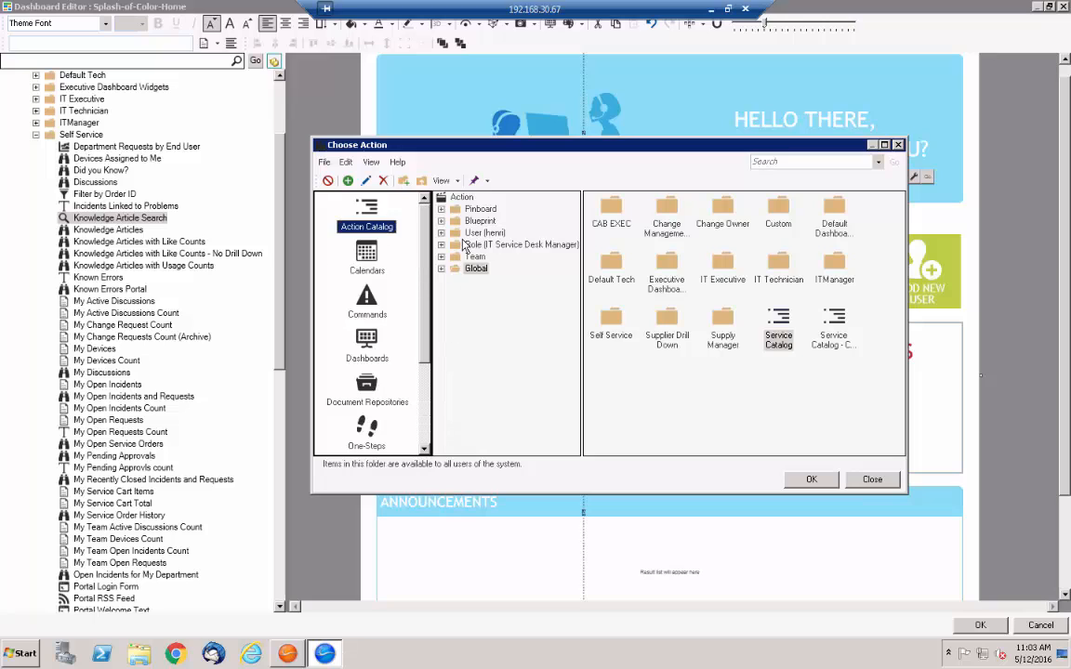
{"action": "left_click", "coordinate": [873, 479]}
{"action": "left_click", "coordinate": [707, 456]}
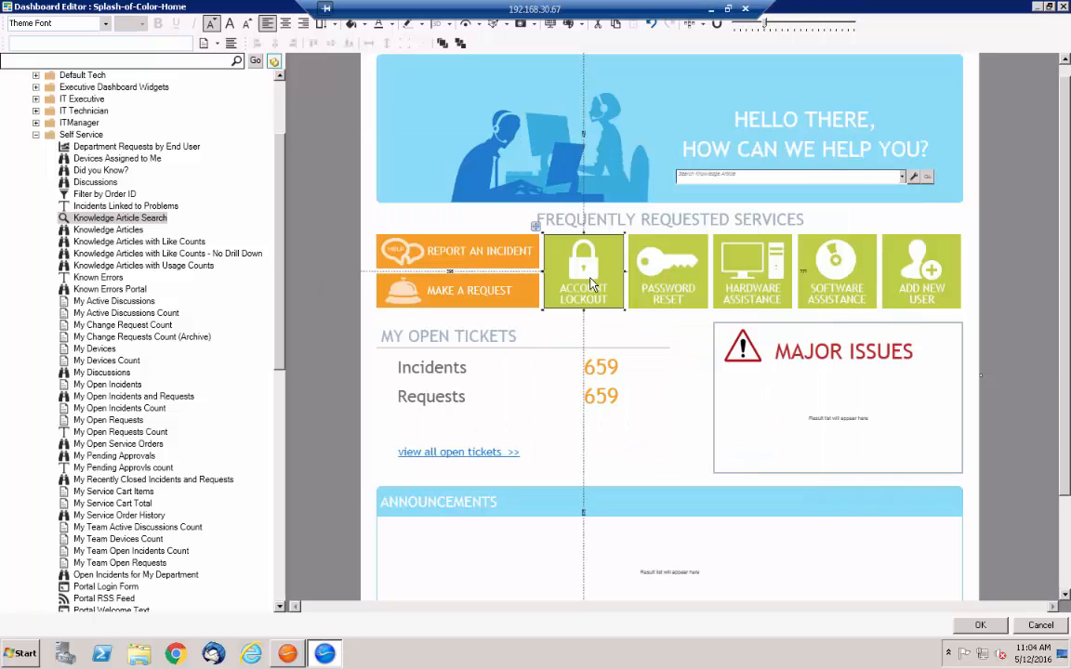
- Examine how the ACCOUNT LOCKOUT and PASSWORD RESET captions are built by selecting each word's text label
{"action": "left_click", "coordinate": [587, 295]}
{"action": "left_click", "coordinate": [591, 303]}
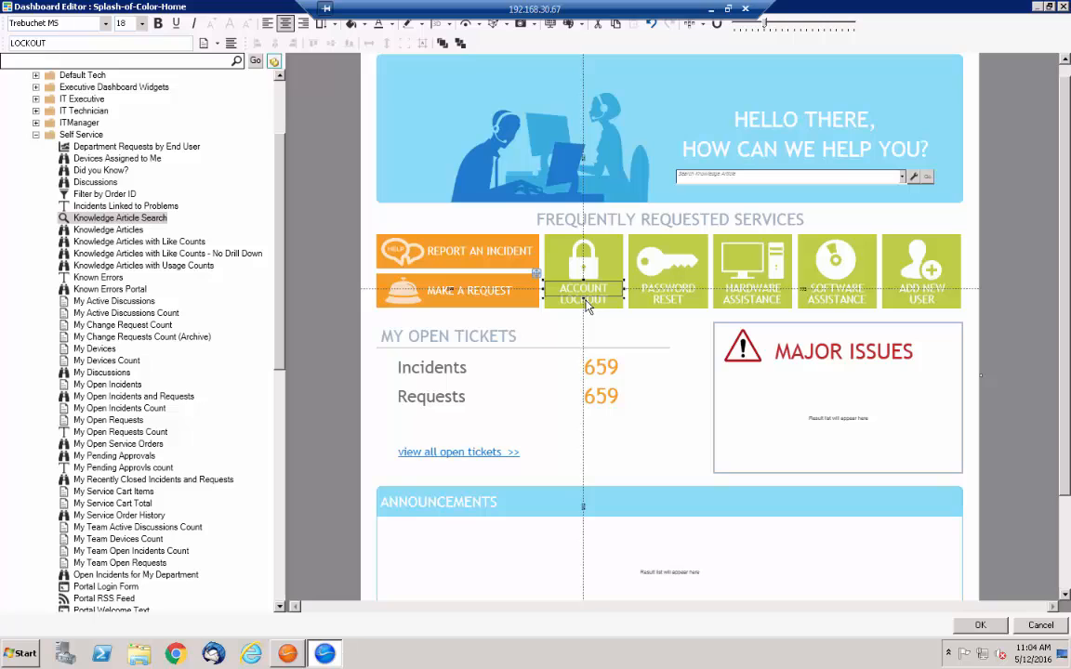
{"action": "left_click", "coordinate": [666, 291]}
{"action": "left_click", "coordinate": [667, 300]}
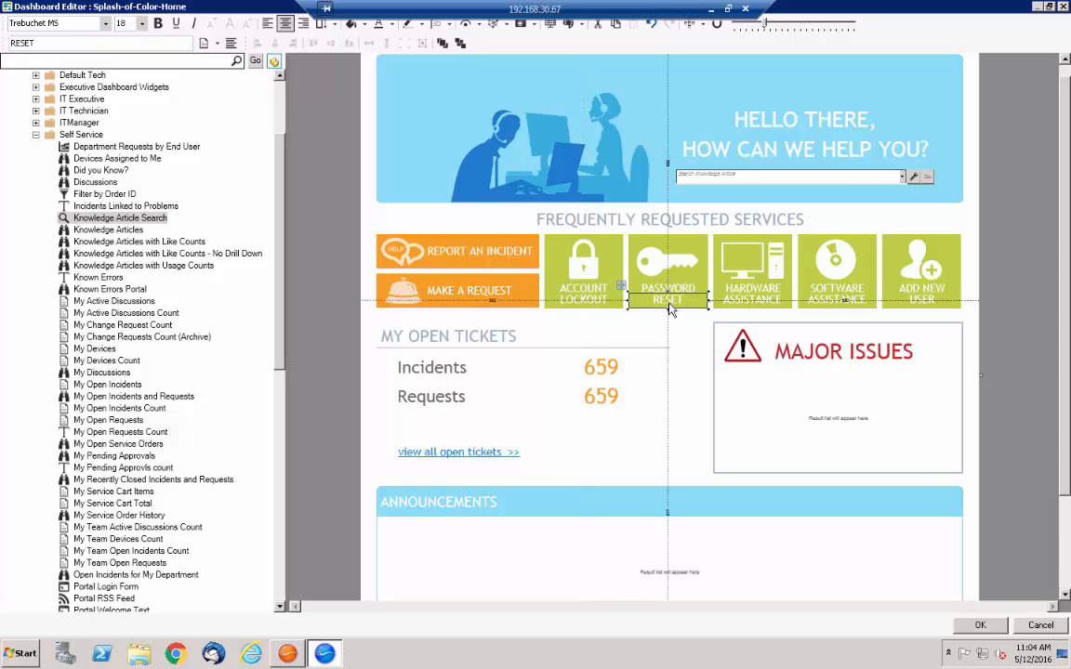
{"action": "left_click", "coordinate": [676, 289]}
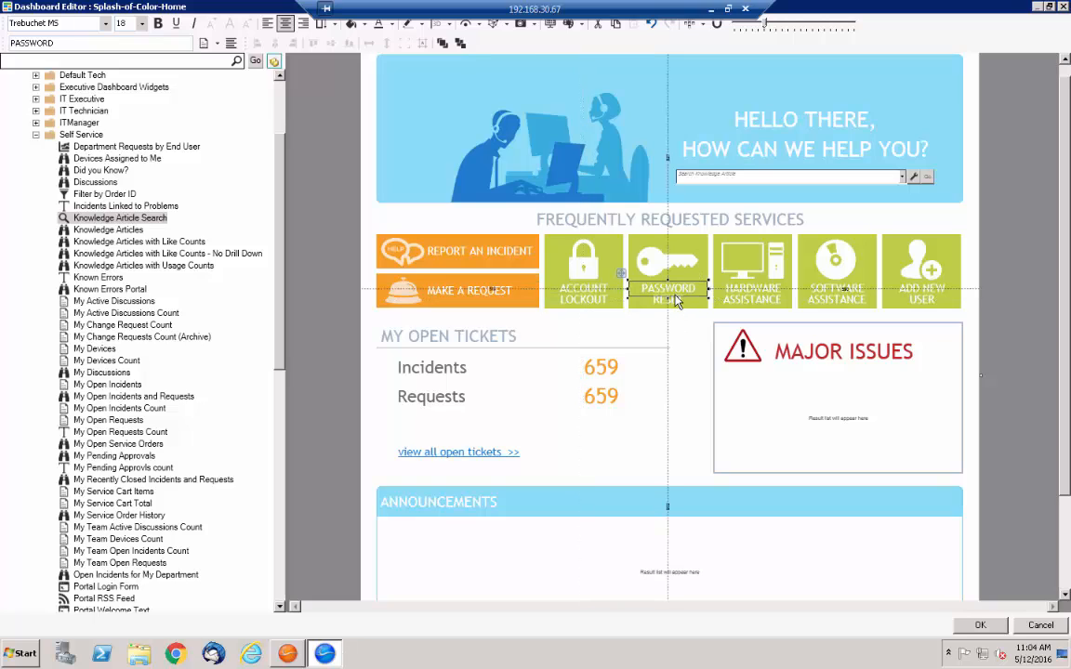
{"action": "left_click", "coordinate": [675, 301]}
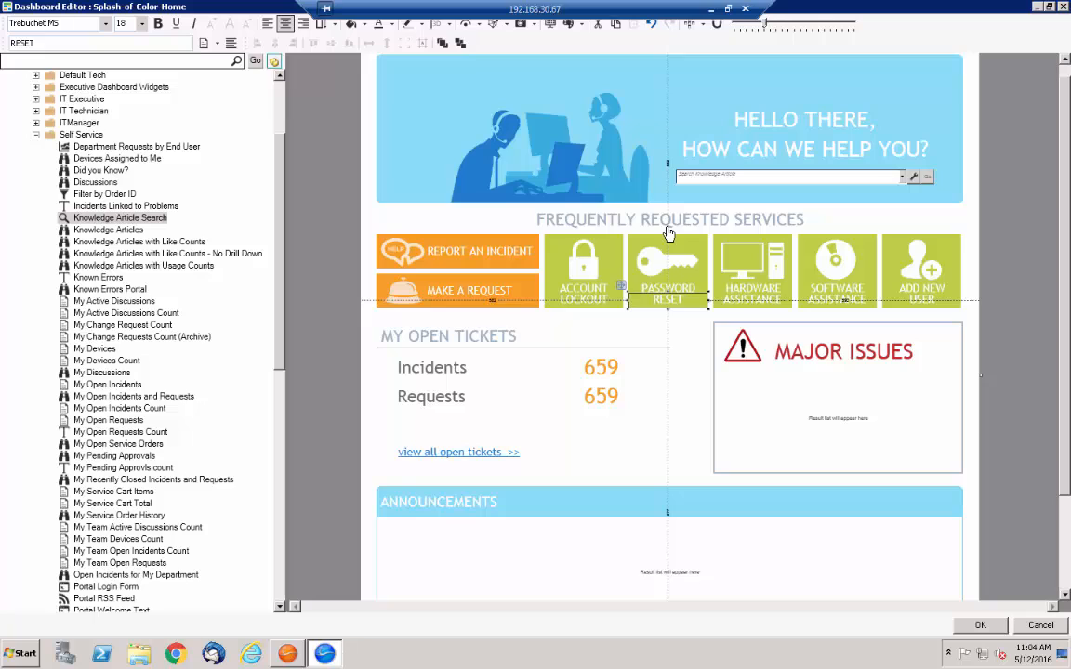
{"action": "left_click", "coordinate": [648, 267]}
{"action": "left_click", "coordinate": [656, 289]}
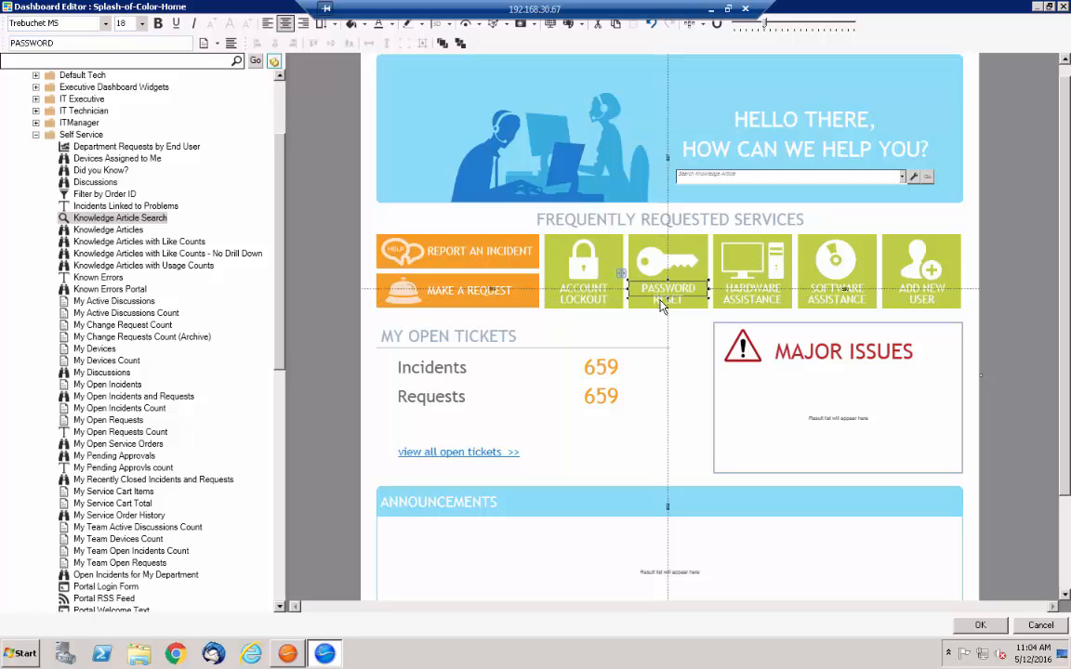
{"action": "left_click", "coordinate": [659, 299]}
{"action": "left_click", "coordinate": [662, 290]}
{"action": "left_click", "coordinate": [662, 300]}
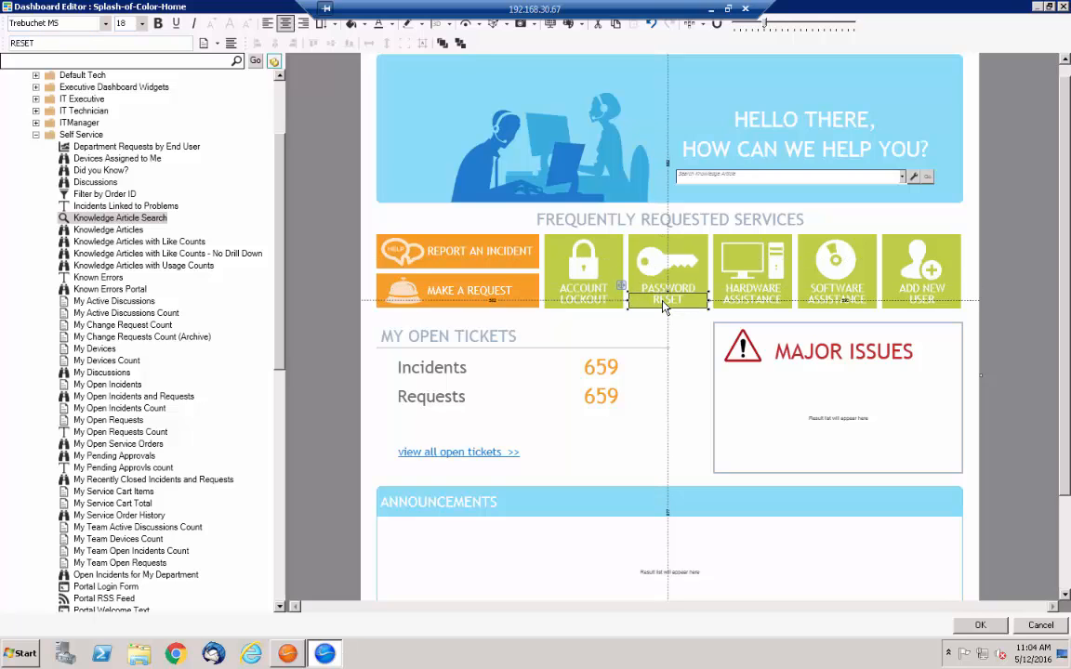
- Add a Link element to the MY OPEN TICKETS section, between the Requests row and the view all open tickets link
{"action": "left_click", "coordinate": [832, 212]}
{"action": "left_click_drag", "start_coordinate": [1065, 143], "coordinate": [1066, 244]}
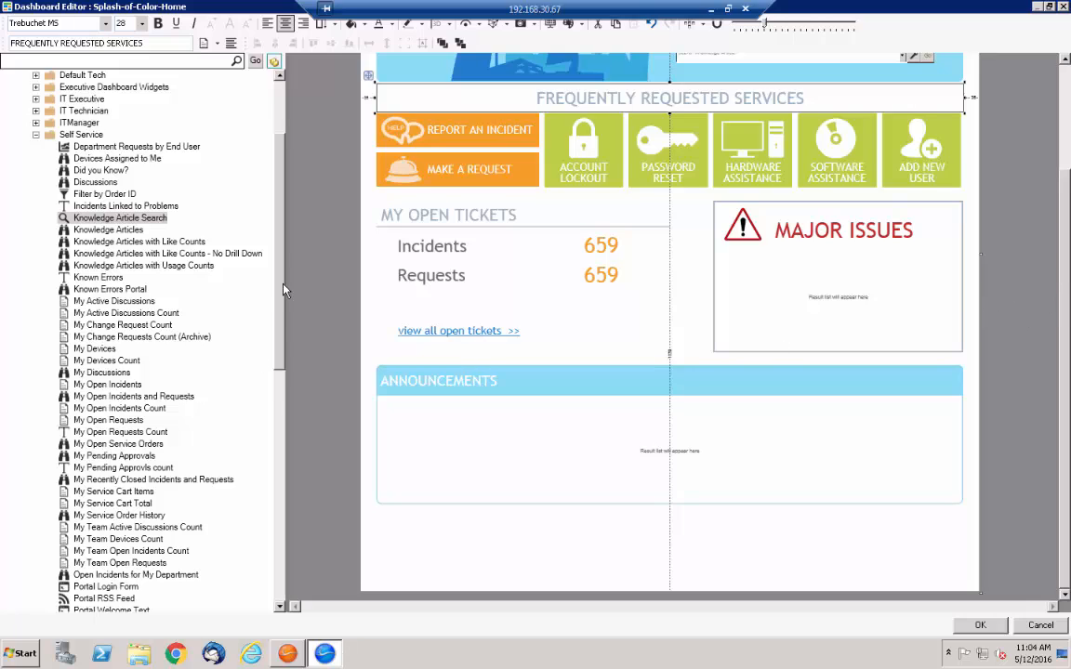
{"action": "left_click_drag", "start_coordinate": [284, 290], "coordinate": [284, 548]}
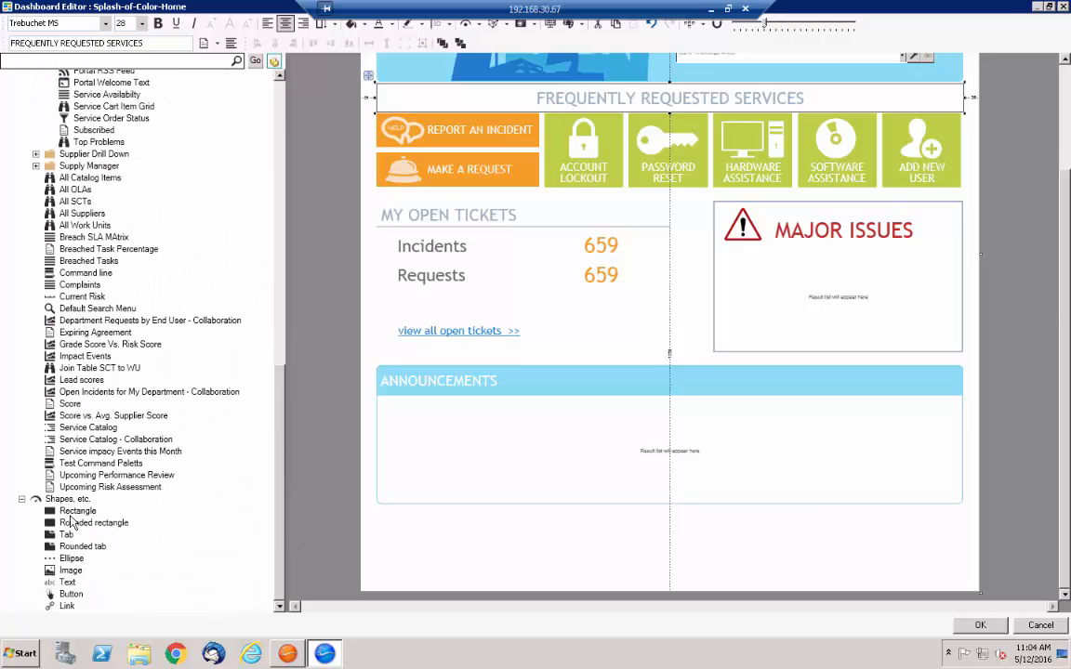
{"action": "left_click", "coordinate": [71, 607]}
{"action": "left_click_drag", "start_coordinate": [66, 614], "coordinate": [652, 312]}
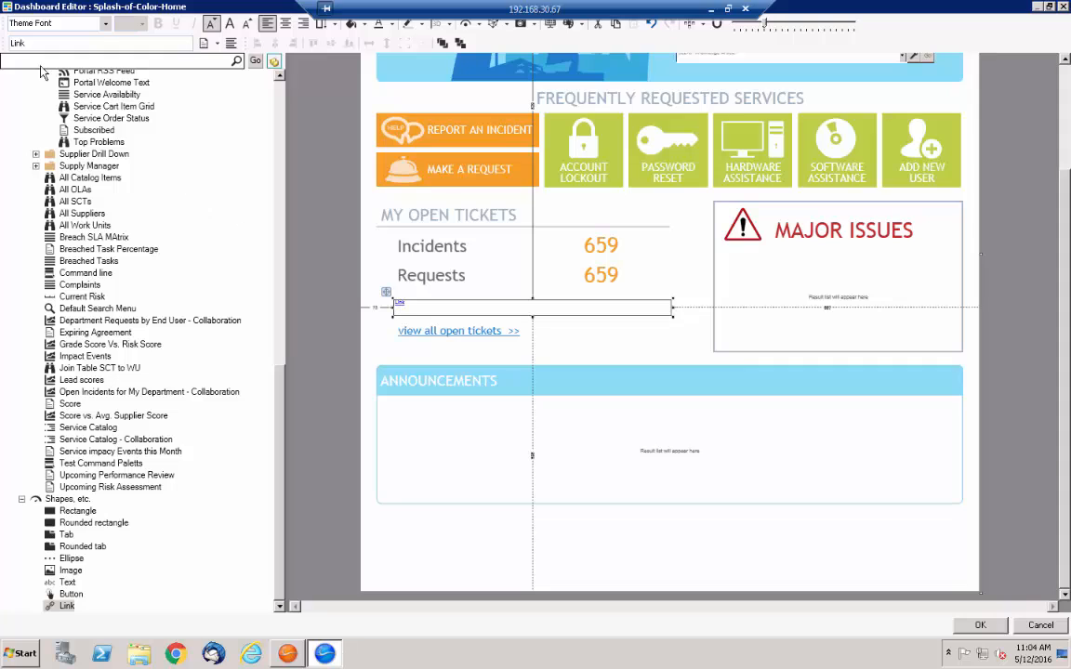
- Change the new link's text to CLICK ME! and format it in Arial at size 20
{"action": "double_click", "coordinate": [18, 43]}
{"action": "left_click", "coordinate": [106, 24]}
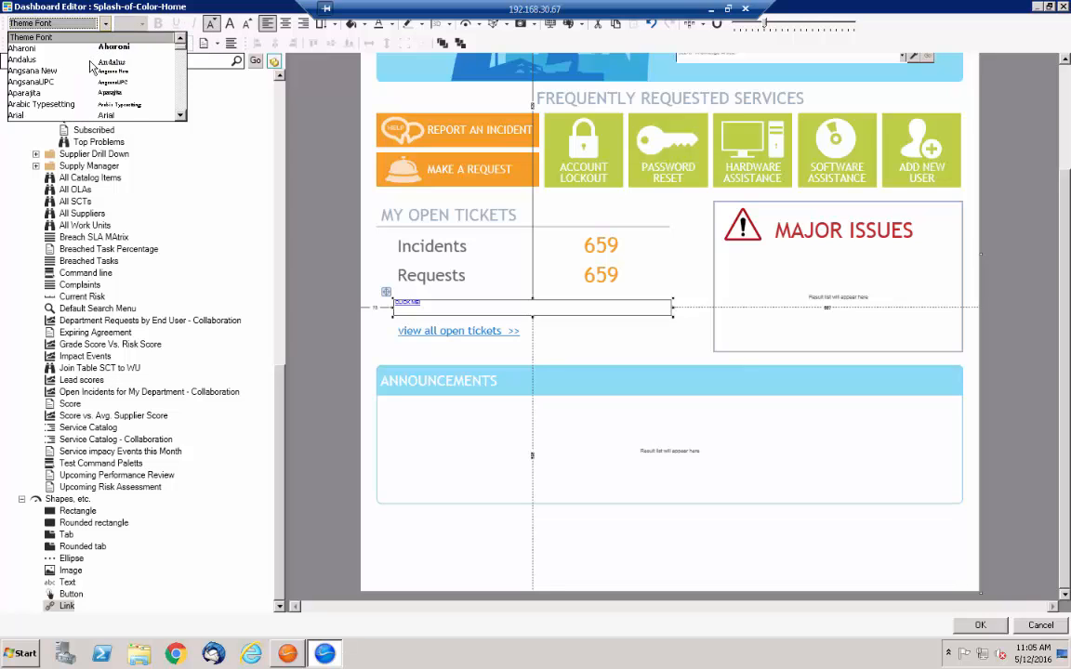
{"action": "left_click", "coordinate": [44, 104]}
{"action": "left_click", "coordinate": [130, 23]}
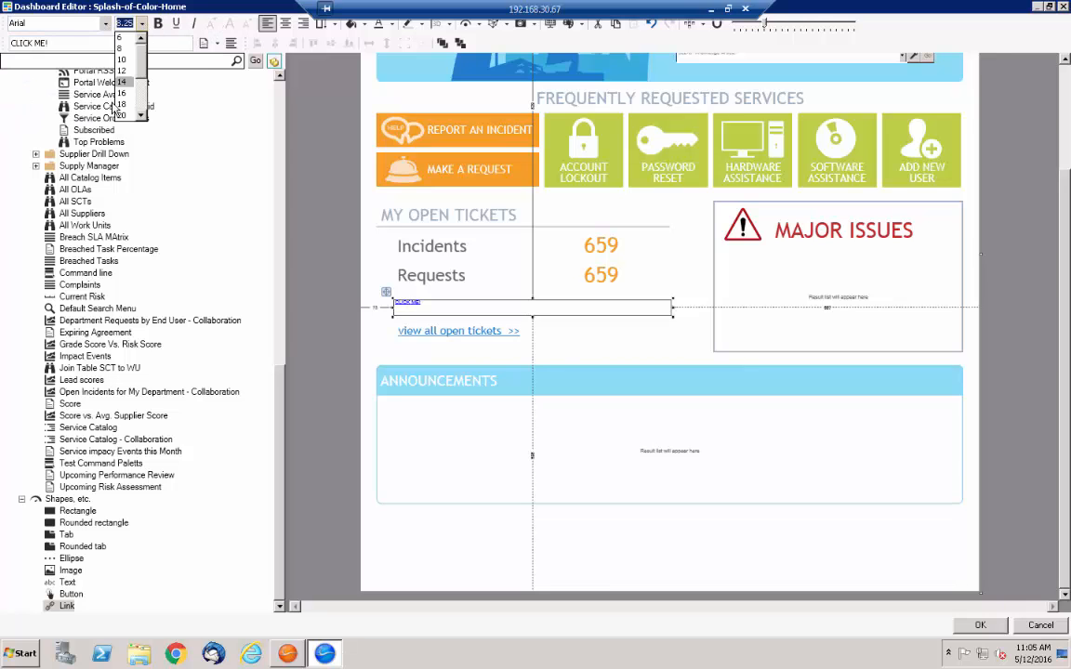
{"action": "left_click", "coordinate": [123, 116]}
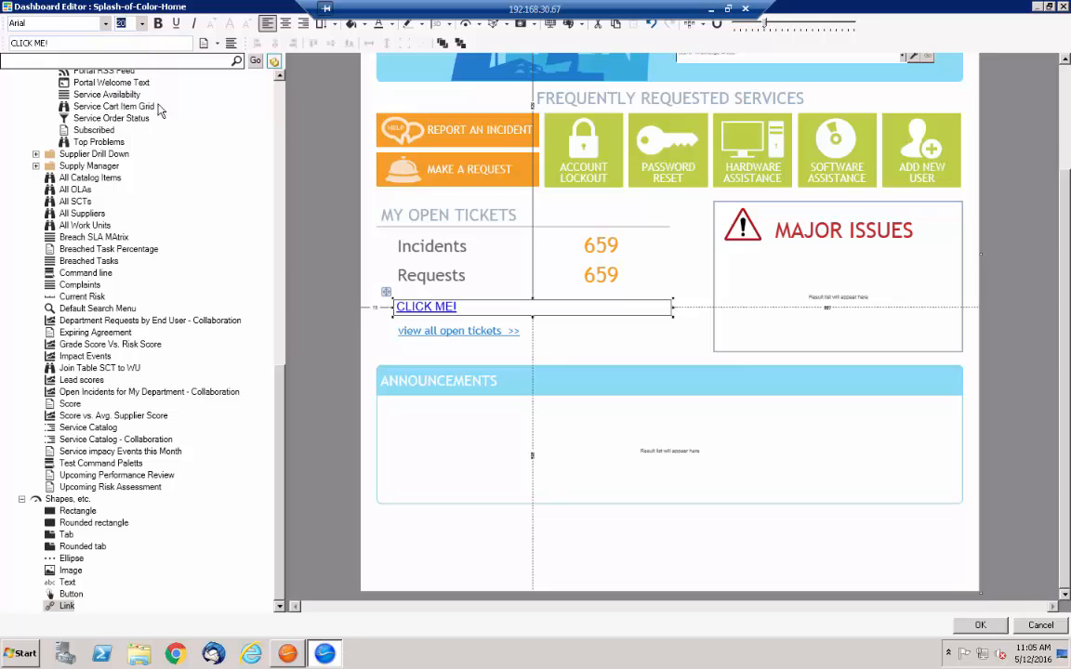
- Make the CLICK ME! link bold and light blue, and nudge it slightly to the right to align with the text above
{"action": "left_click", "coordinate": [394, 28]}
{"action": "left_click", "coordinate": [398, 90]}
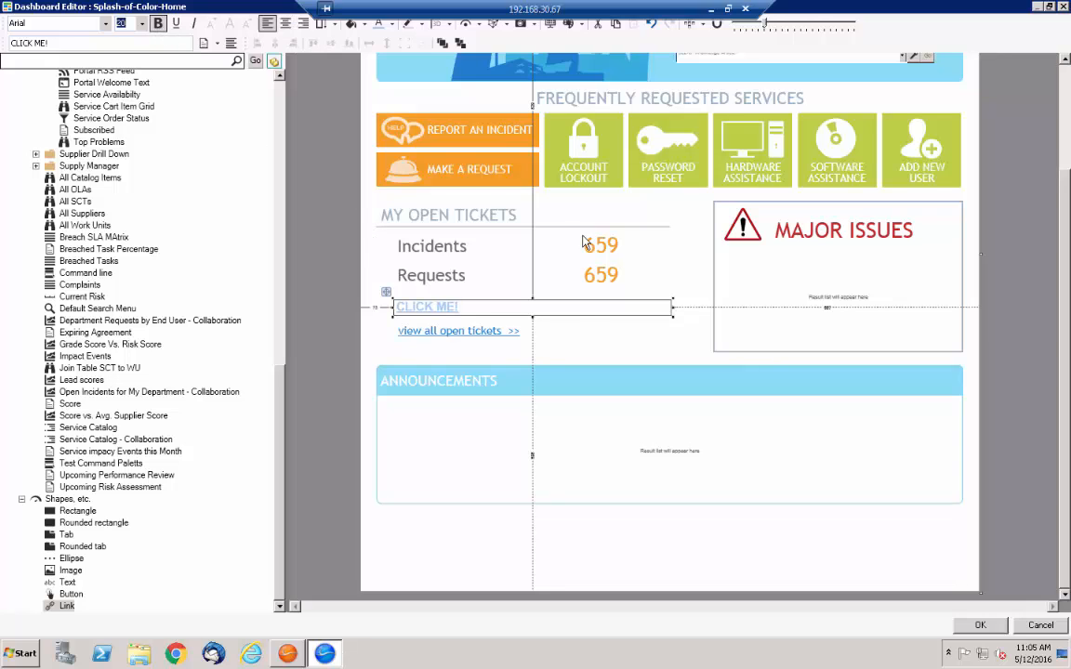
{"action": "left_click", "coordinate": [411, 294]}
{"action": "left_click", "coordinate": [409, 306]}
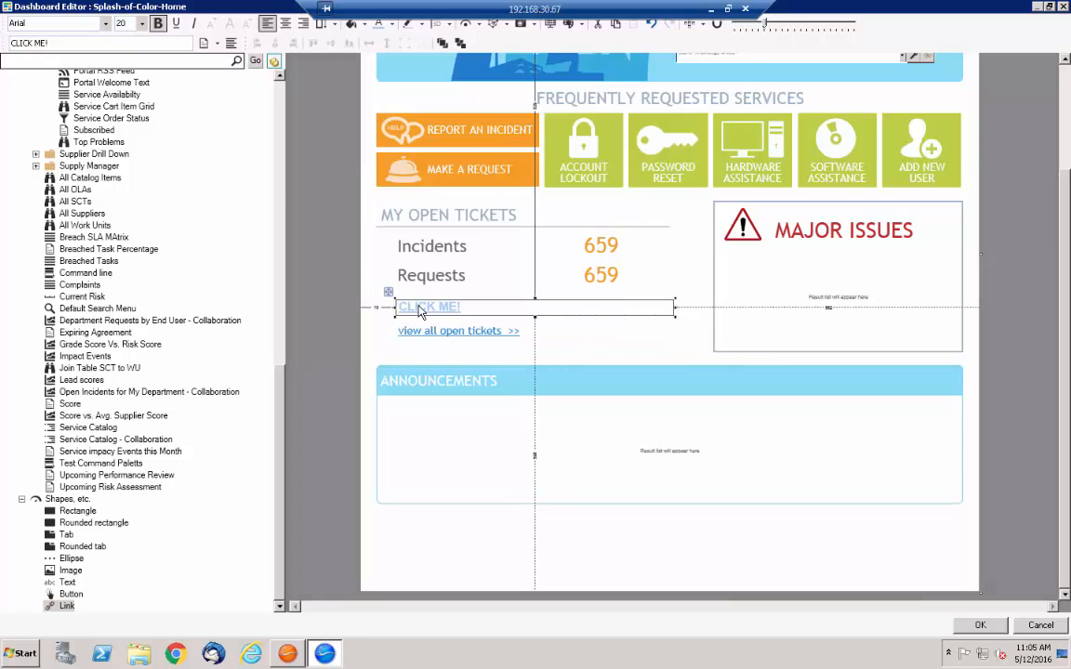
- Open the CLICK ME! link's widget properties, close them and deselect the link
{"action": "right_click", "coordinate": [424, 310]}
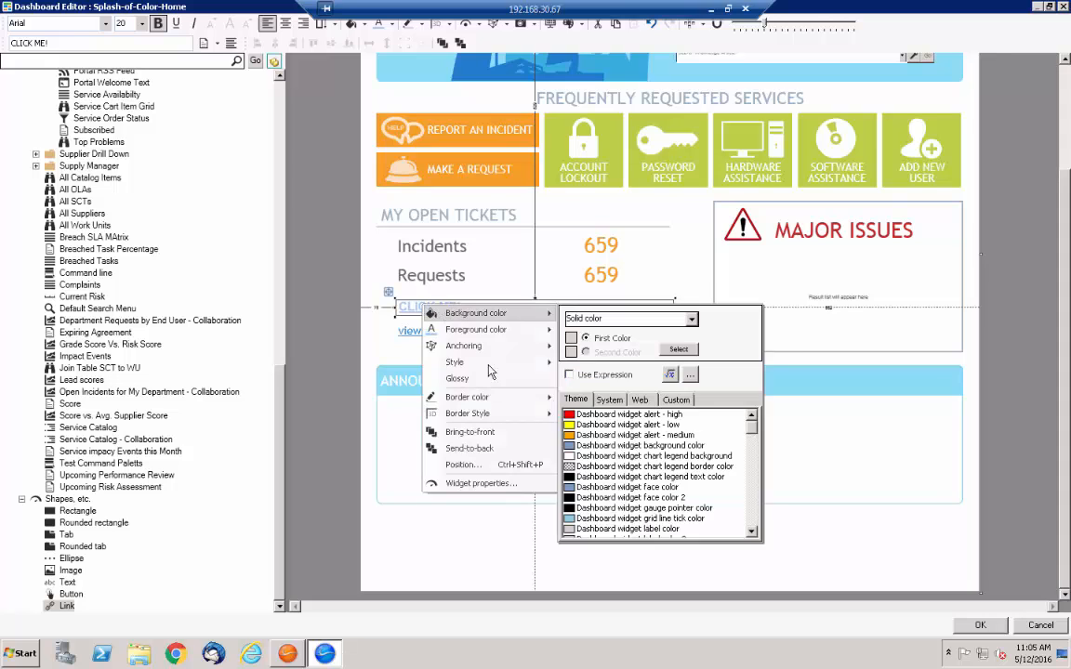
{"action": "left_click", "coordinate": [465, 484]}
{"action": "left_click", "coordinate": [793, 340]}
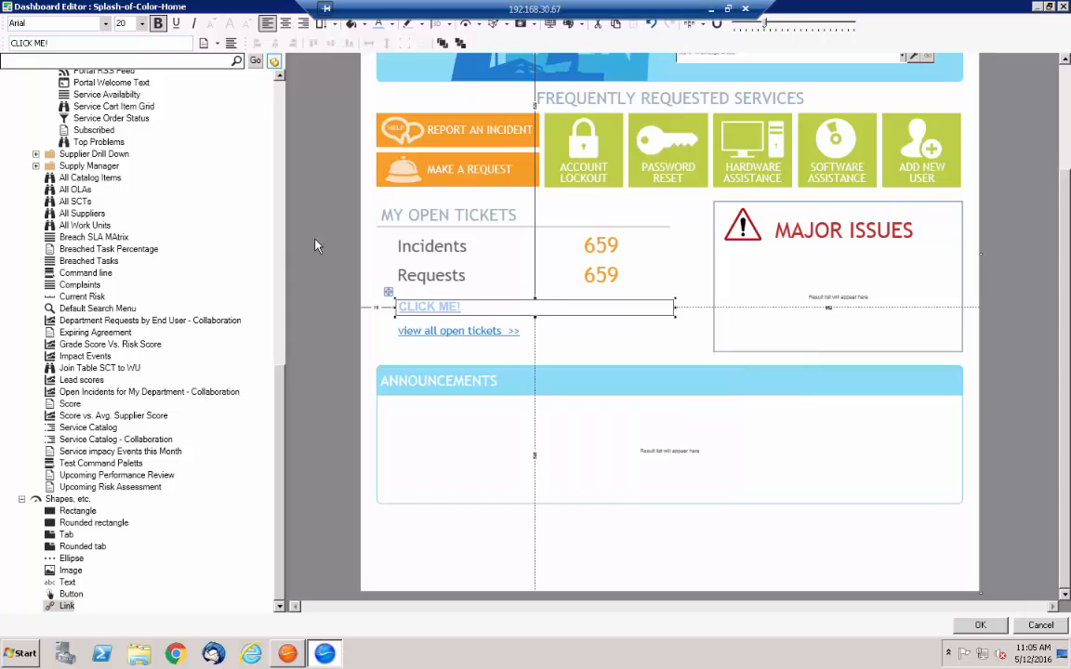
{"action": "left_click", "coordinate": [383, 266]}
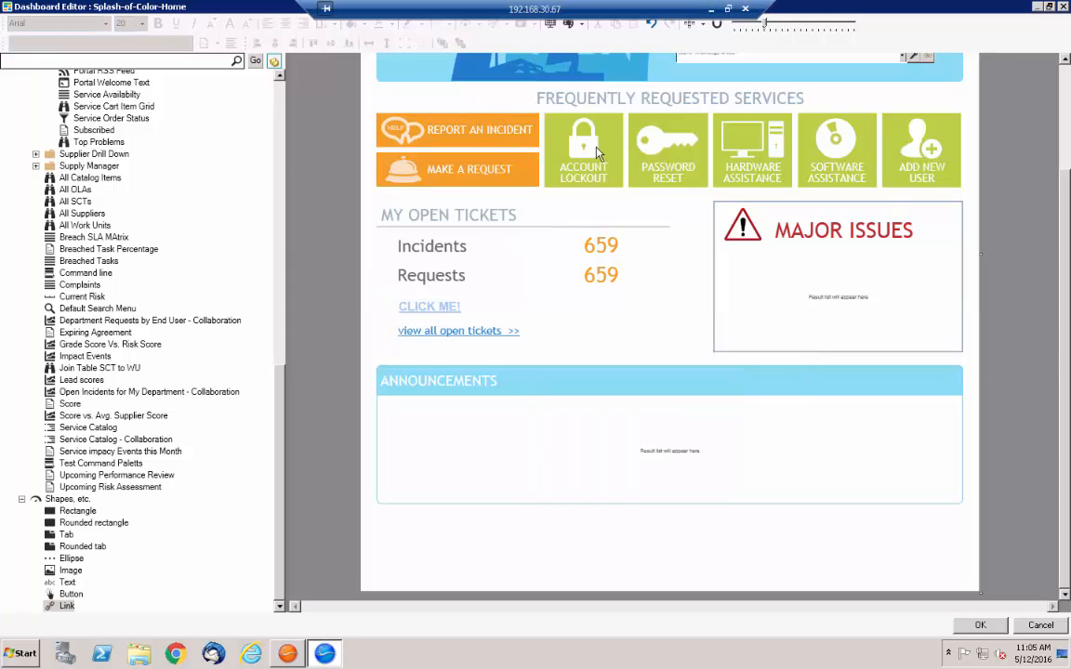
- Clear the CLICK ME! link's text so that the link is blank
{"action": "left_click", "coordinate": [431, 309]}
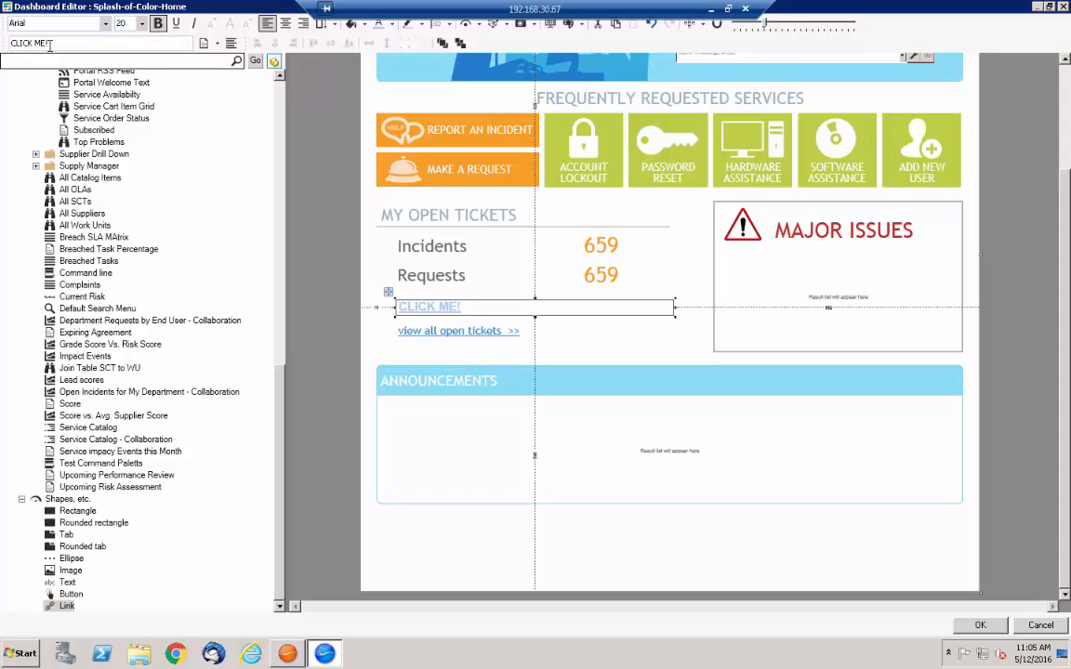
{"action": "left_click_drag", "start_coordinate": [52, 43], "coordinate": [4, 40]}
{"action": "key", "text": "Delete"}
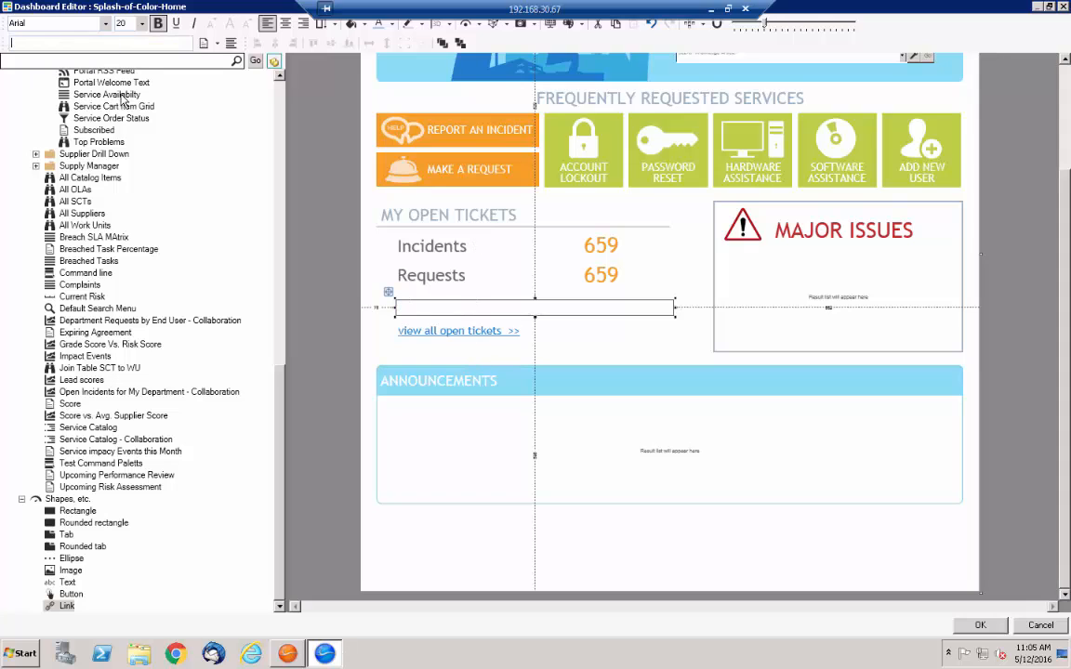
- Move the blank link over the upper part of the REPORT AN INCIDENT button and bring it to the front
{"action": "left_click", "coordinate": [432, 314]}
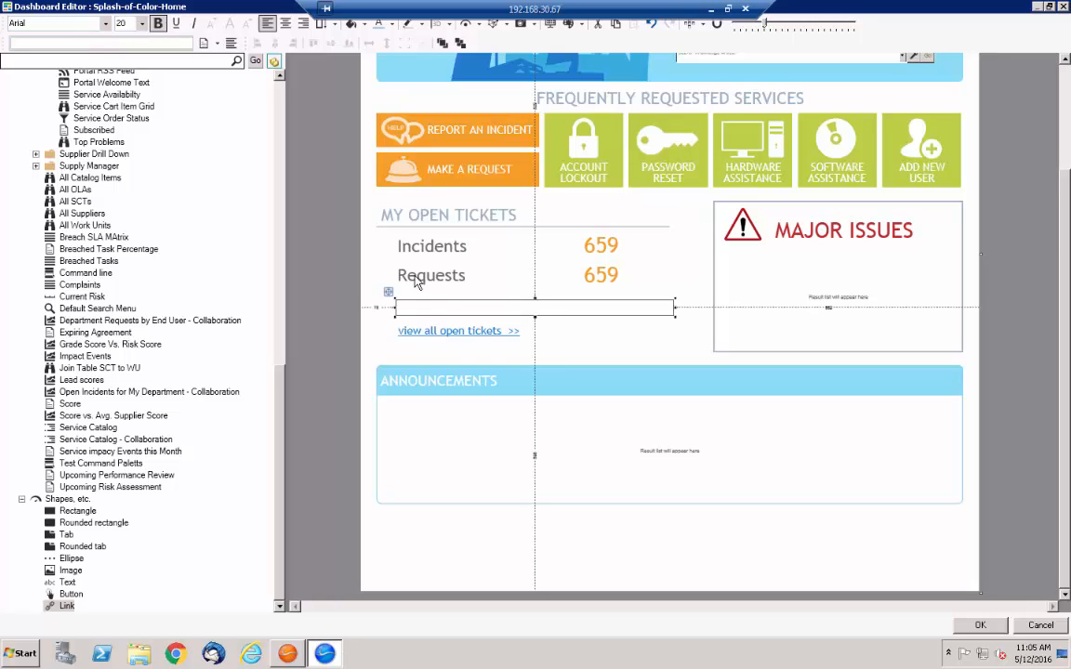
{"action": "right_click", "coordinate": [411, 313]}
{"action": "key", "text": "Escape"}
{"action": "left_click_drag", "start_coordinate": [440, 314], "coordinate": [415, 105]}
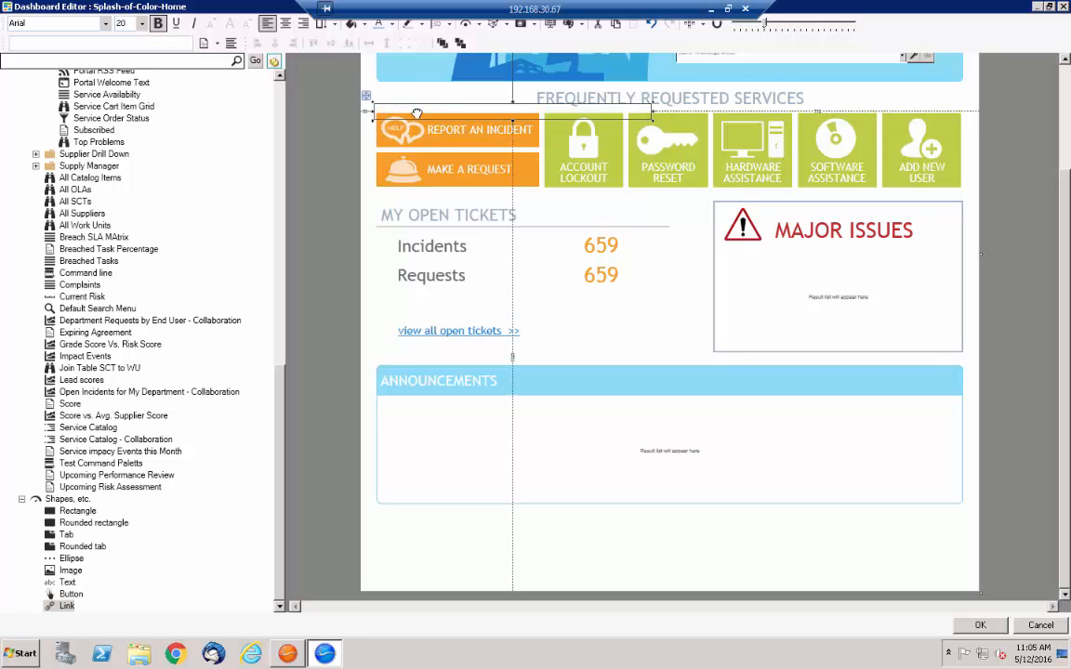
{"action": "left_click", "coordinate": [444, 45]}
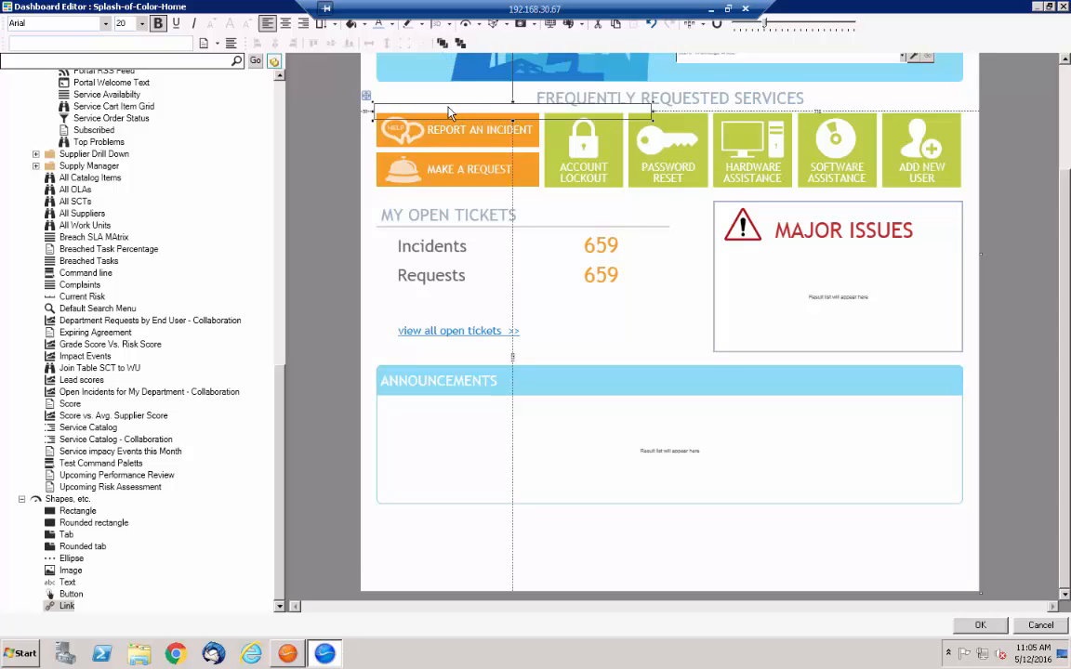
- Delete the blank link lying over the REPORT AN INCIDENT button
{"action": "left_click", "coordinate": [400, 110]}
{"action": "left_click", "coordinate": [395, 118]}
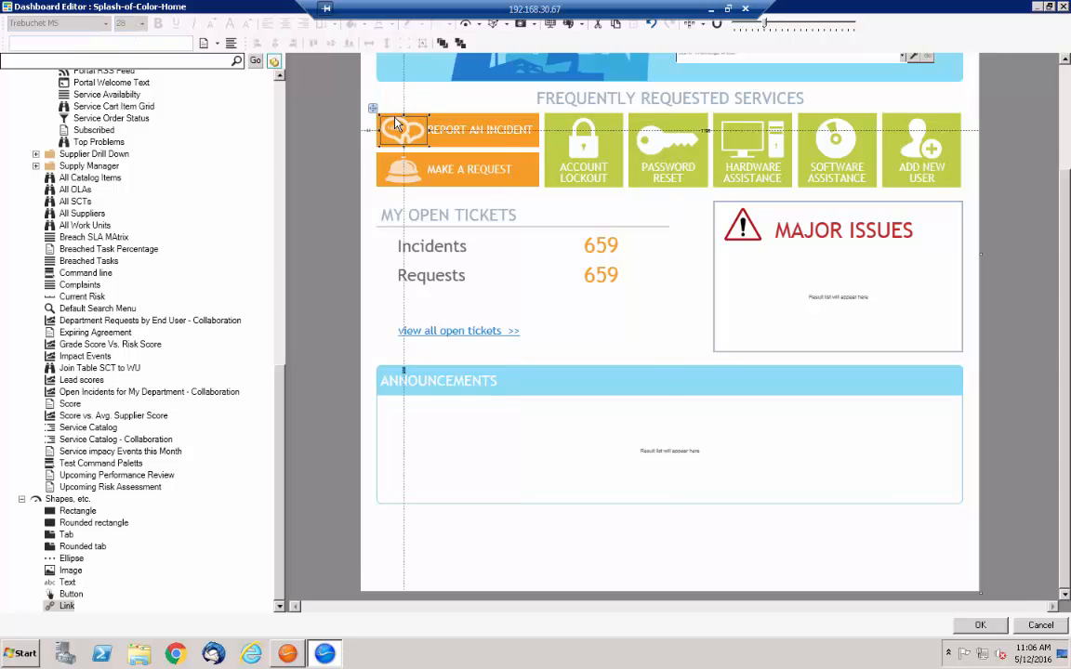
{"action": "left_click", "coordinate": [426, 111]}
{"action": "key", "text": "Delete"}
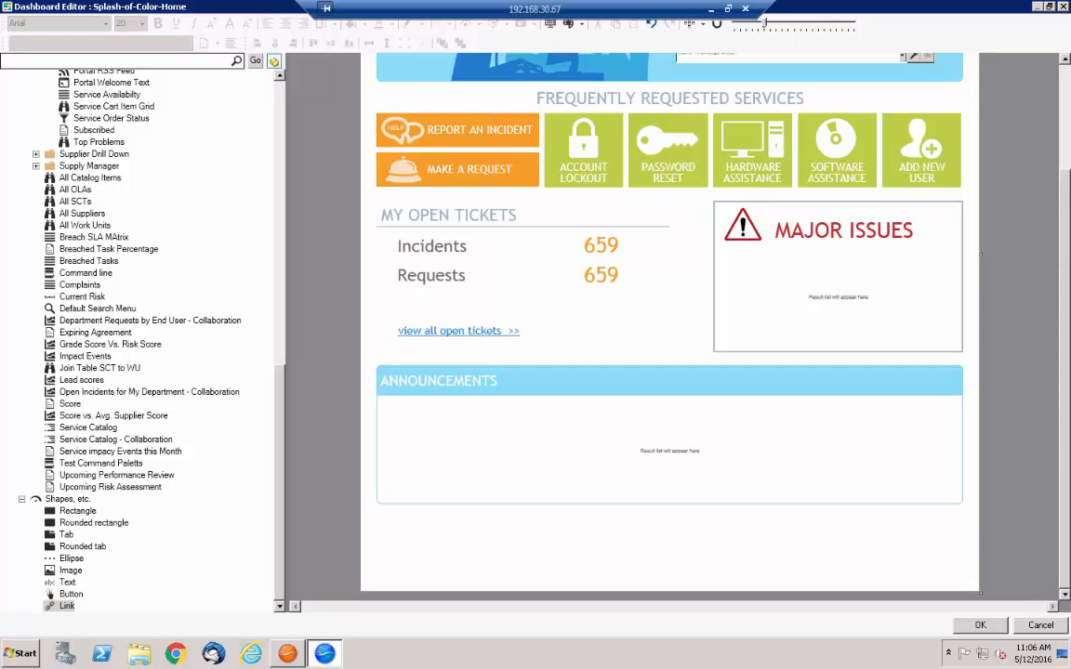
- Examine the widget properties of the MAJOR ISSUES result list, including its business object and search criteria, and close them without changes
{"action": "left_click", "coordinate": [787, 309]}
{"action": "right_click", "coordinate": [771, 294]}
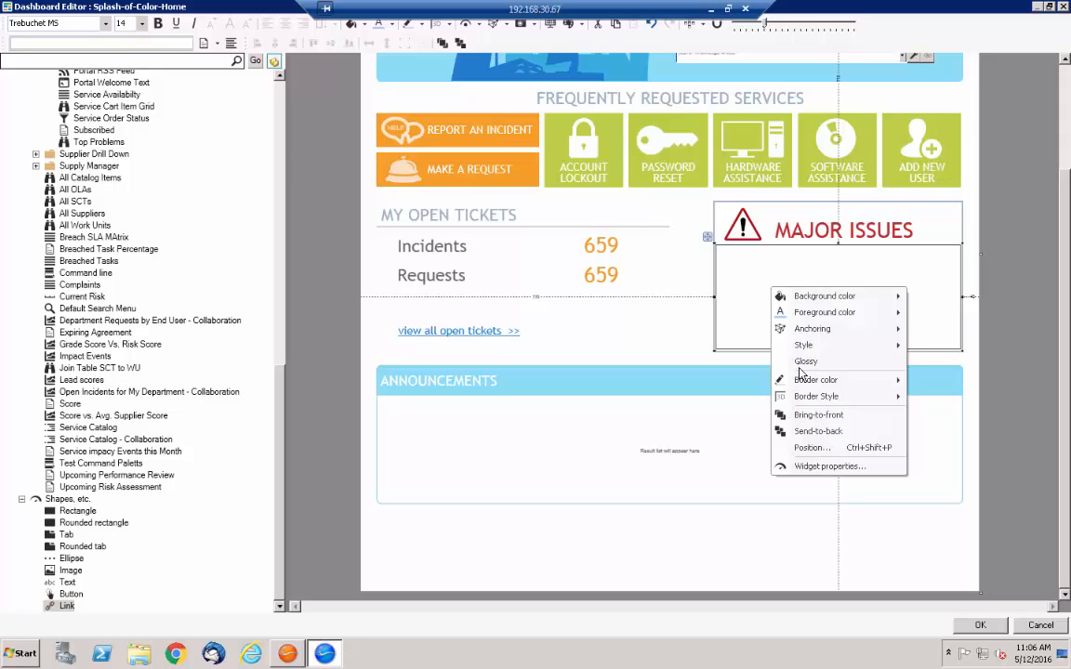
{"action": "left_click", "coordinate": [815, 464]}
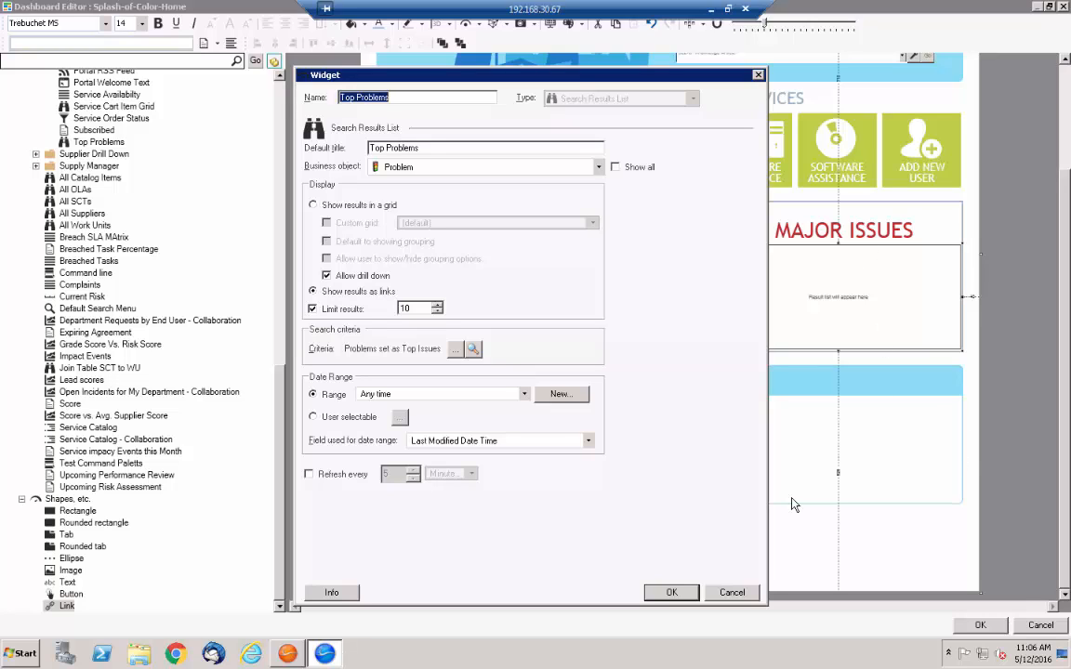
{"action": "left_click", "coordinate": [731, 593]}
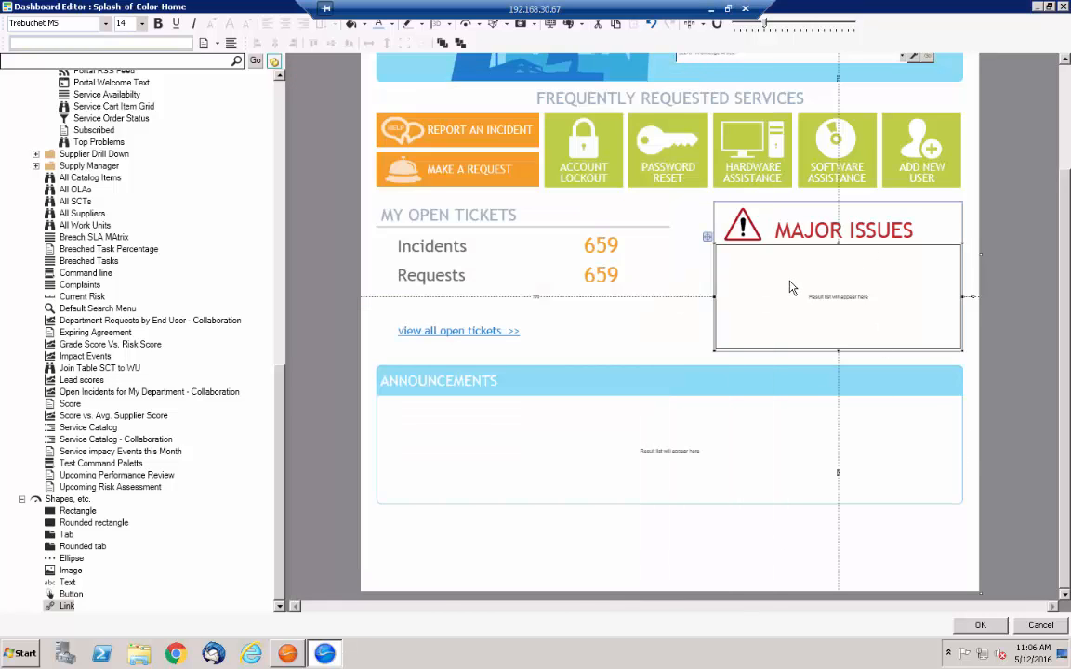
- Examine the widget properties of the ANNOUNCEMENTS result list and close them without changes
{"action": "left_click", "coordinate": [426, 449]}
{"action": "right_click", "coordinate": [426, 449]}
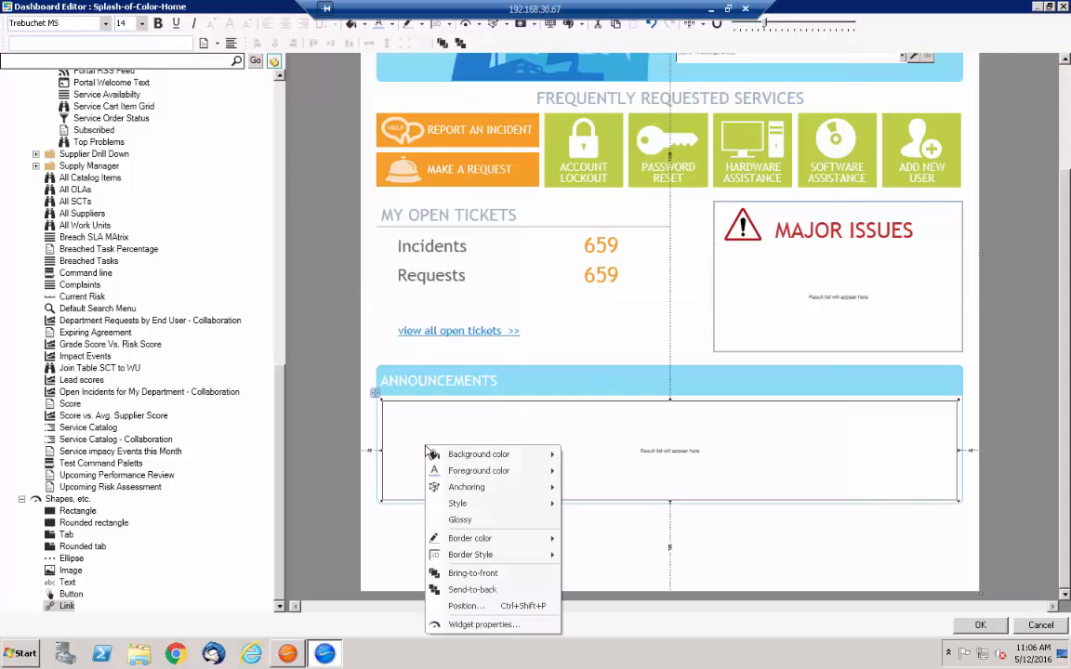
{"action": "left_click", "coordinate": [485, 625]}
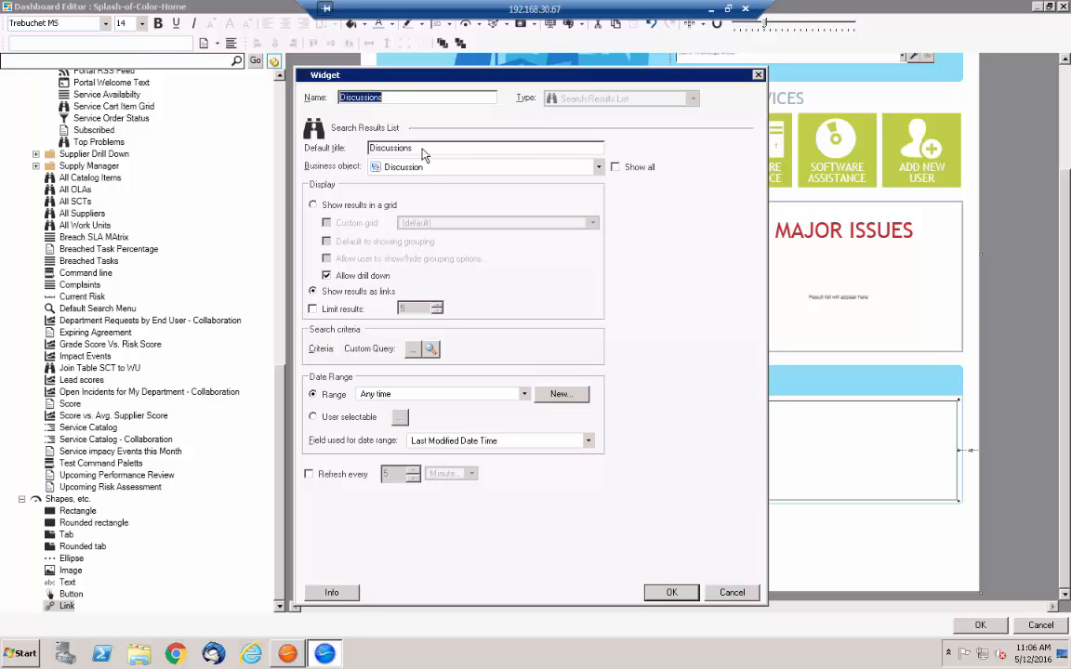
{"action": "left_click", "coordinate": [732, 593]}
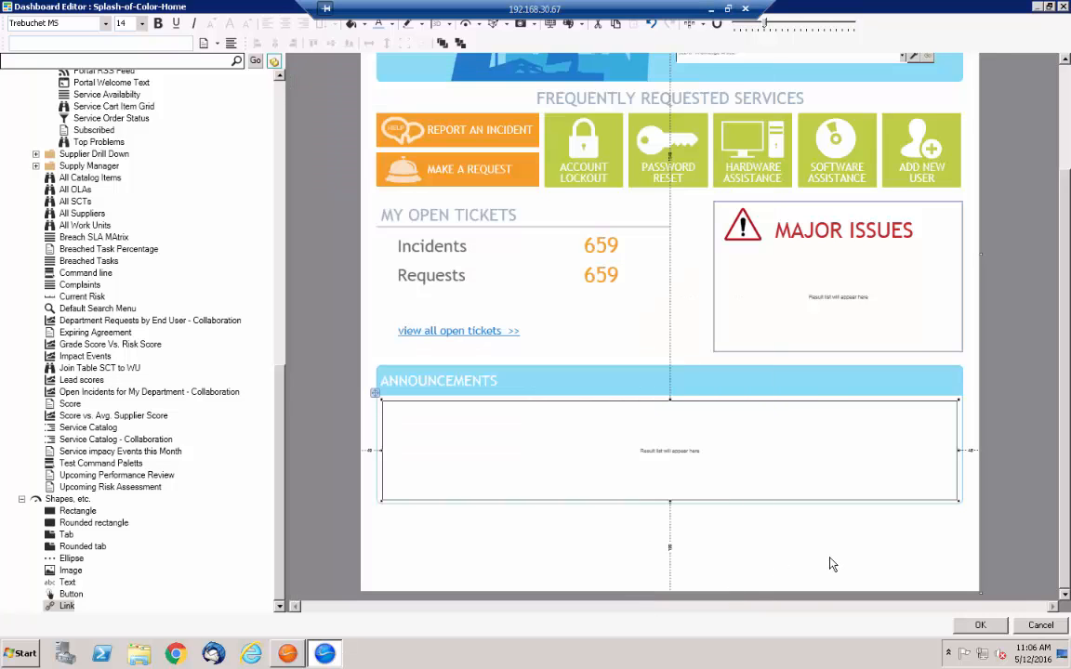
- Change the ANNOUNCEMENTS heading text to MY OPEN TICKET
{"action": "left_click", "coordinate": [438, 387]}
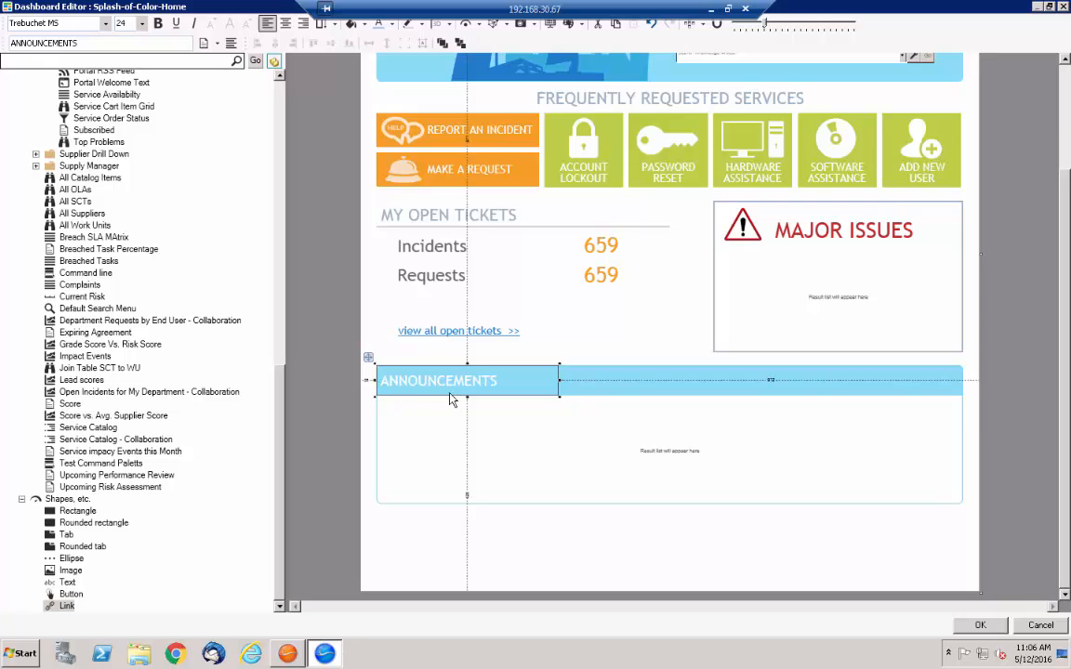
{"action": "left_click_drag", "start_coordinate": [83, 42], "coordinate": [2, 42]}
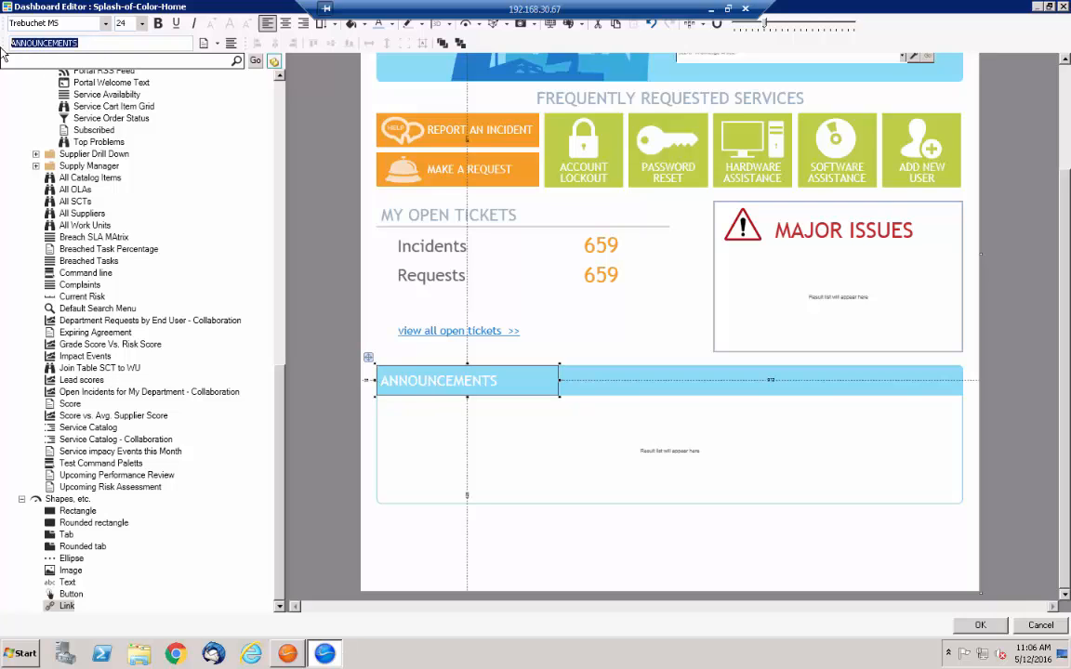
{"action": "type", "text": "MY O"}
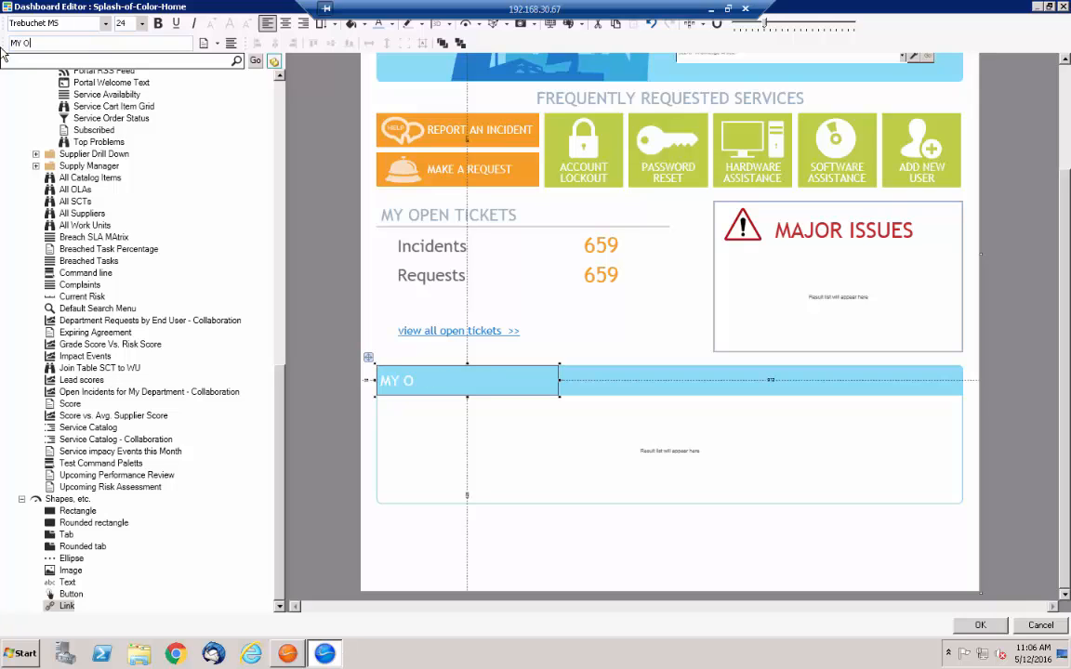
{"action": "type", "text": "PEN TICKET"}
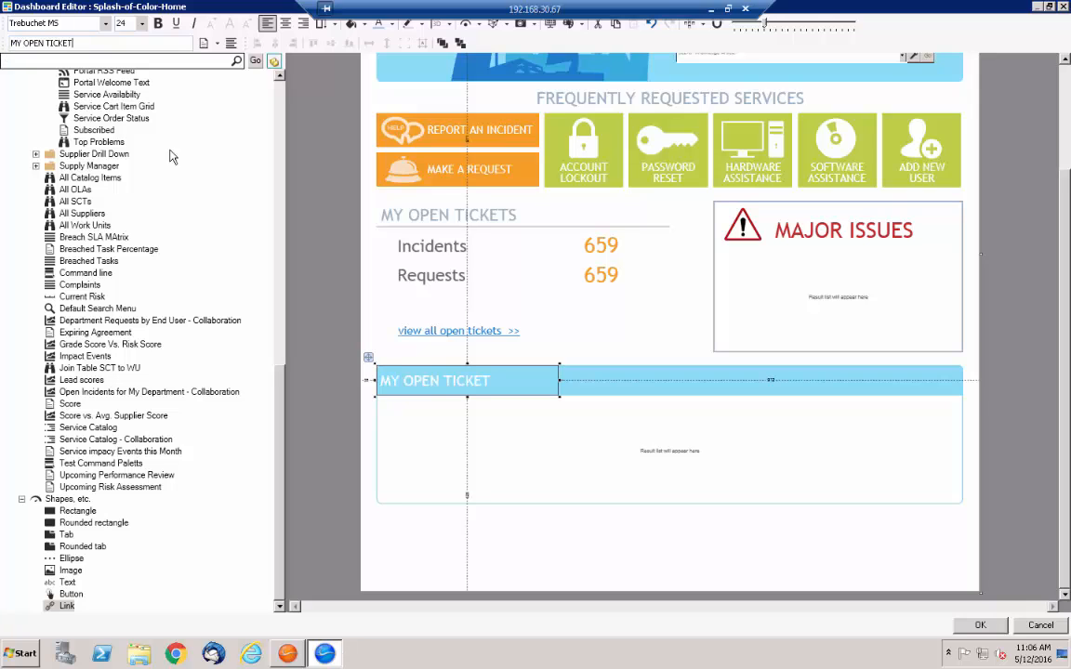
- Replace the Discussions list under the MY OPEN TICKET heading with the Self Service widget My Open Incidents and Requests, sized to fill the box
{"action": "left_click", "coordinate": [581, 454]}
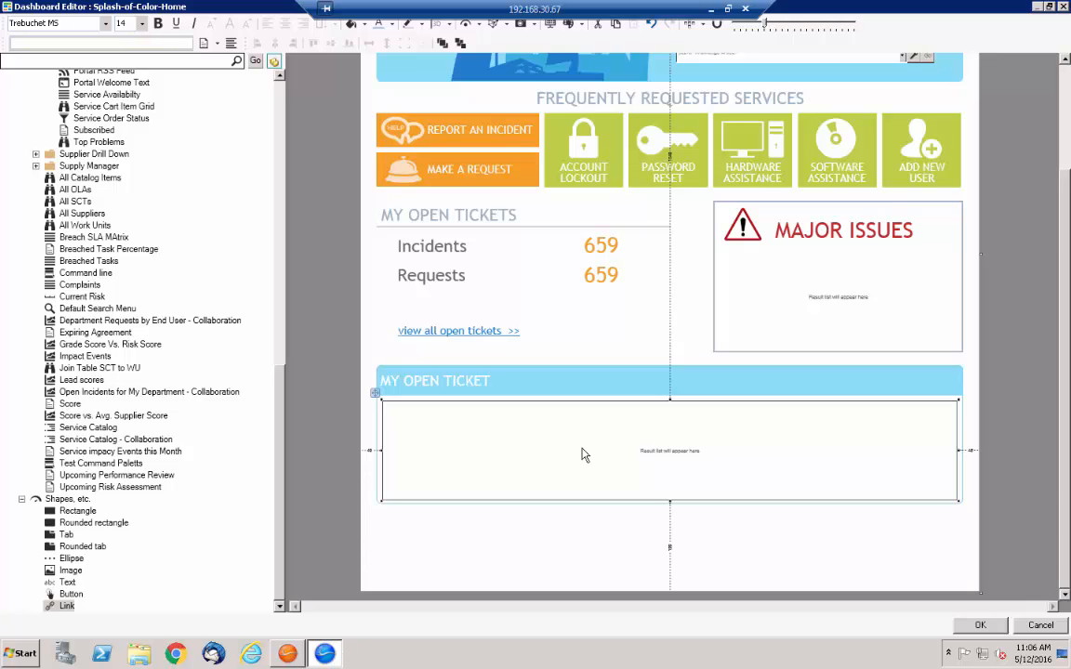
{"action": "key", "text": "Delete"}
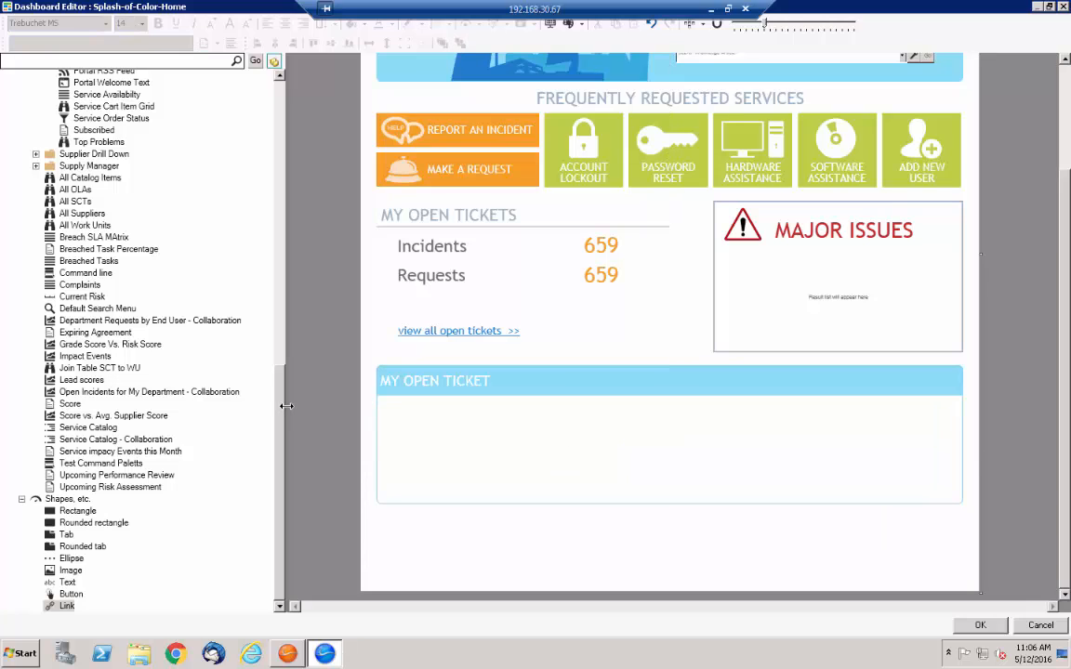
{"action": "left_click_drag", "start_coordinate": [280, 409], "coordinate": [247, 149]}
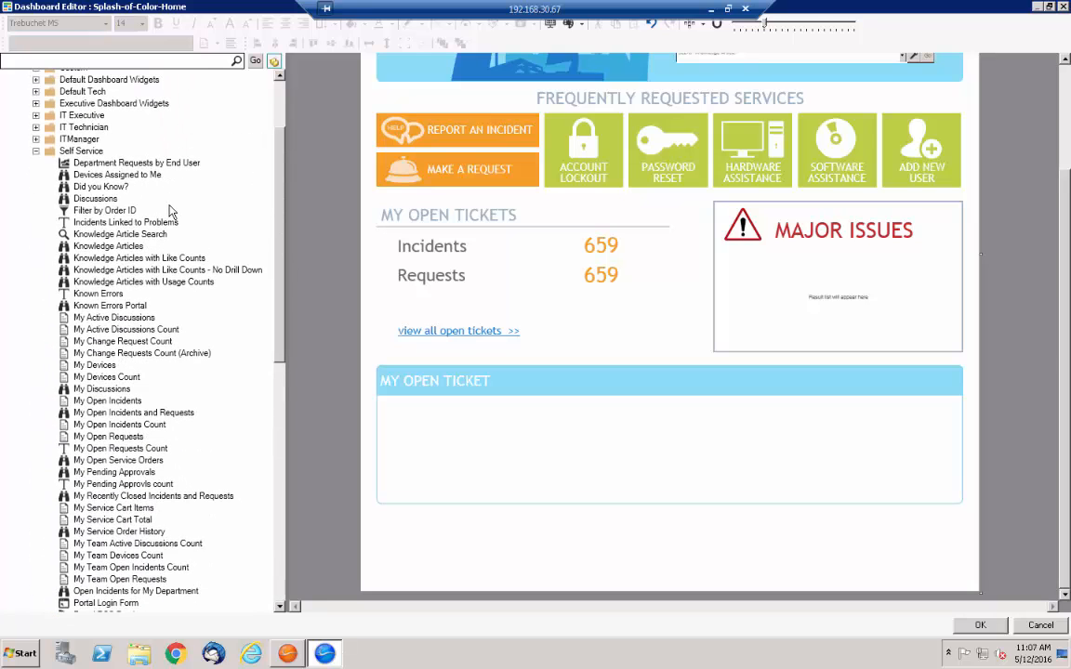
{"action": "left_click", "coordinate": [90, 284]}
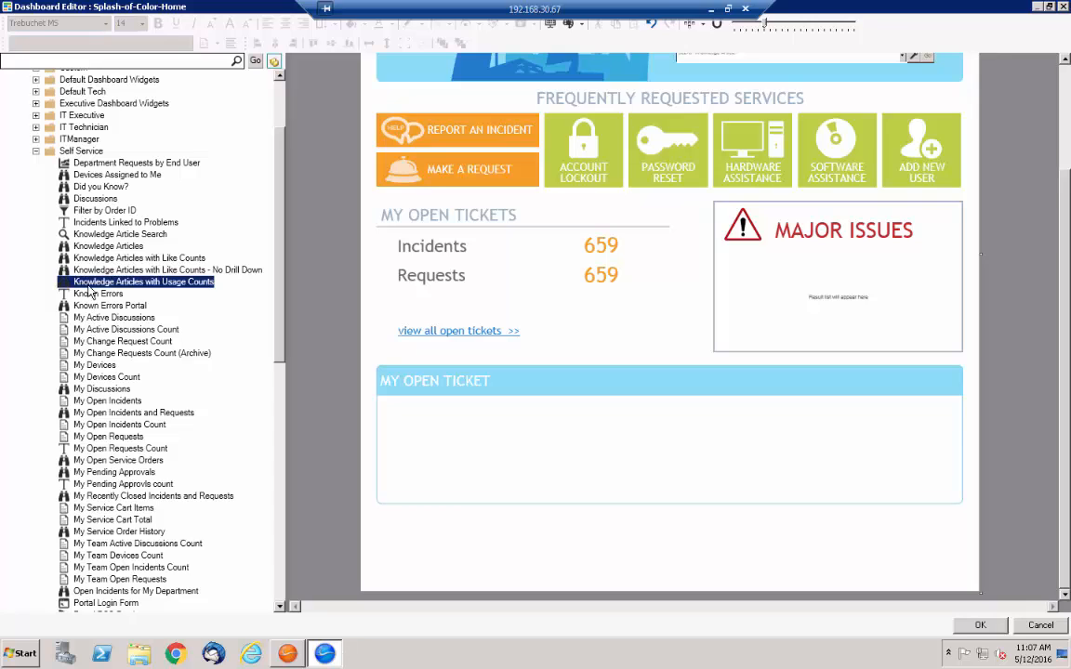
{"action": "left_click", "coordinate": [89, 414]}
{"action": "left_click_drag", "start_coordinate": [89, 419], "coordinate": [380, 403]}
{"action": "left_click_drag", "start_coordinate": [523, 448], "coordinate": [960, 449]}
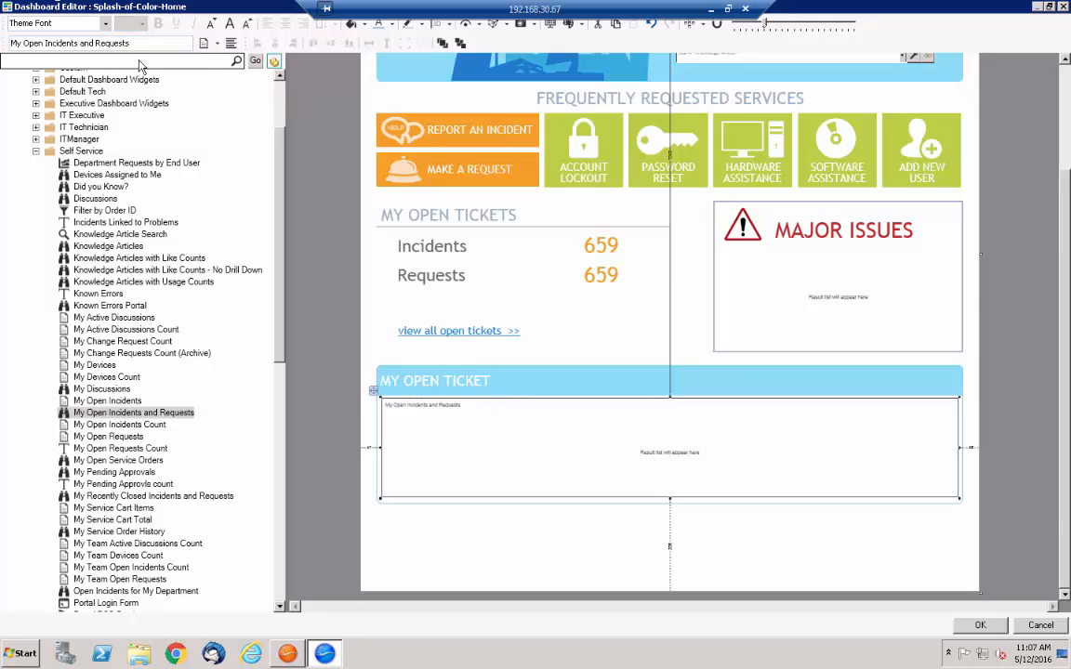
- Remove the title text from the My Open Incidents and Requests widget and check the heading's text formatting
{"action": "left_click_drag", "start_coordinate": [137, 44], "coordinate": [2, 28]}
{"action": "key", "text": "BackSpace"}
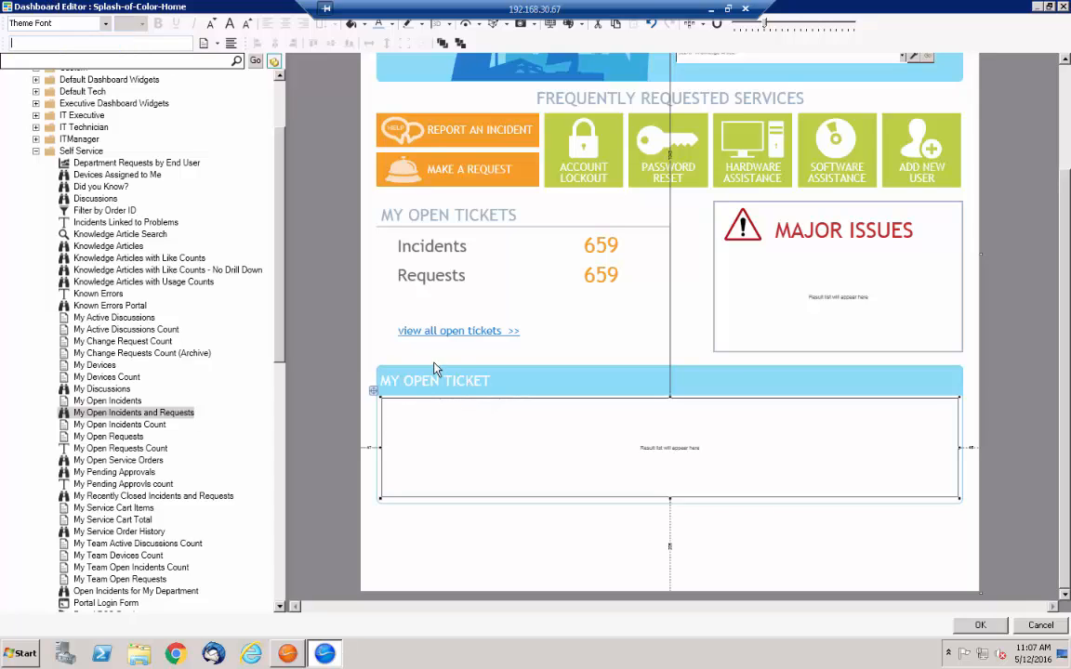
{"action": "left_click", "coordinate": [439, 387]}
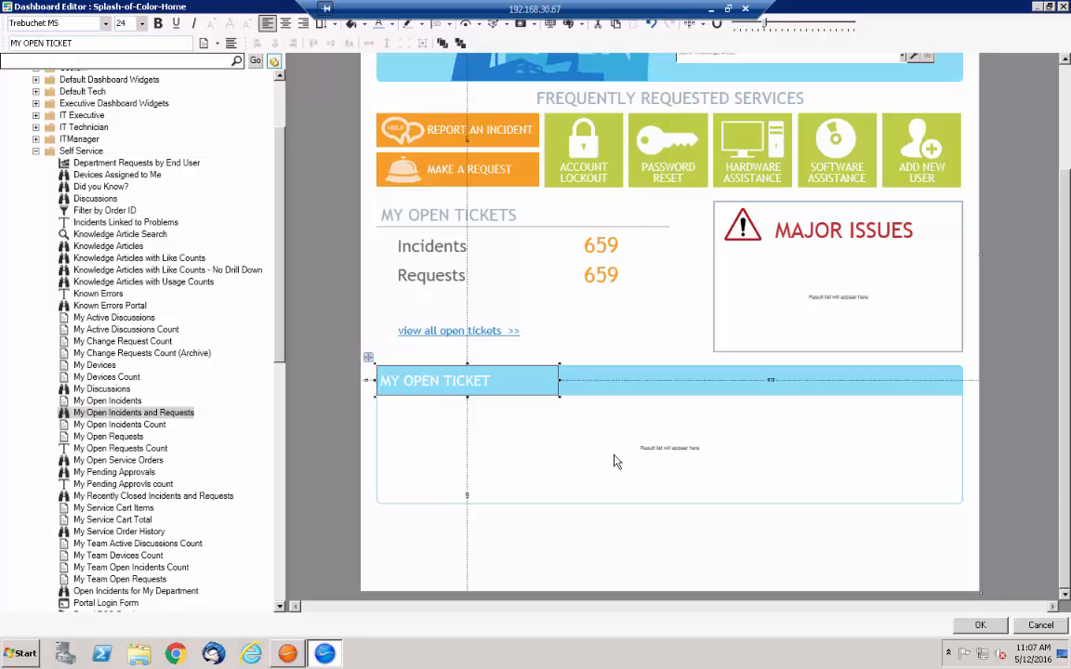
- Format the My Open Incidents and Requests list in Arial at size 14 with light blue text
{"action": "left_click", "coordinate": [585, 444]}
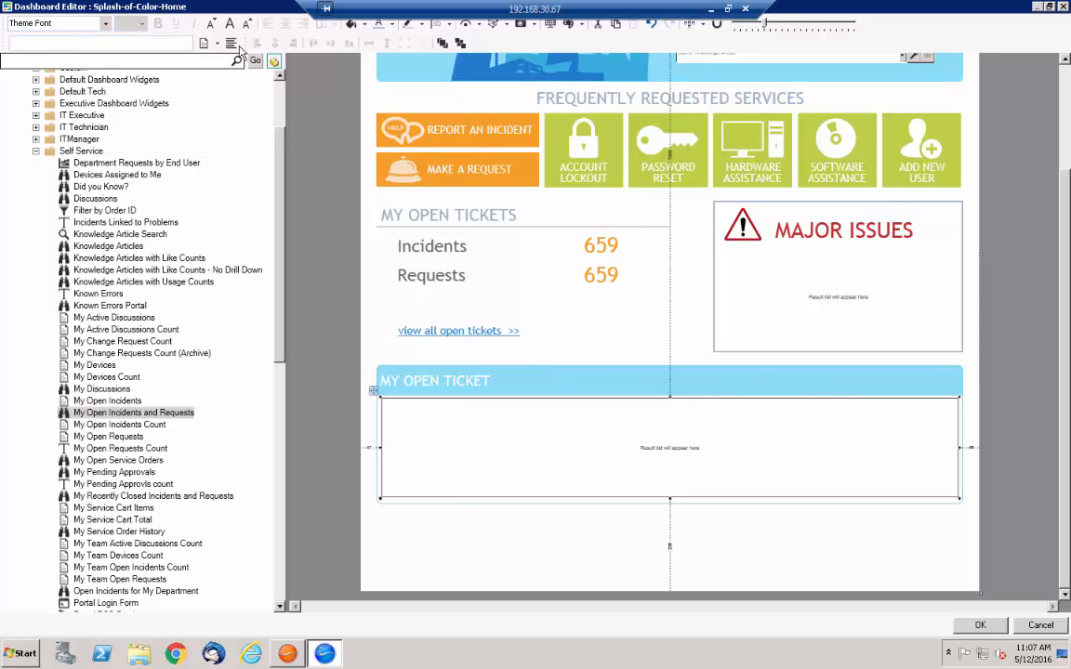
{"action": "left_click", "coordinate": [106, 24]}
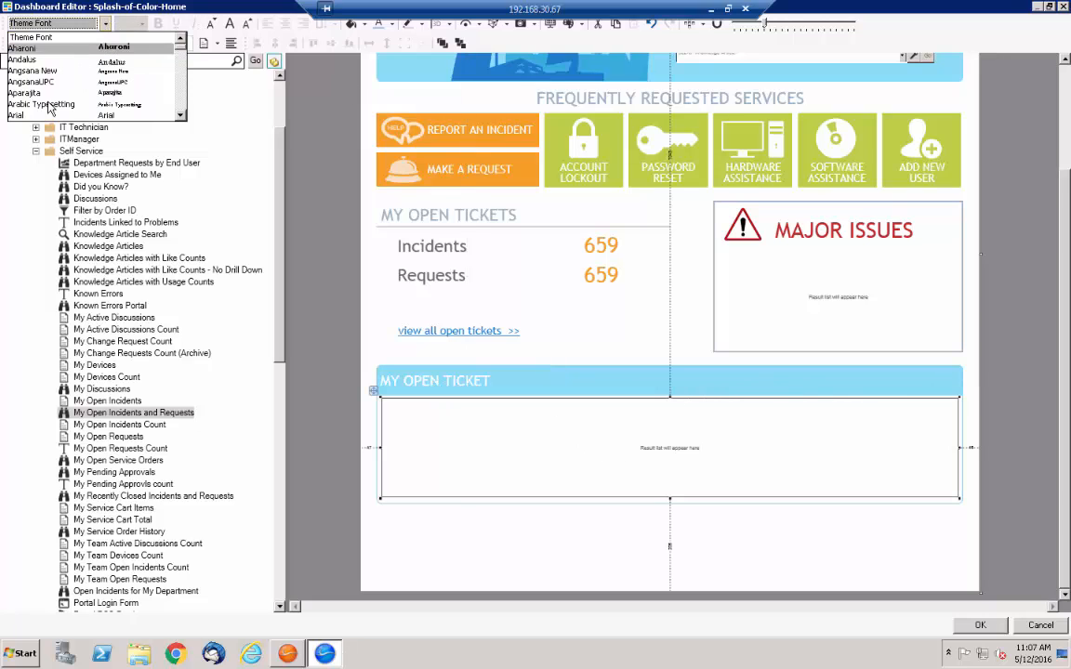
{"action": "left_click", "coordinate": [43, 114]}
{"action": "left_click", "coordinate": [142, 24]}
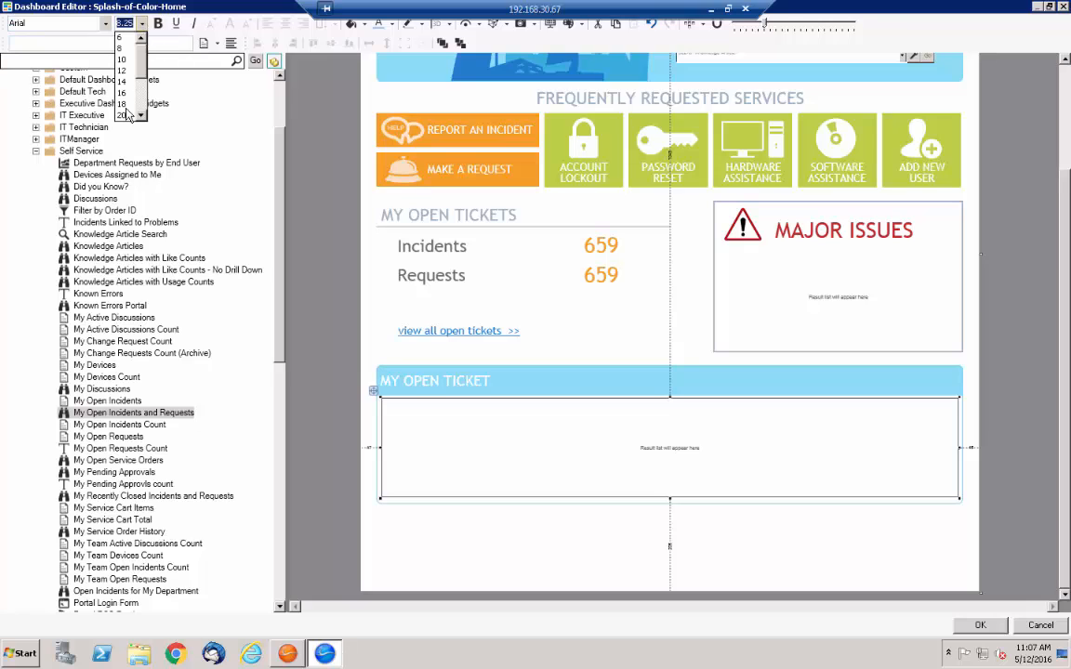
{"action": "left_click", "coordinate": [126, 90]}
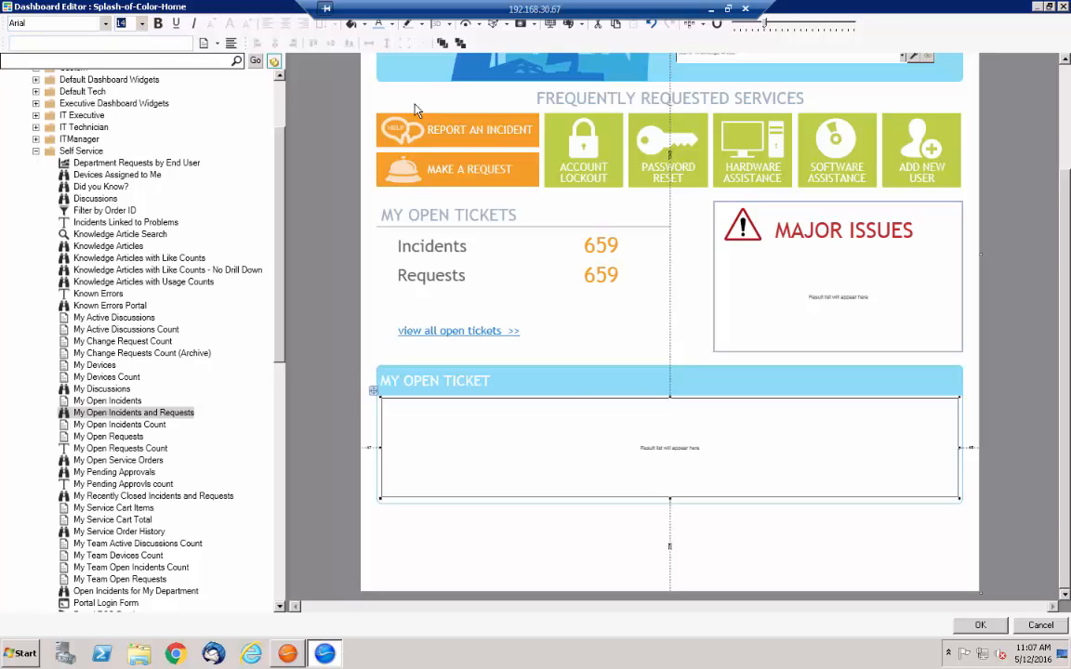
{"action": "left_click", "coordinate": [379, 24]}
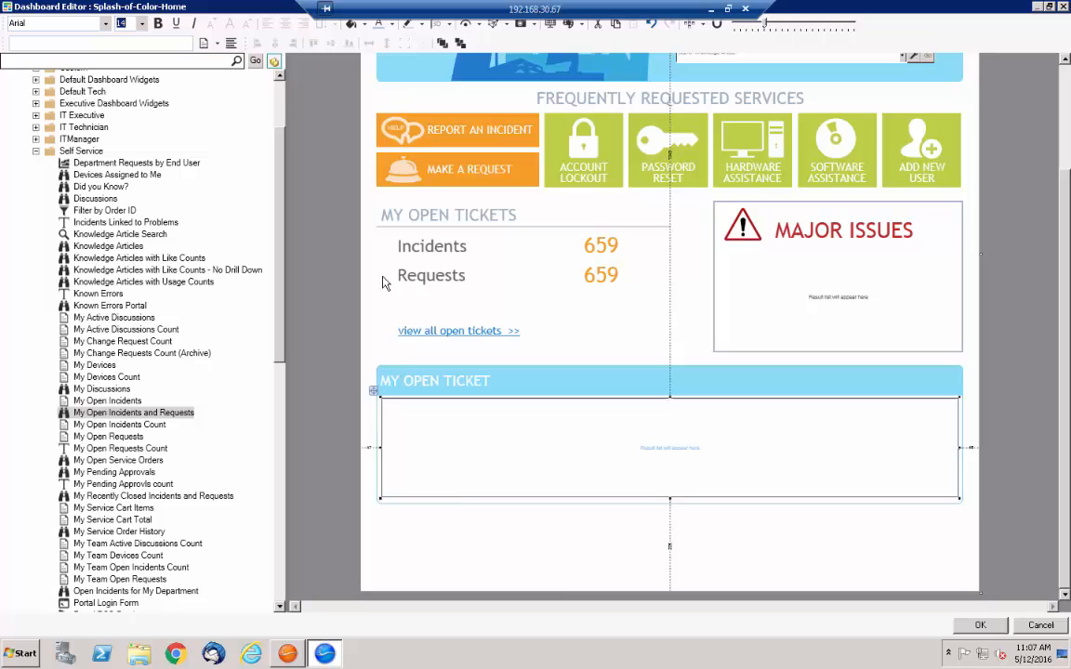
{"action": "left_click", "coordinate": [531, 524]}
{"action": "left_click", "coordinate": [503, 463]}
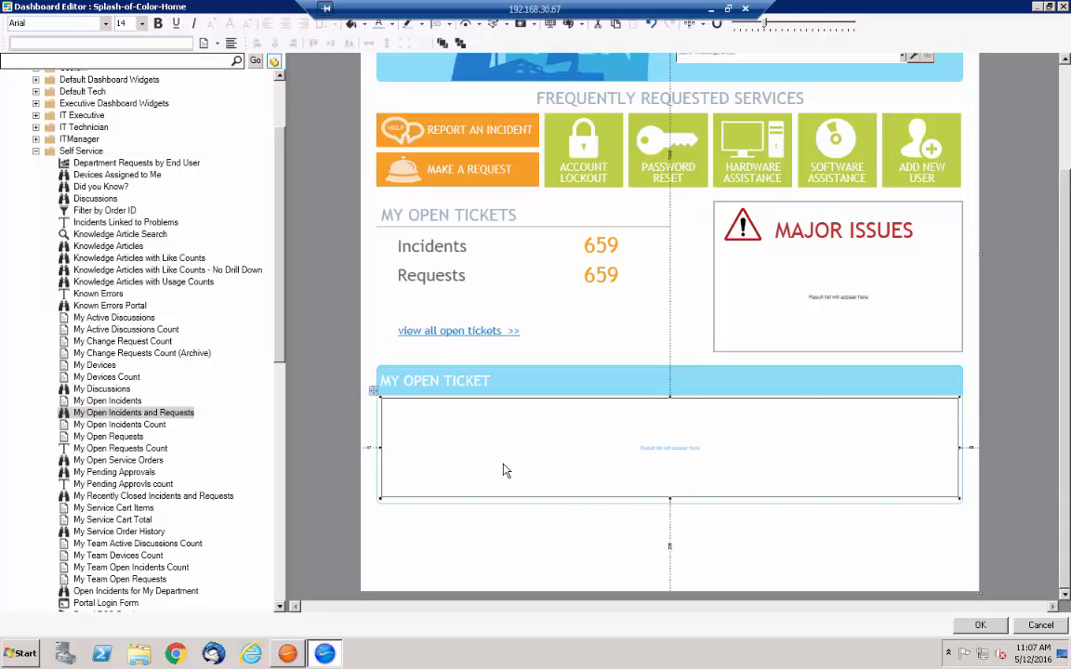
- Correct the heading above the ticket list to MY OPEN TICKETS
{"action": "left_click", "coordinate": [480, 389]}
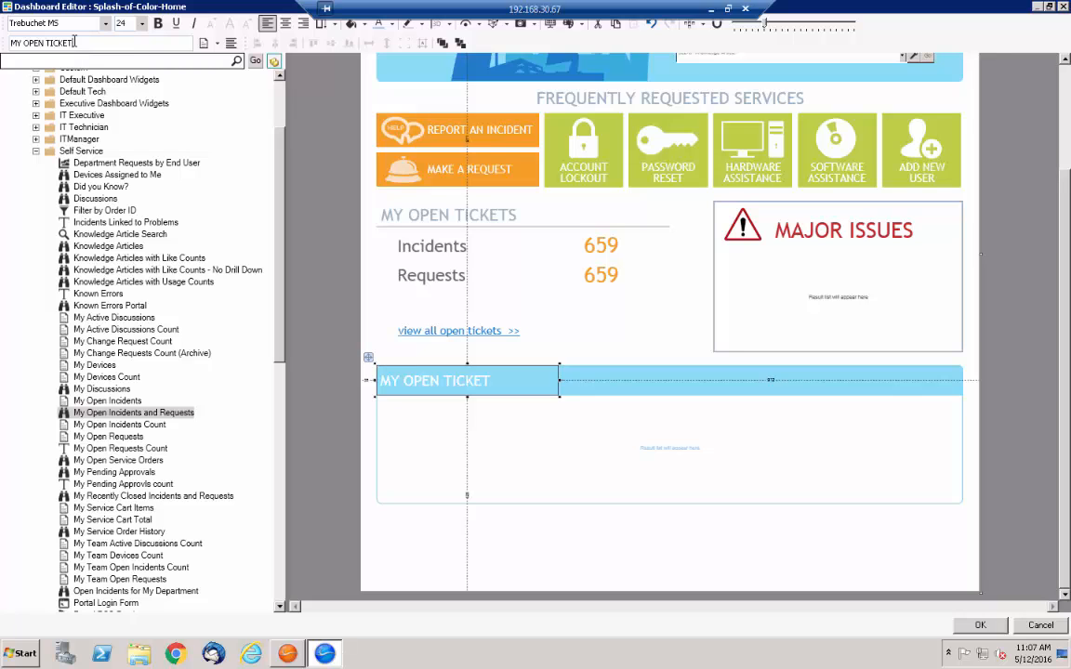
{"action": "type", "text": "S"}
{"action": "left_click", "coordinate": [558, 500]}
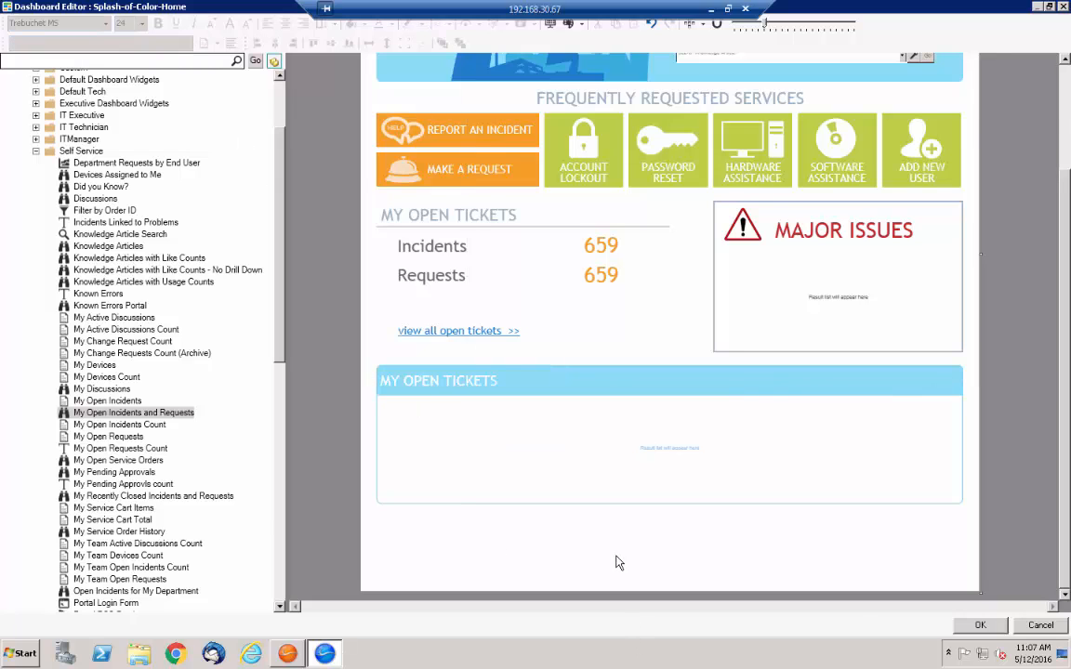
- Anchor the My Open Incidents and Requests list to the top only and save the dashboard
{"action": "left_click", "coordinate": [583, 450]}
{"action": "right_click", "coordinate": [585, 450]}
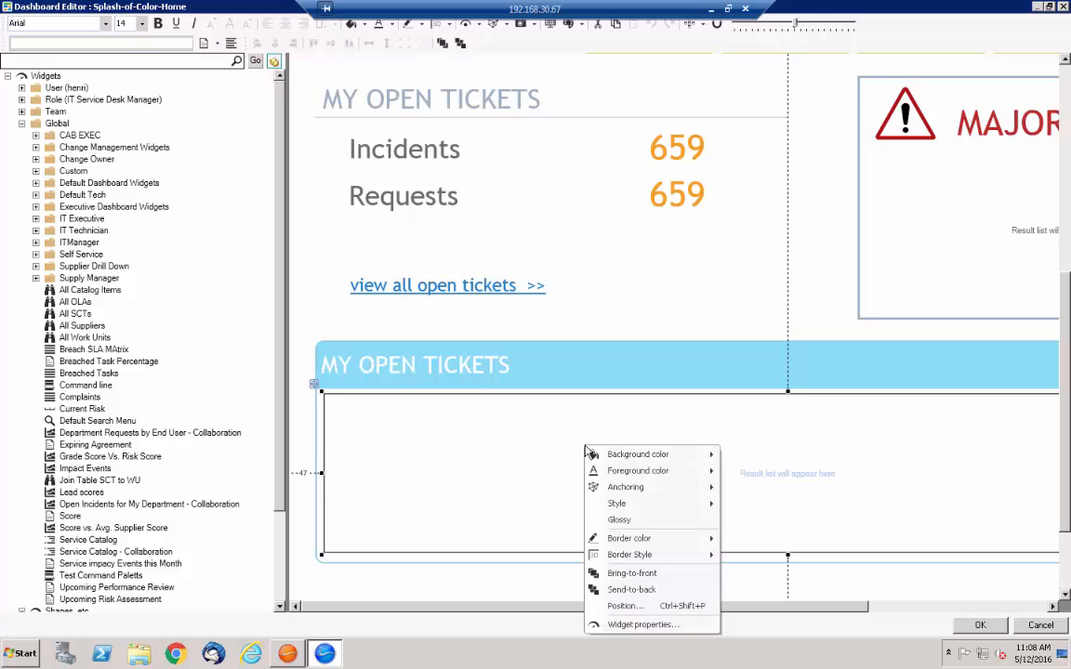
{"action": "mouse_move", "coordinate": [650, 486]}
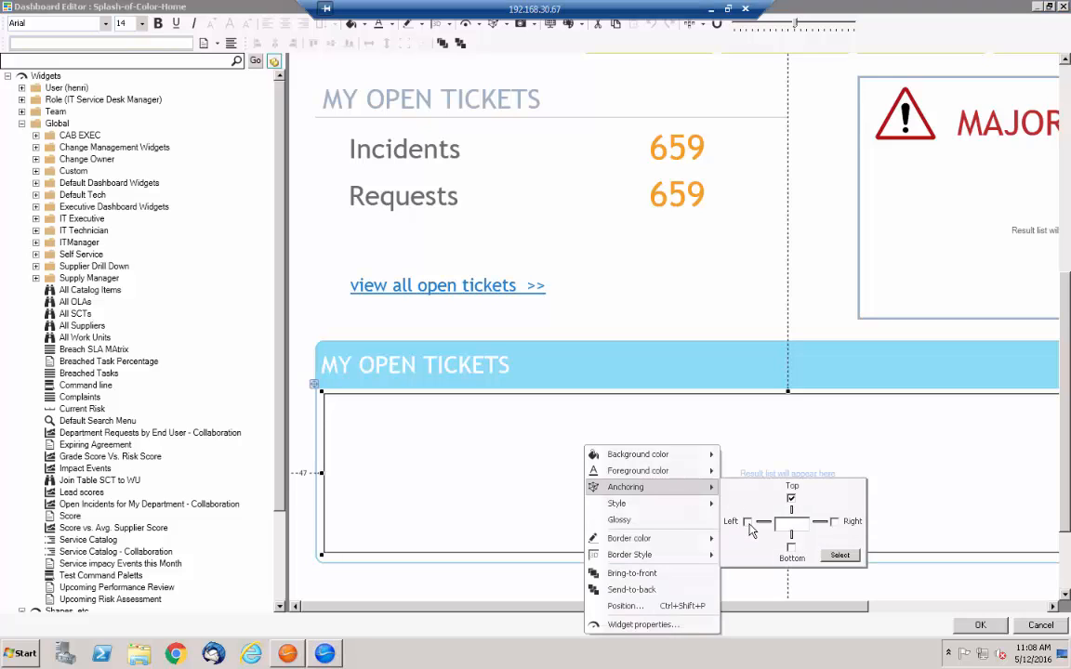
{"action": "left_click", "coordinate": [839, 555]}
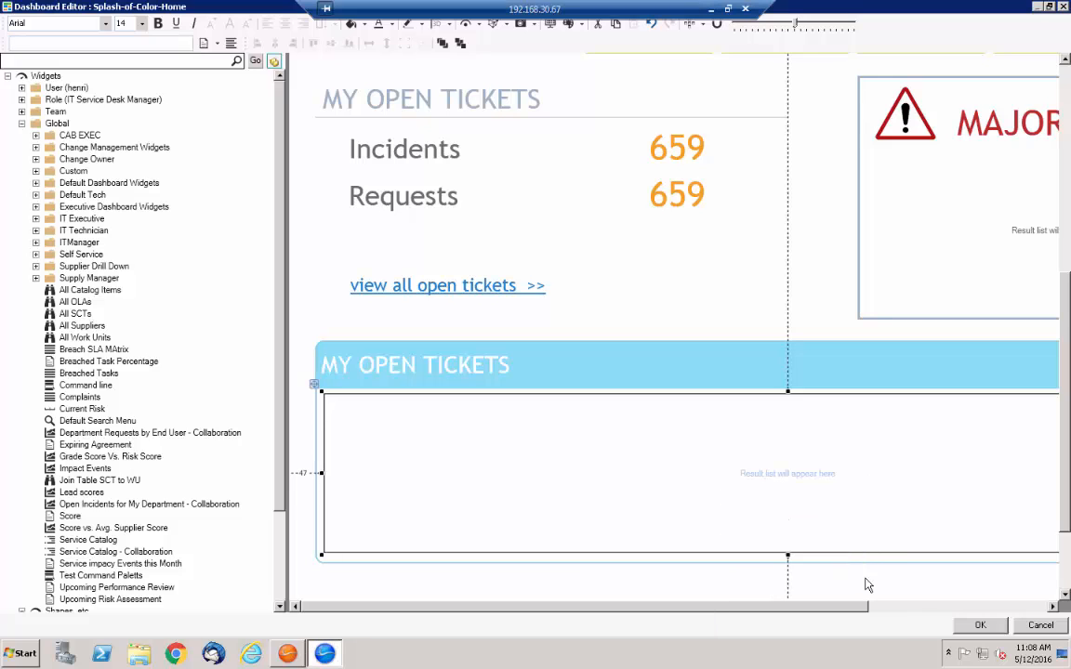
{"action": "left_click", "coordinate": [978, 629]}
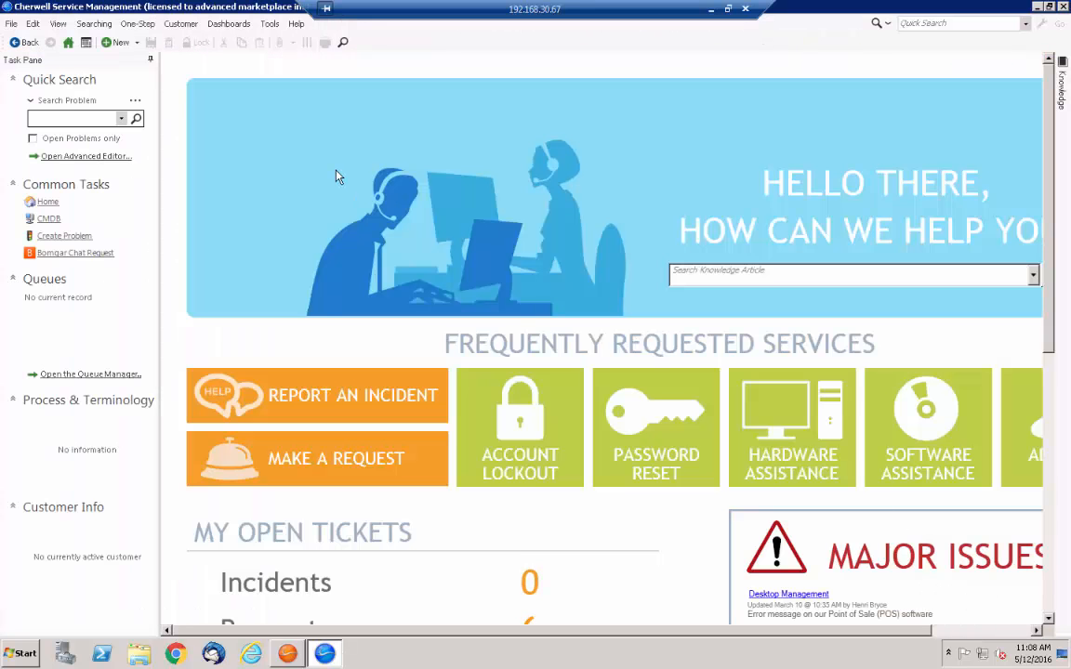
- Switch to Cherwell Service Management Administrator and open the IT portal site from the Site Manager for editing
{"action": "left_click", "coordinate": [290, 652]}
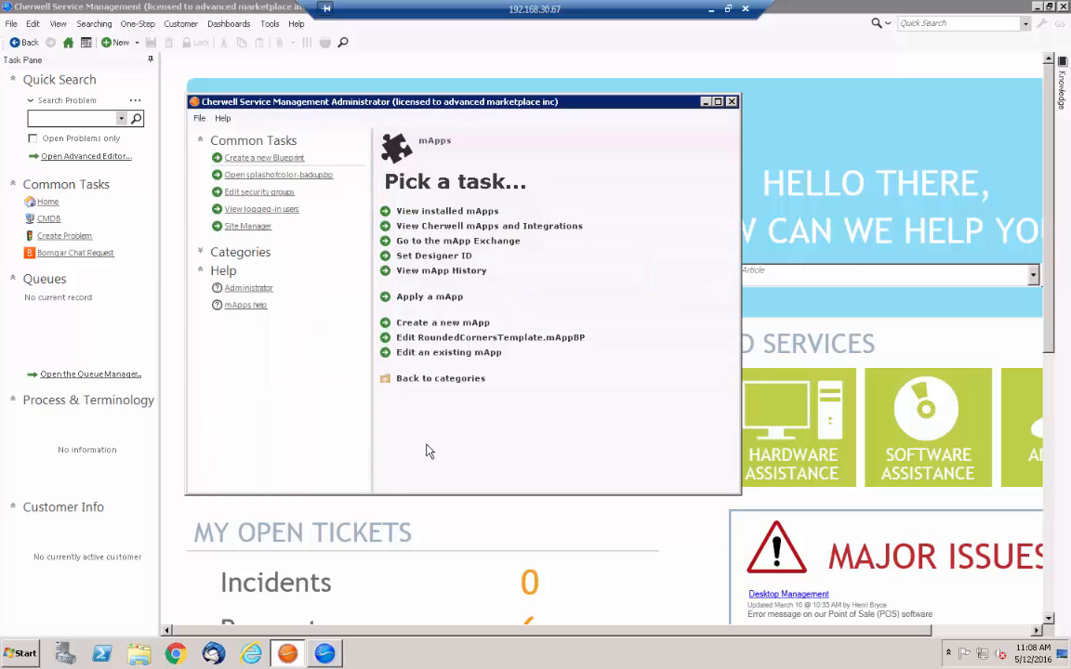
{"action": "left_click", "coordinate": [249, 226]}
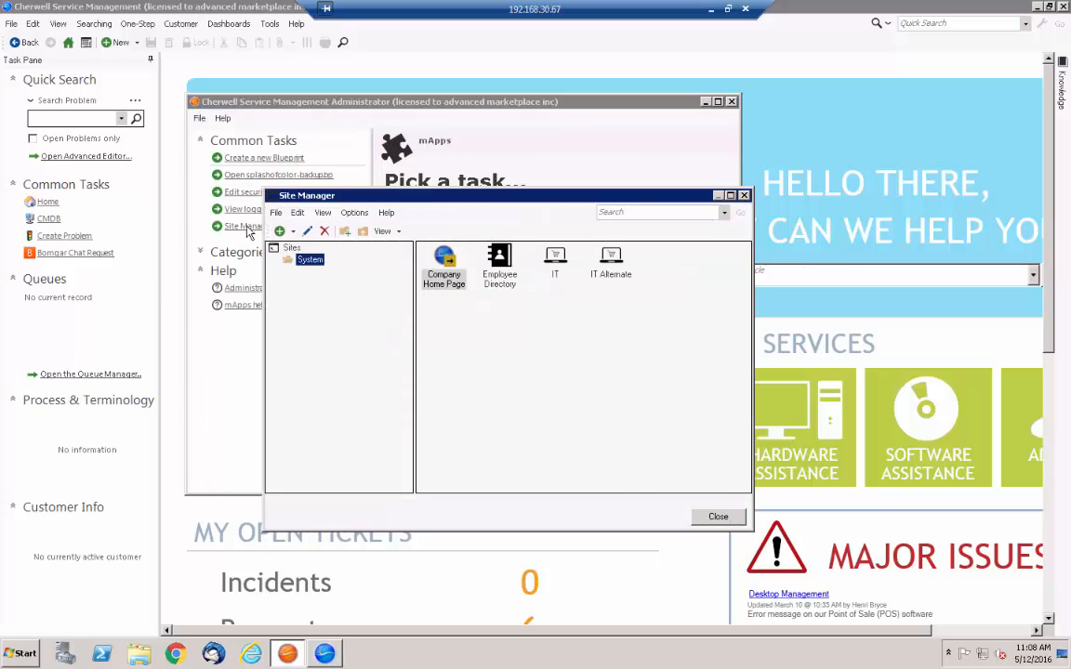
{"action": "right_click", "coordinate": [558, 265]}
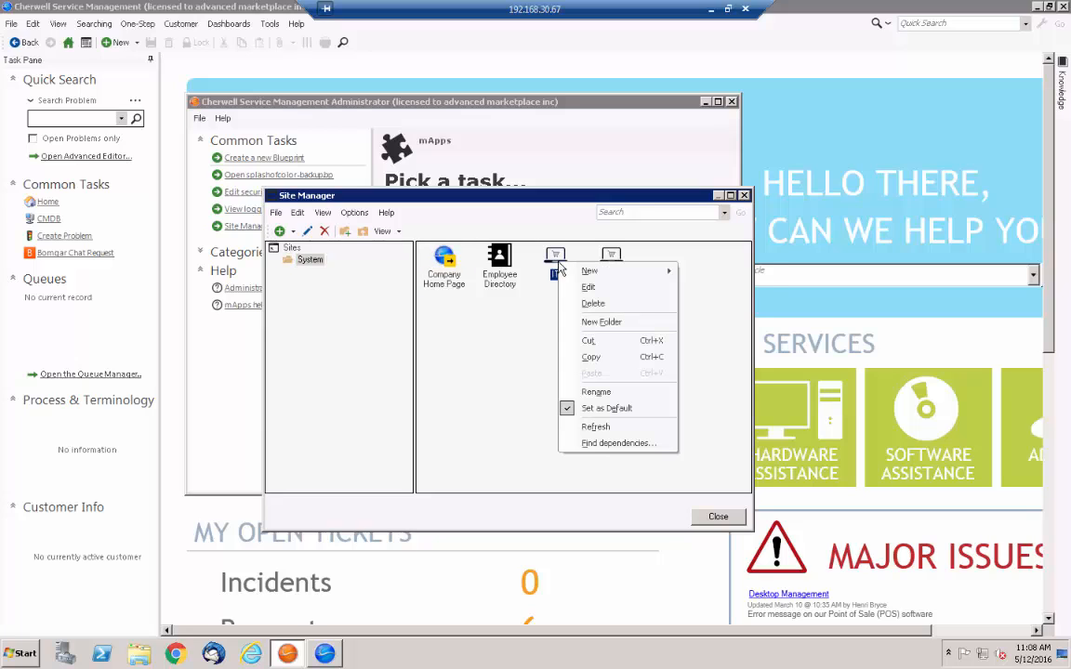
{"action": "left_click", "coordinate": [574, 290]}
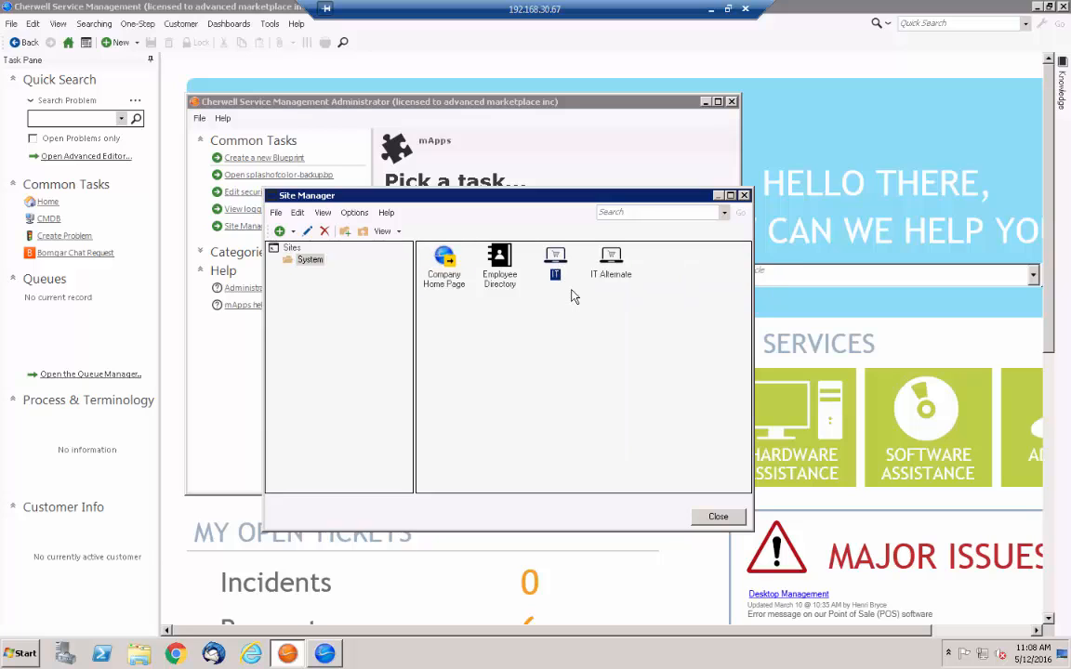
- Set the IT site's startup dashboard to Splash-of-Color-Home from the global AMP Templates folder
{"action": "left_click", "coordinate": [316, 226]}
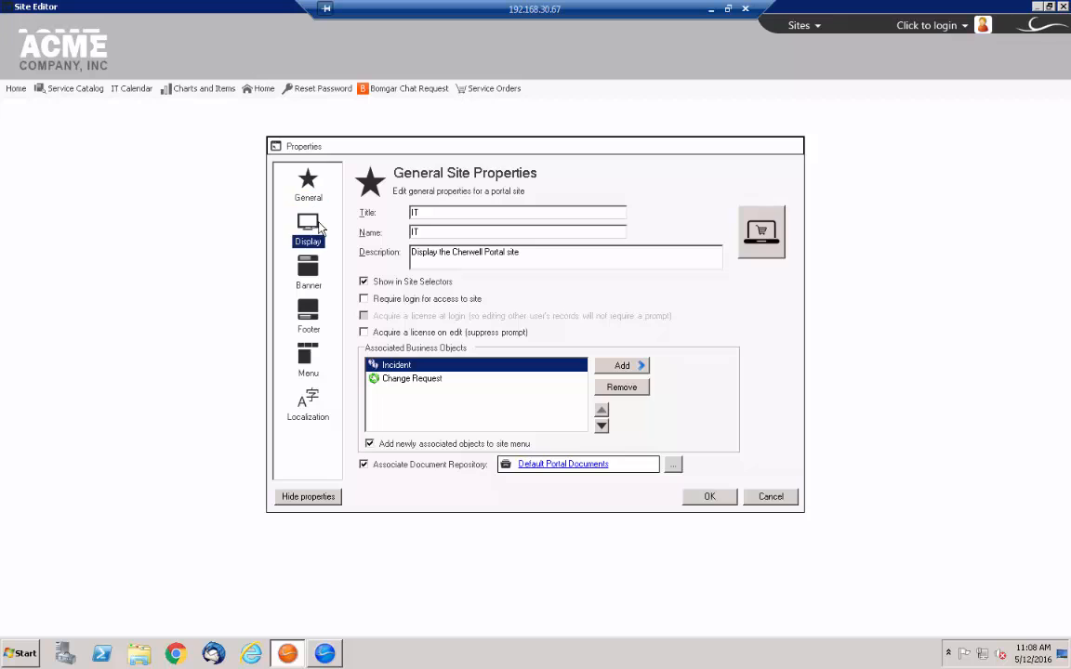
{"action": "left_click", "coordinate": [622, 312]}
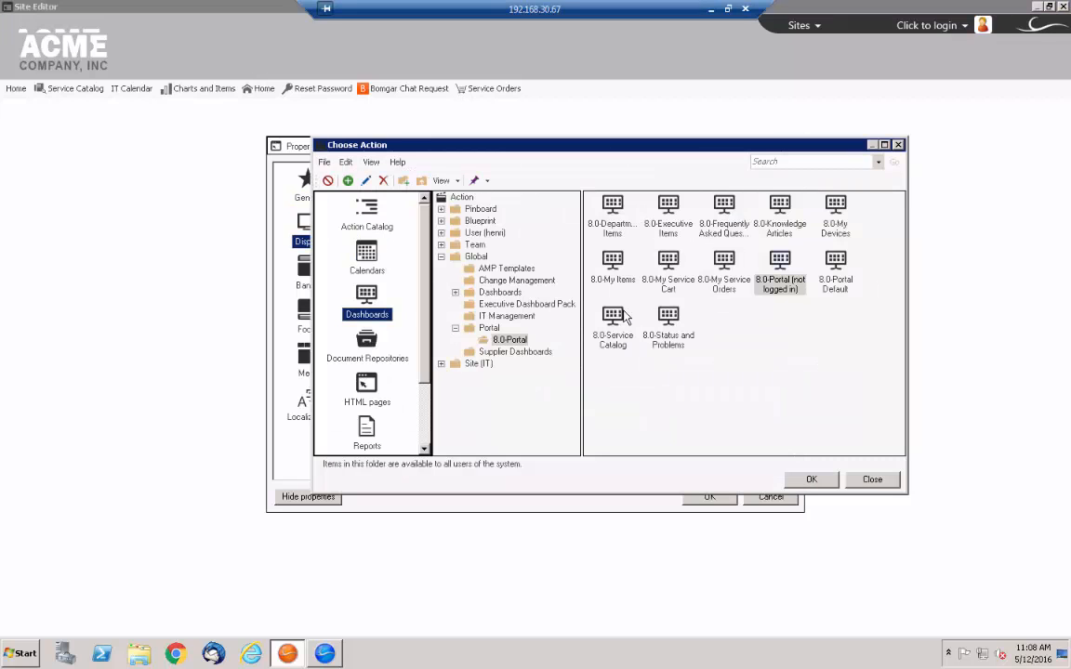
{"action": "left_click", "coordinate": [770, 368]}
{"action": "left_click", "coordinate": [497, 268]}
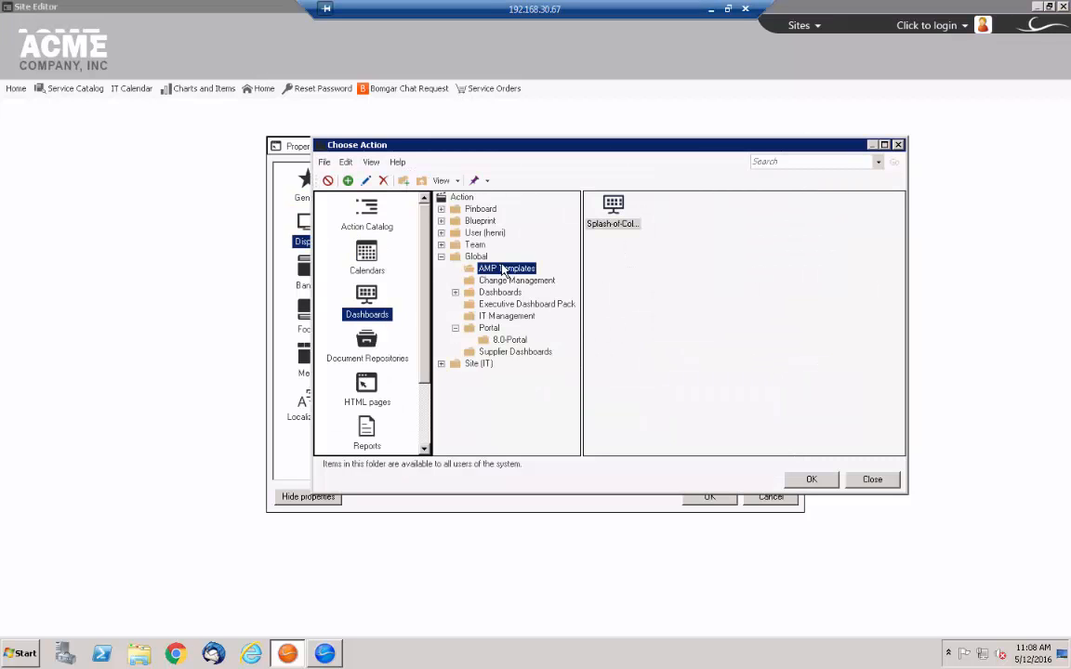
{"action": "left_click", "coordinate": [612, 213]}
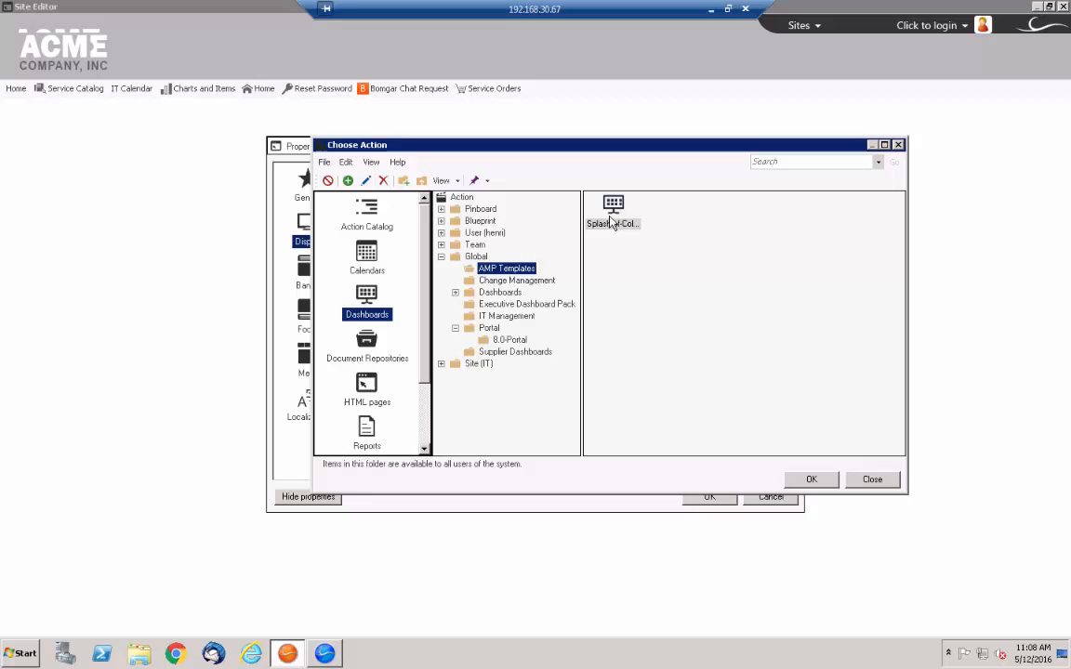
{"action": "left_click", "coordinate": [811, 481]}
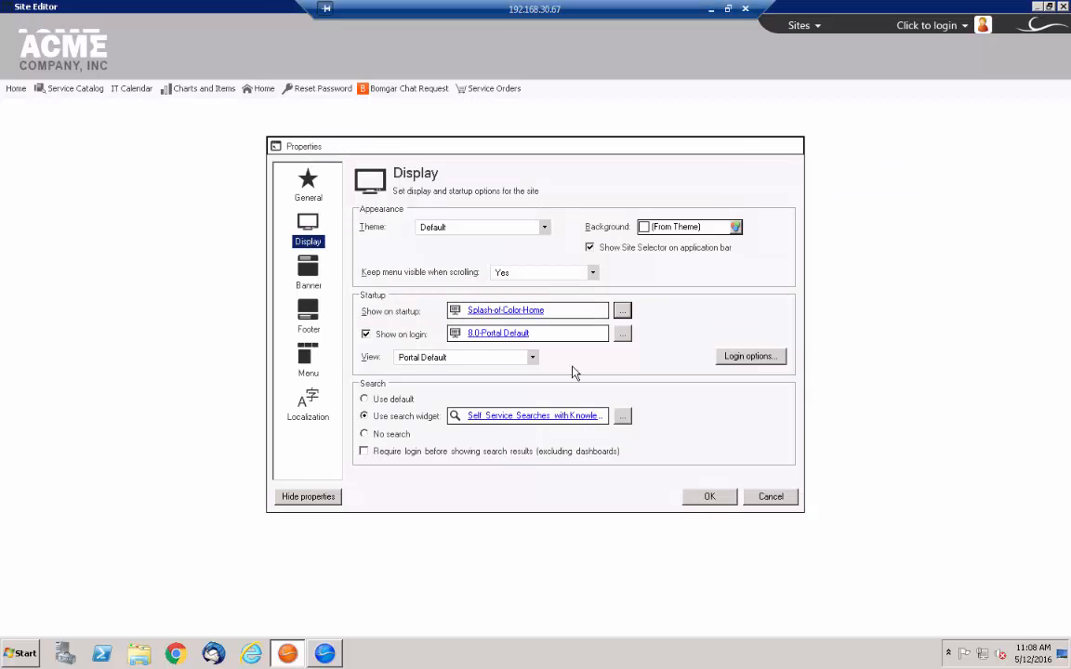
- Set the dashboard shown on login to Splash-of-Color-Home and the site theme to Default - Cupertino
{"action": "left_click", "coordinate": [623, 333]}
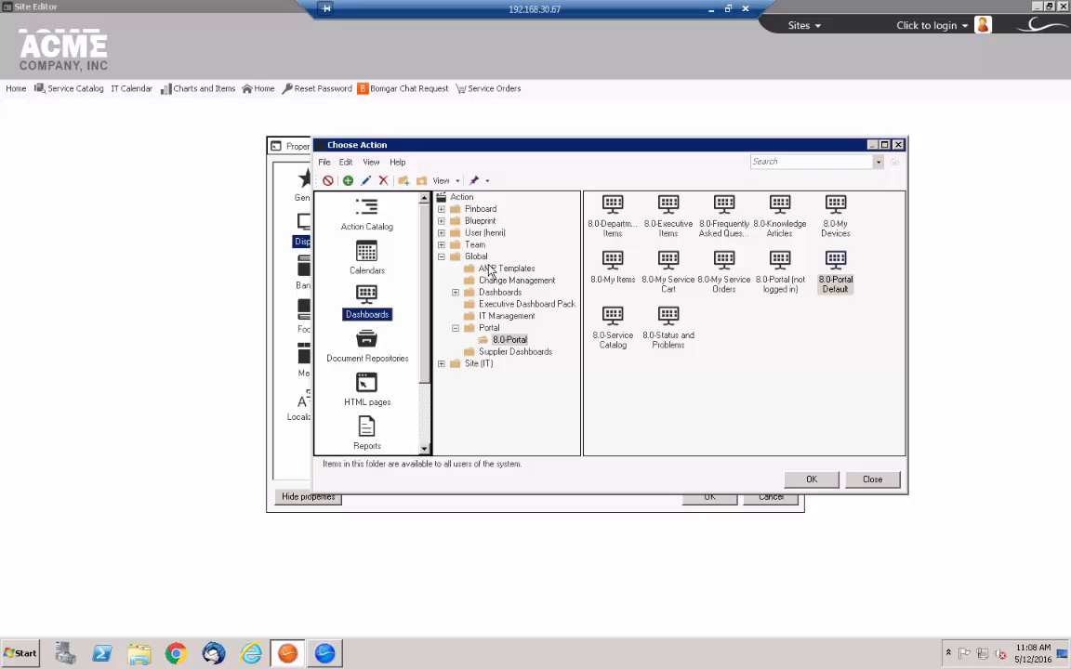
{"action": "left_click", "coordinate": [497, 269]}
{"action": "left_click", "coordinate": [614, 223]}
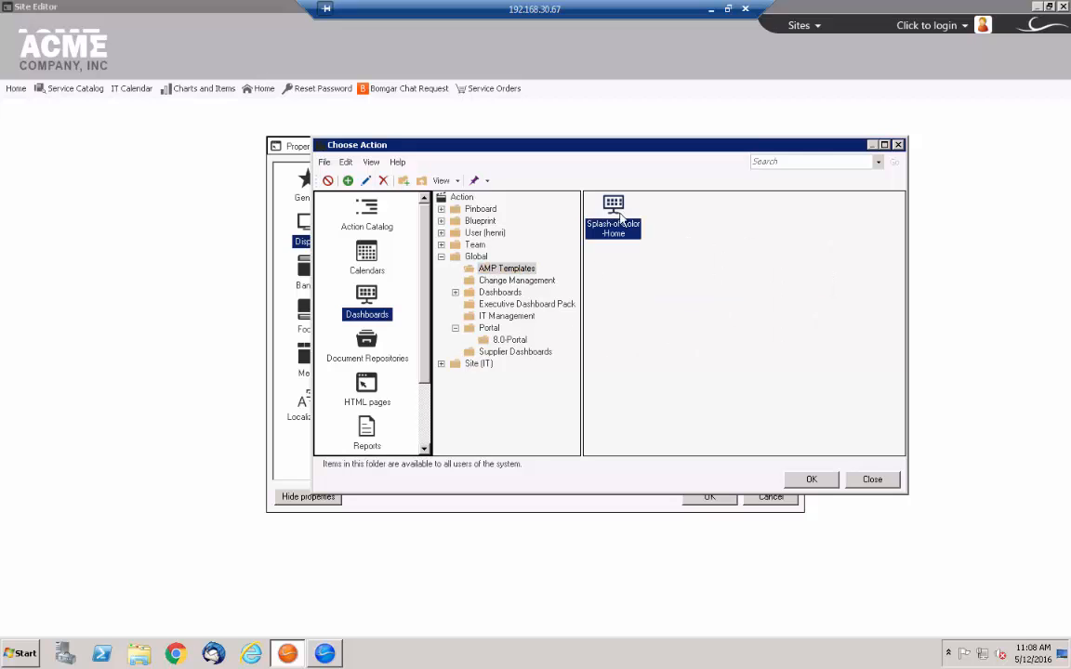
{"action": "left_click", "coordinate": [811, 480]}
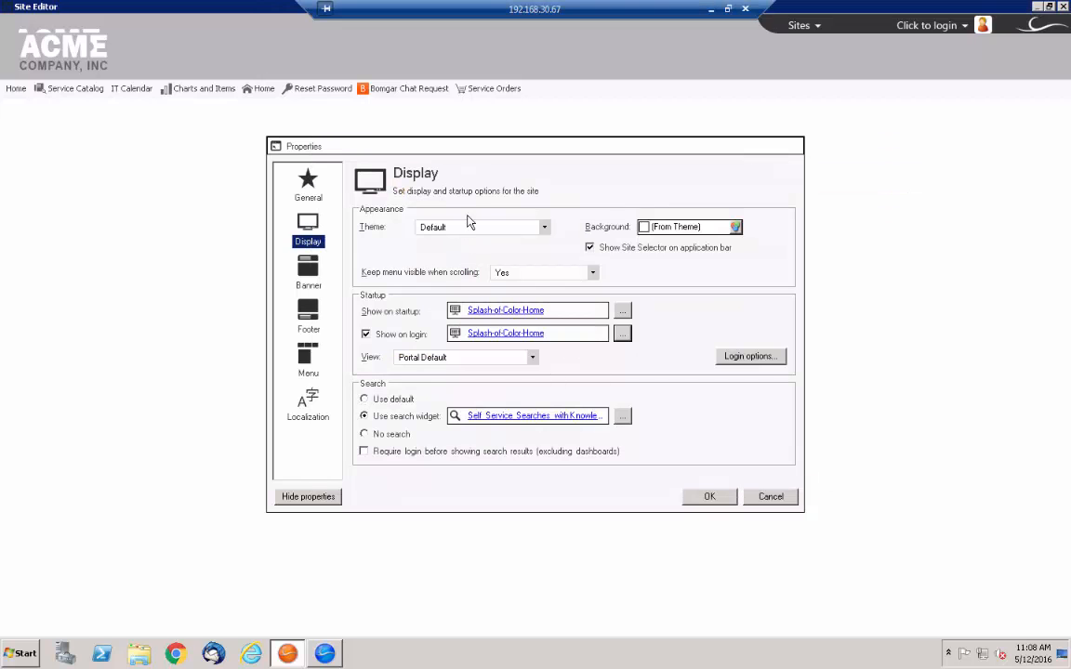
{"action": "left_click", "coordinate": [519, 228]}
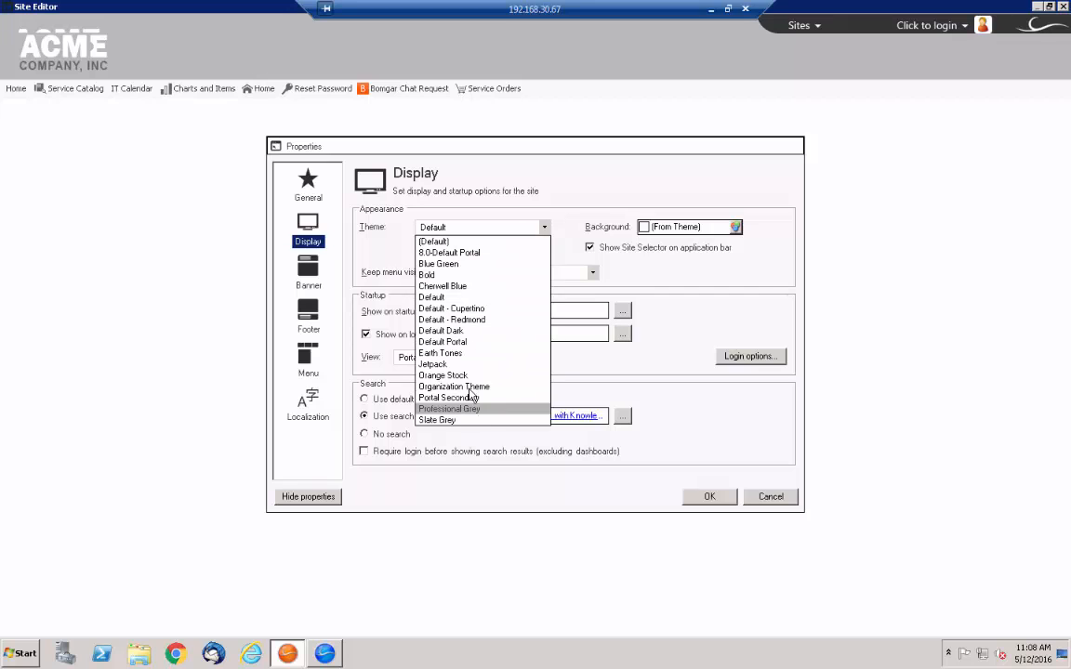
{"action": "left_click", "coordinate": [494, 309]}
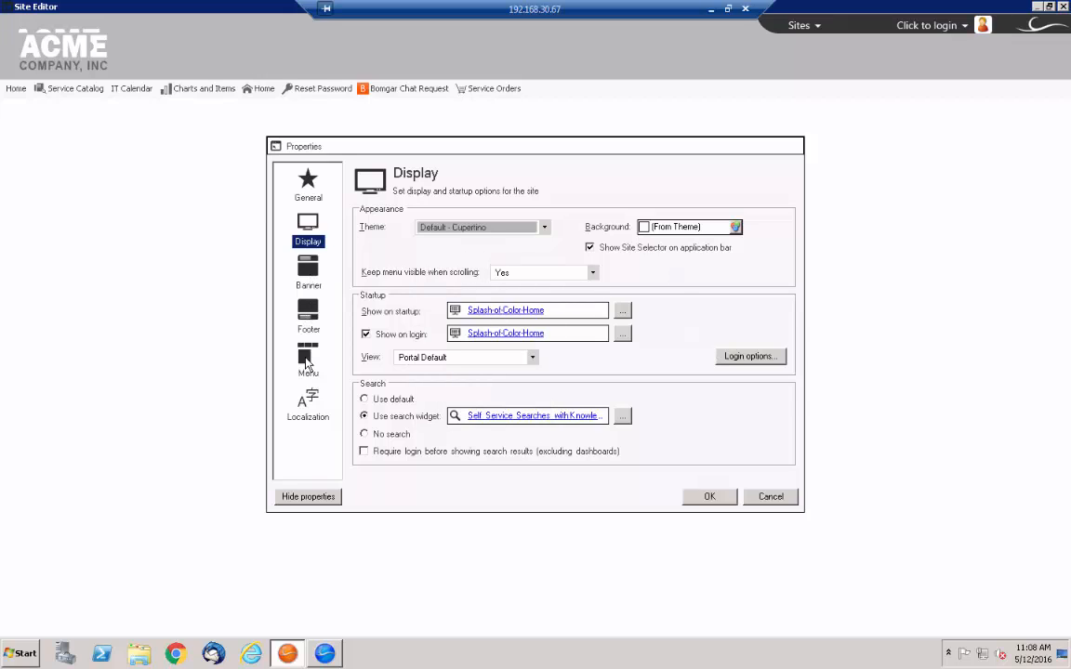
- Change the site banner's background color to the web color LightCyan
{"action": "left_click", "coordinate": [316, 291]}
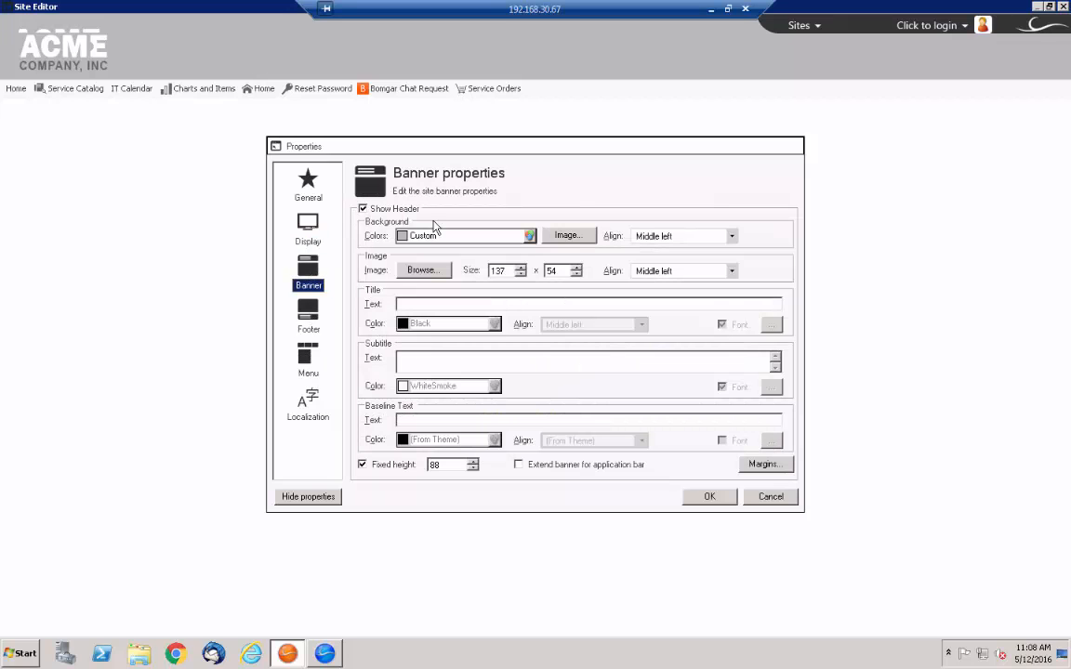
{"action": "left_click", "coordinate": [530, 236]}
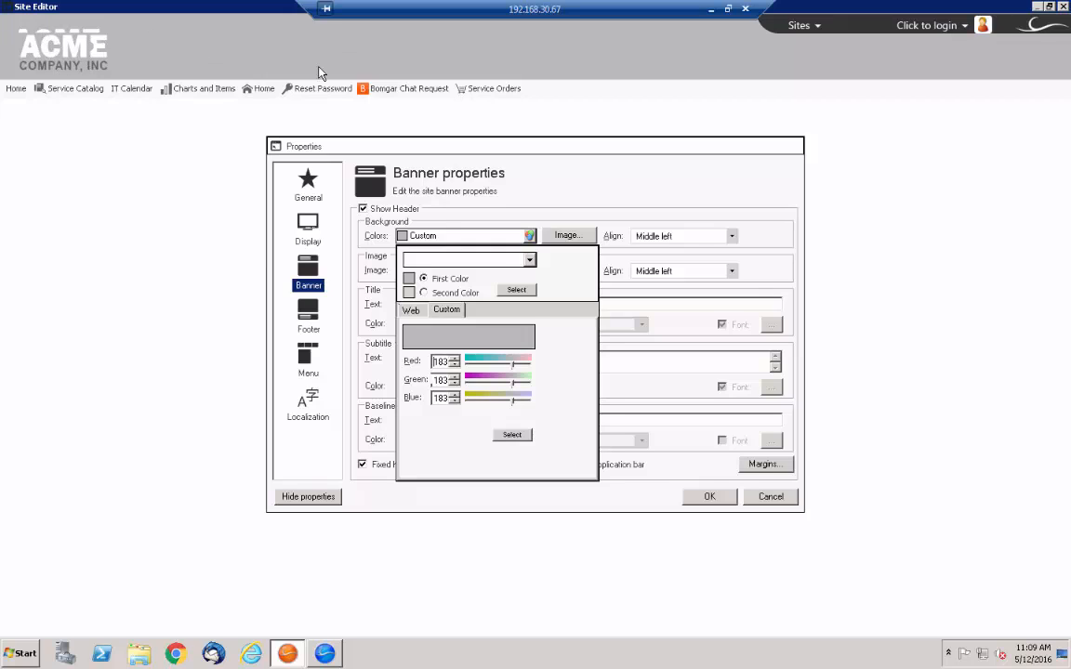
{"action": "left_click", "coordinate": [419, 312]}
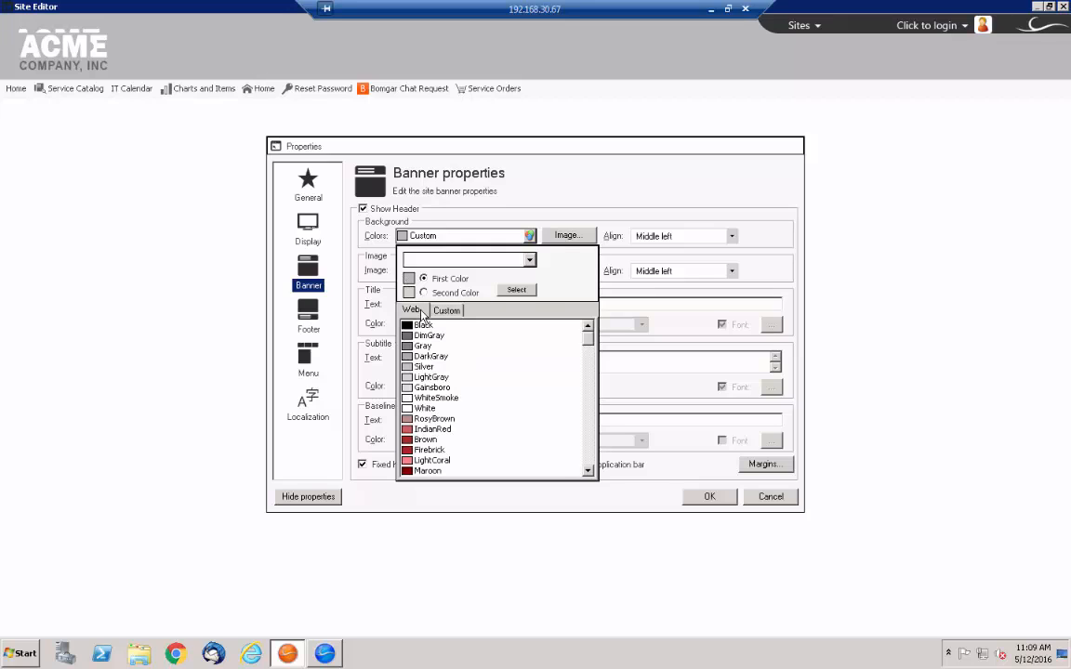
{"action": "left_click", "coordinate": [445, 310]}
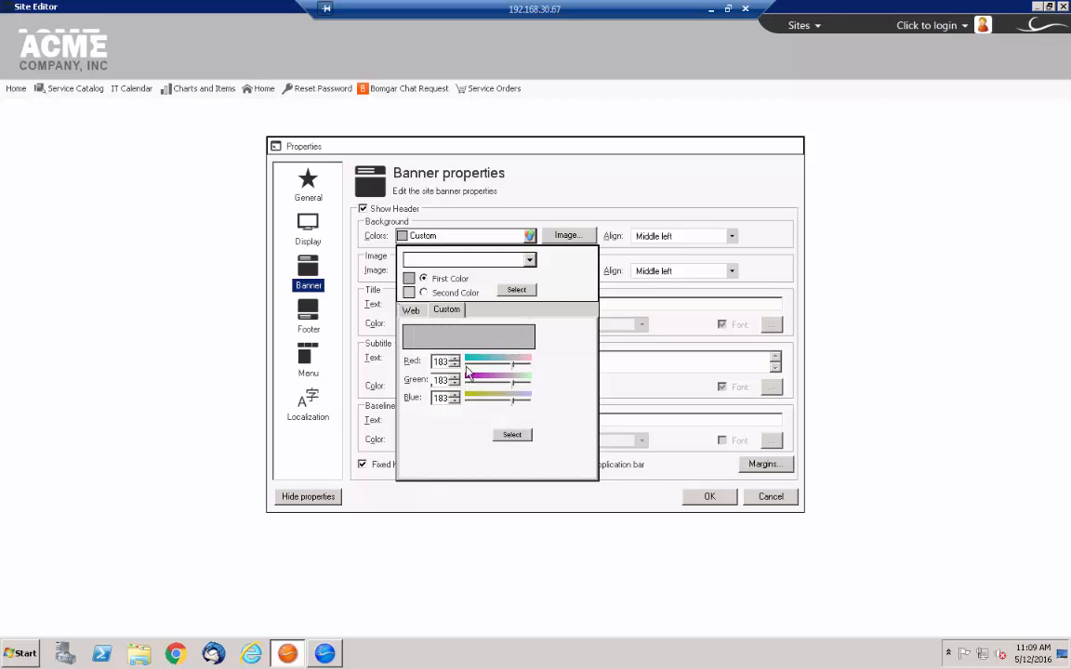
{"action": "left_click", "coordinate": [409, 313]}
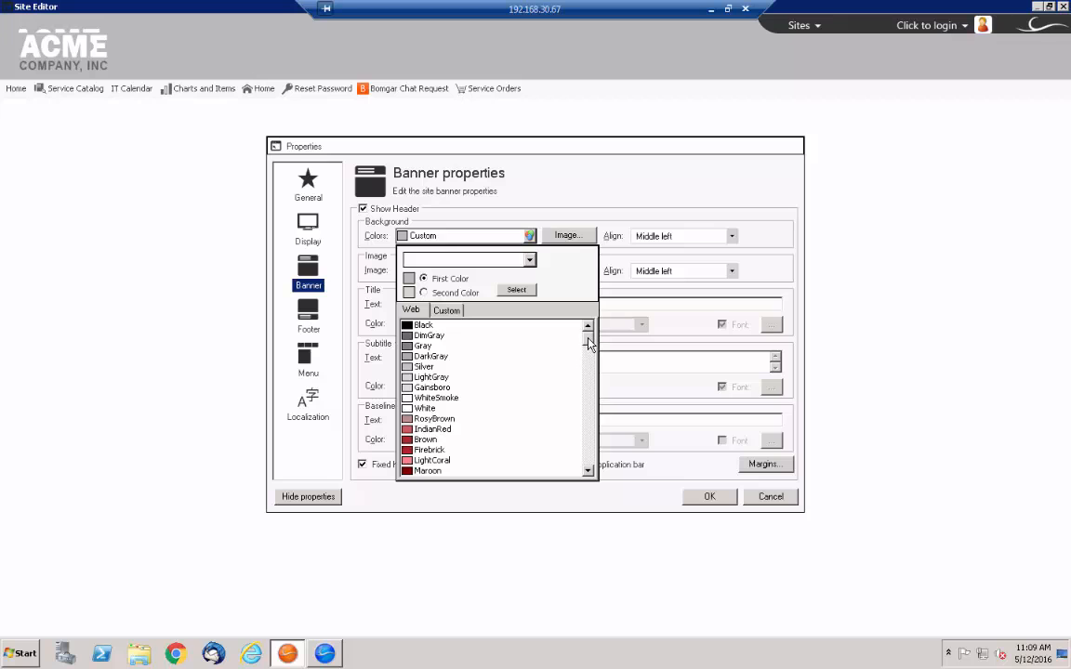
{"action": "left_click_drag", "start_coordinate": [589, 341], "coordinate": [602, 407]}
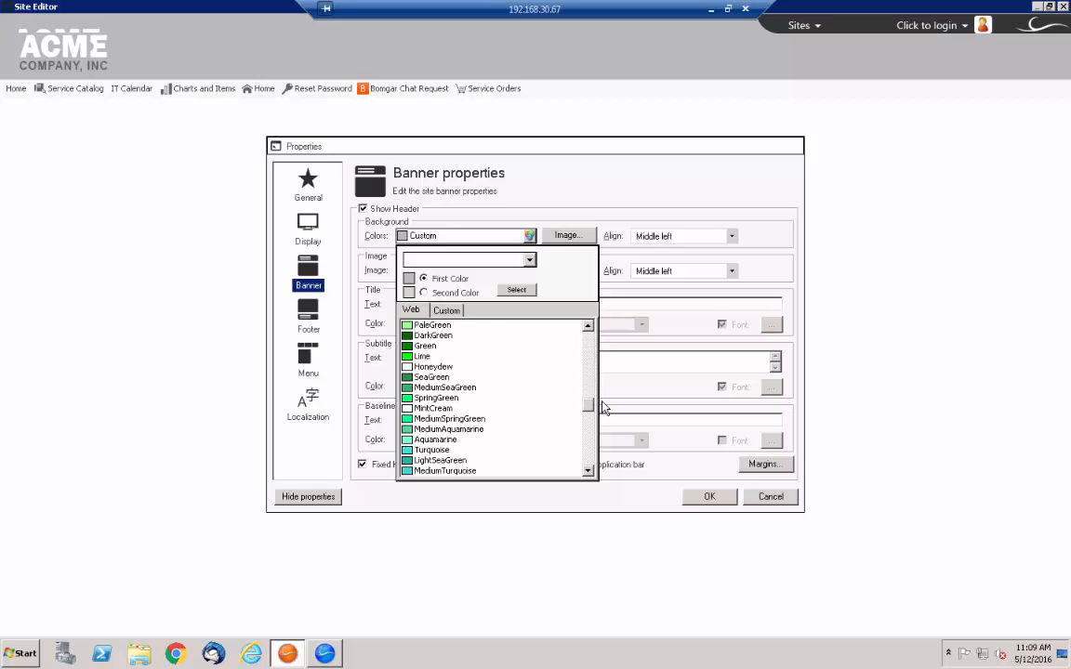
{"action": "left_click", "coordinate": [516, 289]}
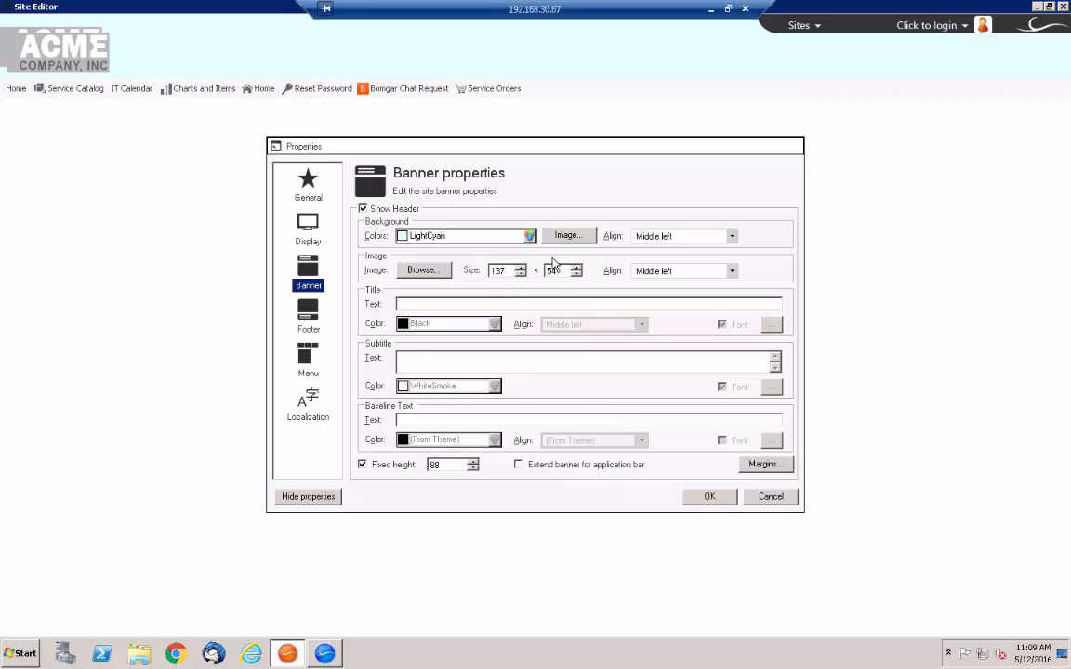
- Remove both the logo image and the background image from the site banner
{"action": "left_click", "coordinate": [419, 274]}
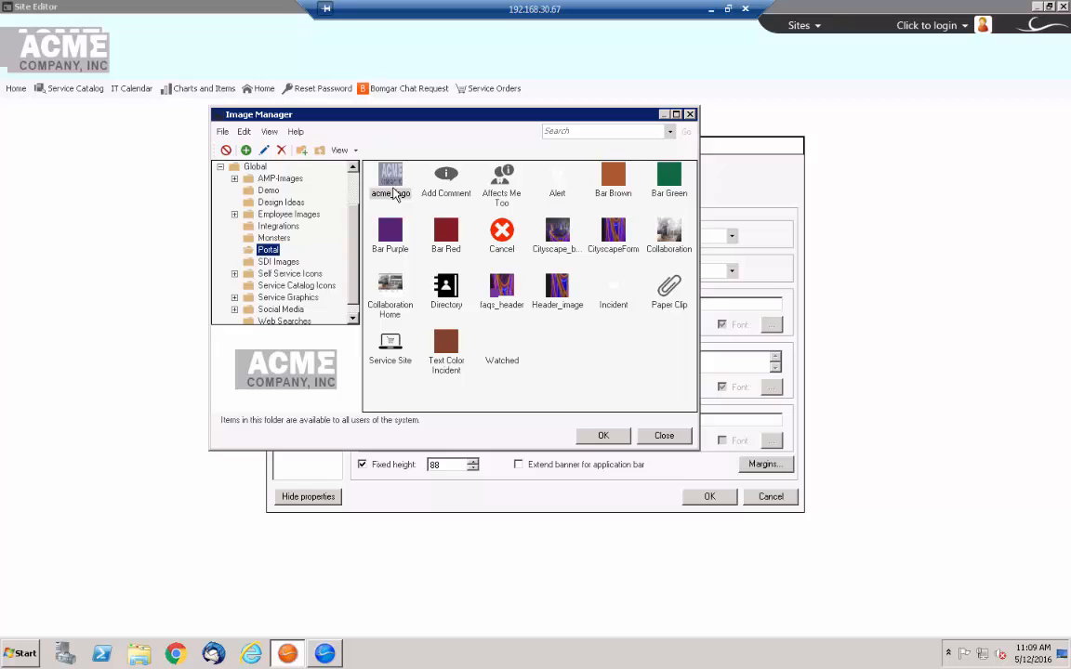
{"action": "left_click", "coordinate": [225, 149]}
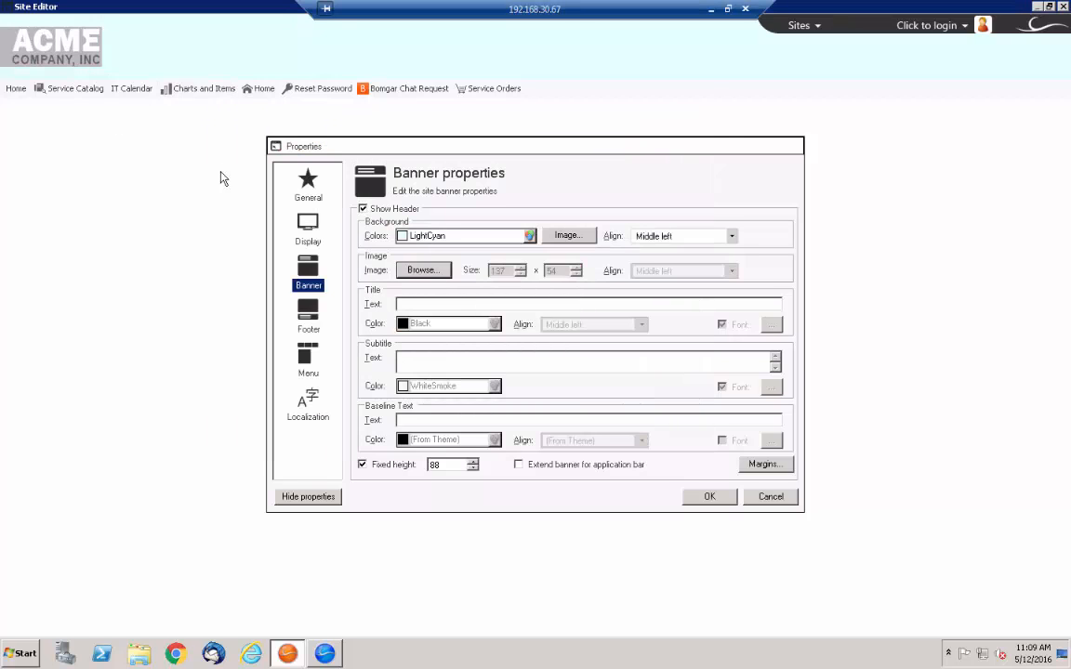
{"action": "left_click", "coordinate": [568, 235]}
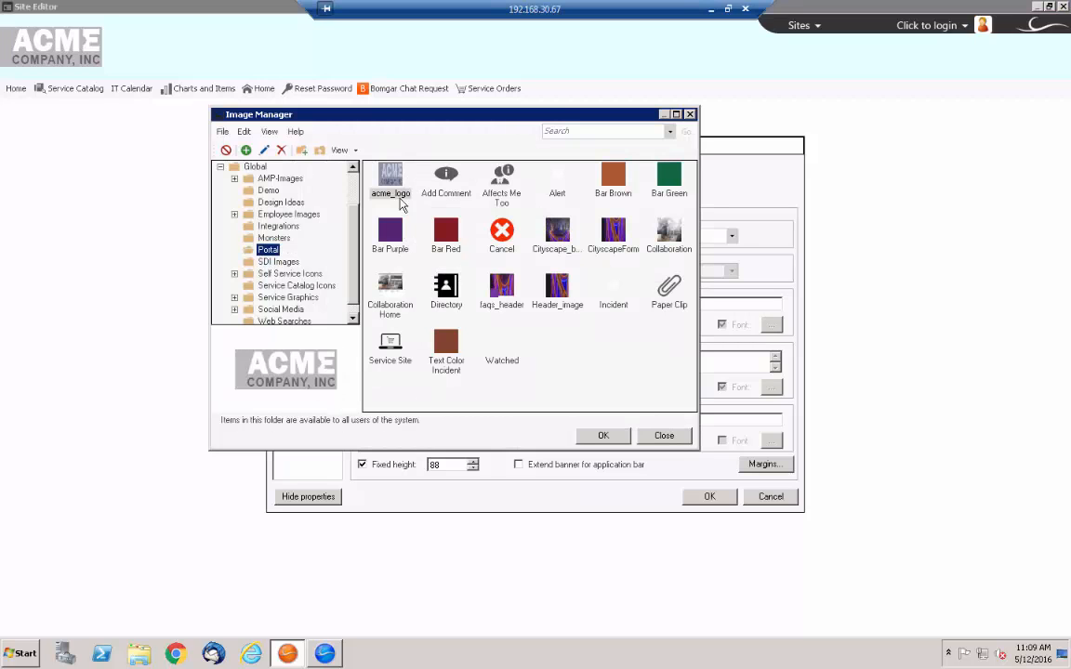
{"action": "left_click", "coordinate": [225, 150]}
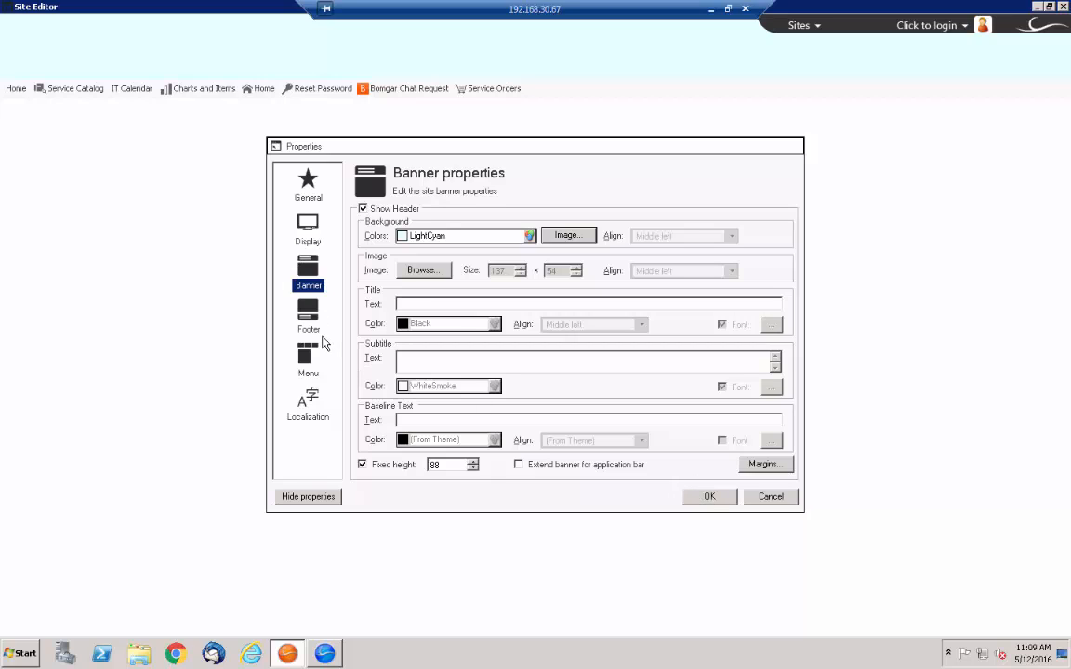
{"action": "left_click", "coordinate": [279, 322]}
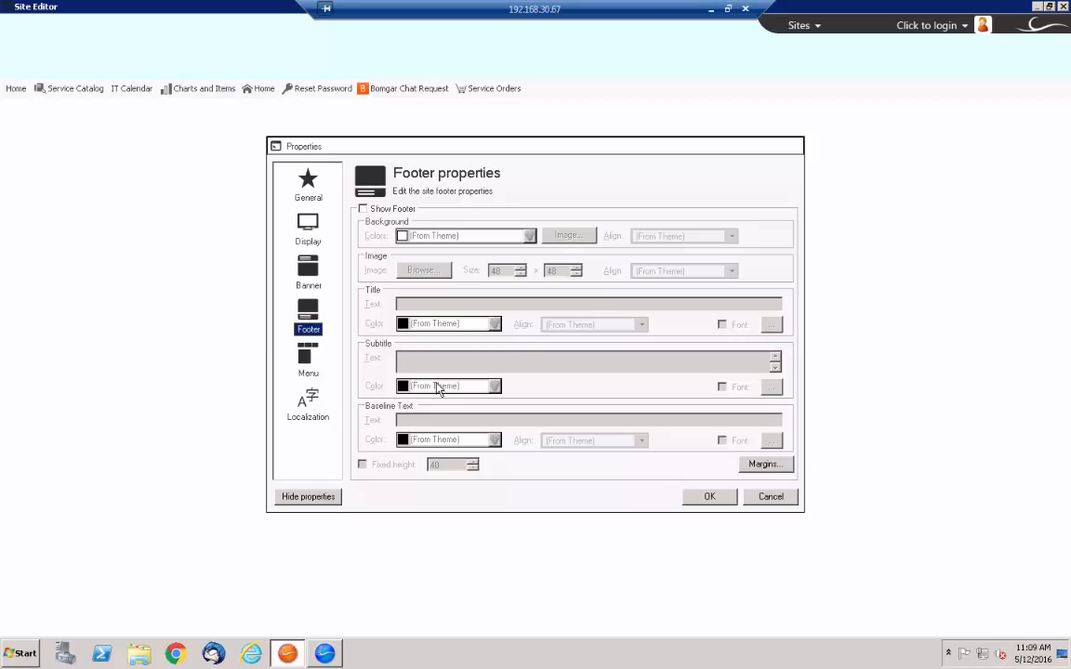
{"action": "left_click", "coordinate": [362, 209]}
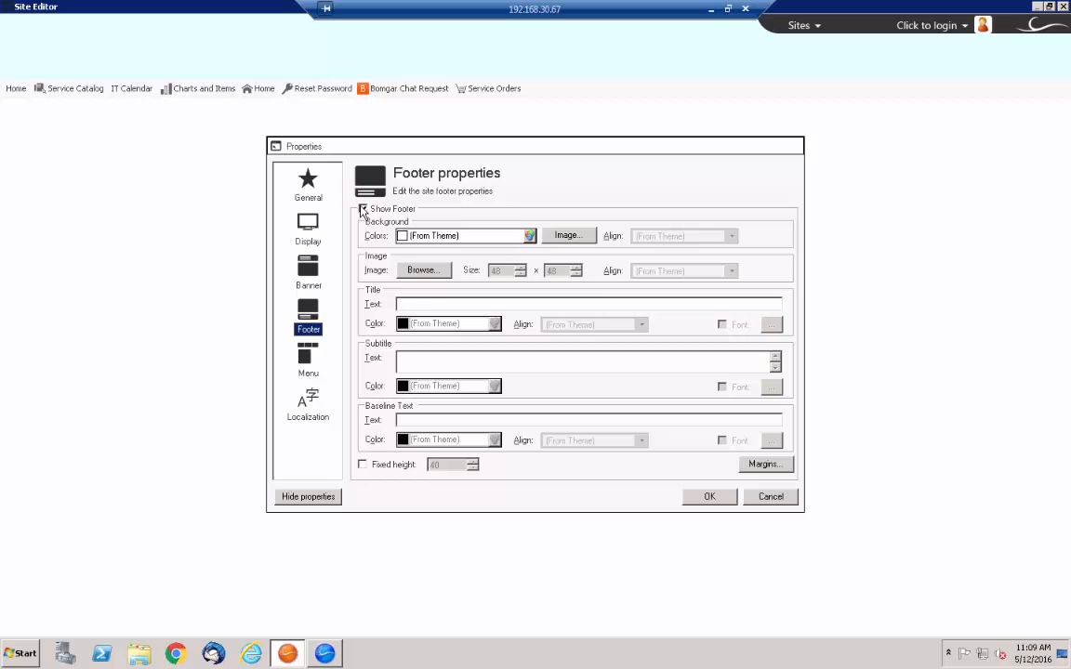
{"action": "left_click", "coordinate": [363, 209]}
- Point the first Home item in the site menu to the Splash-of-Color-Home dashboard in the global AMP Templates folder
{"action": "left_click", "coordinate": [312, 355]}
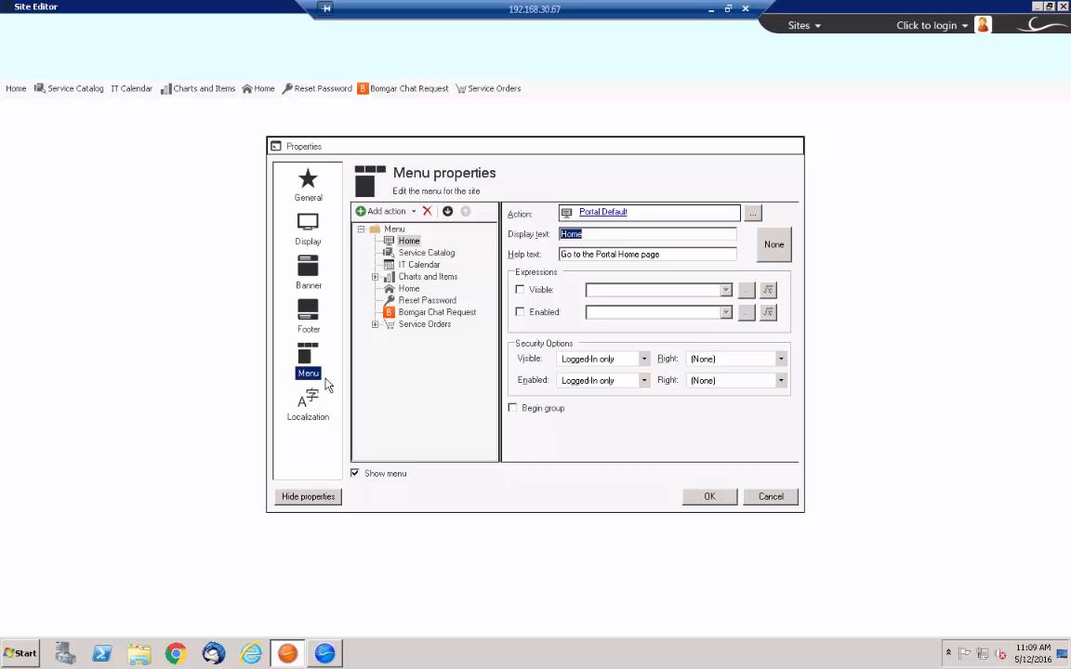
{"action": "left_click", "coordinate": [752, 213]}
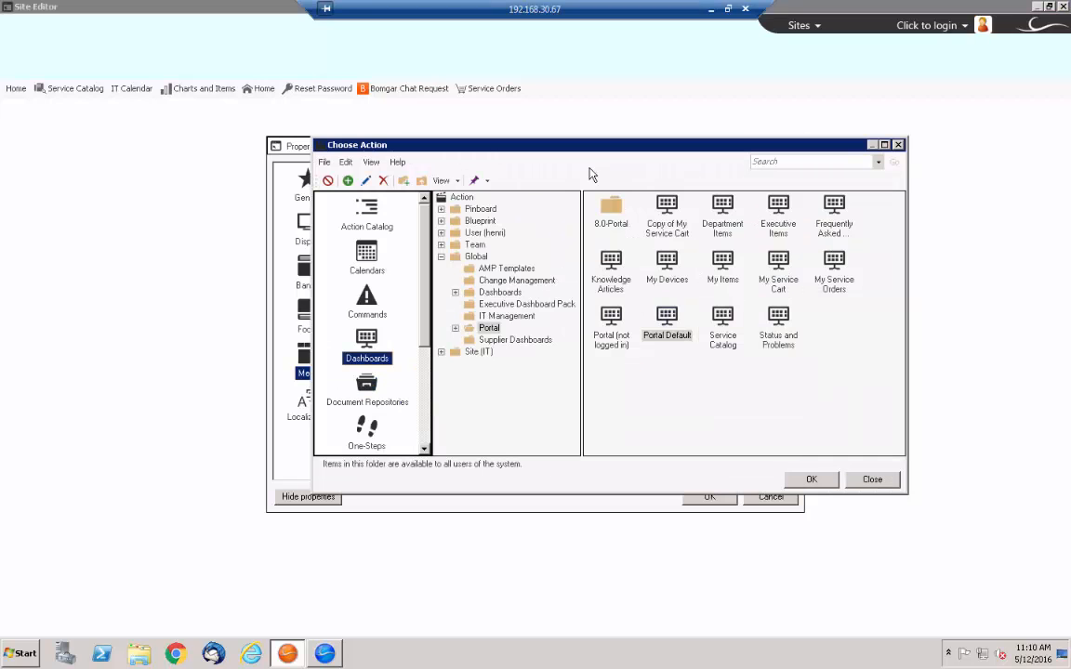
{"action": "left_click", "coordinate": [502, 267]}
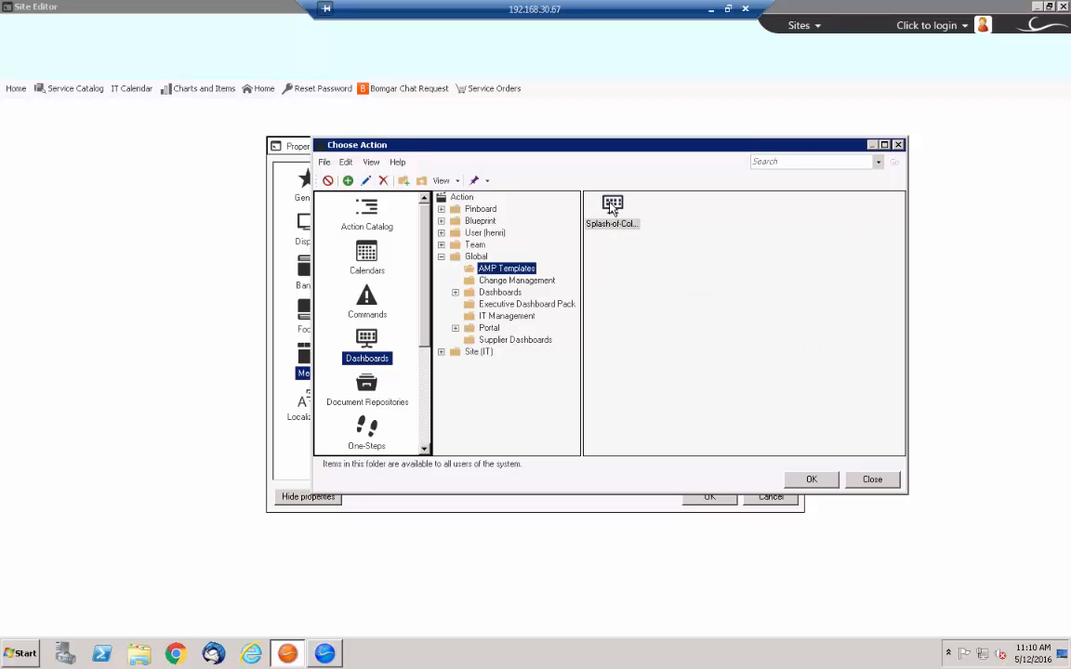
{"action": "left_click", "coordinate": [586, 223]}
{"action": "left_click", "coordinate": [812, 479]}
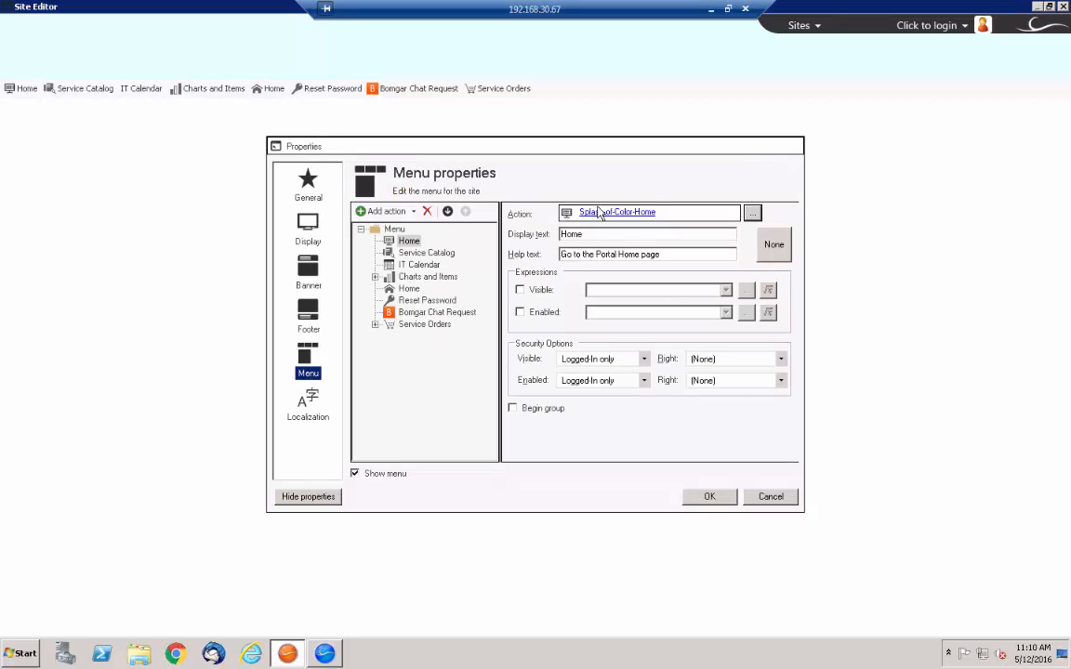
- Save the IT site's properties and restart the Cherwell Portal server in Cherwell Server Manager
{"action": "left_click", "coordinate": [707, 499]}
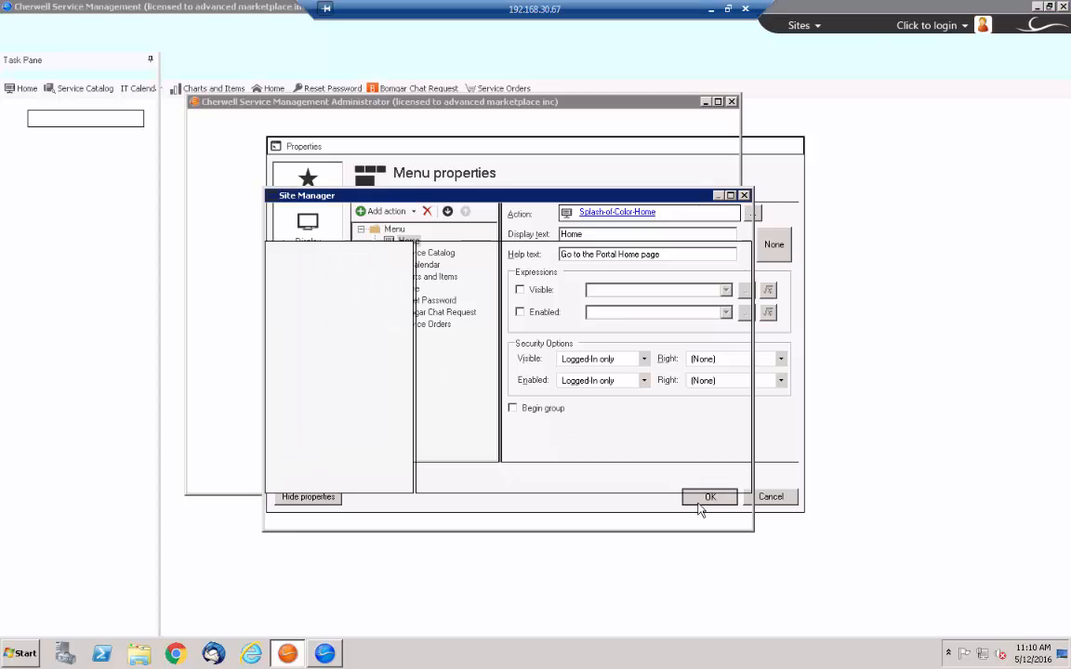
{"action": "left_click", "coordinate": [562, 406]}
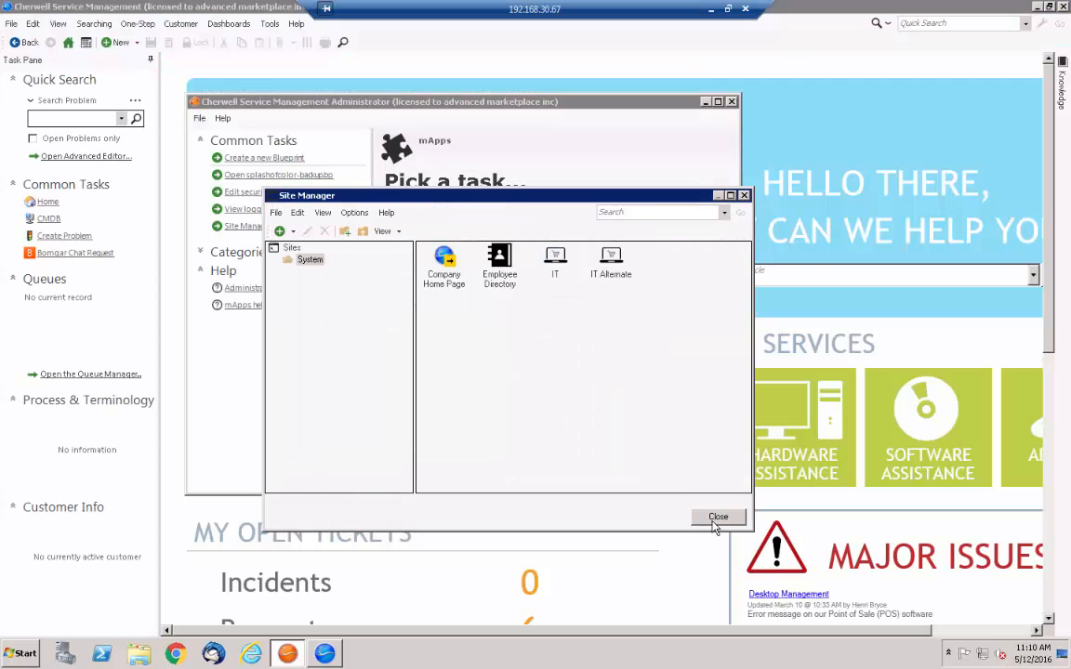
{"action": "left_click", "coordinate": [21, 653]}
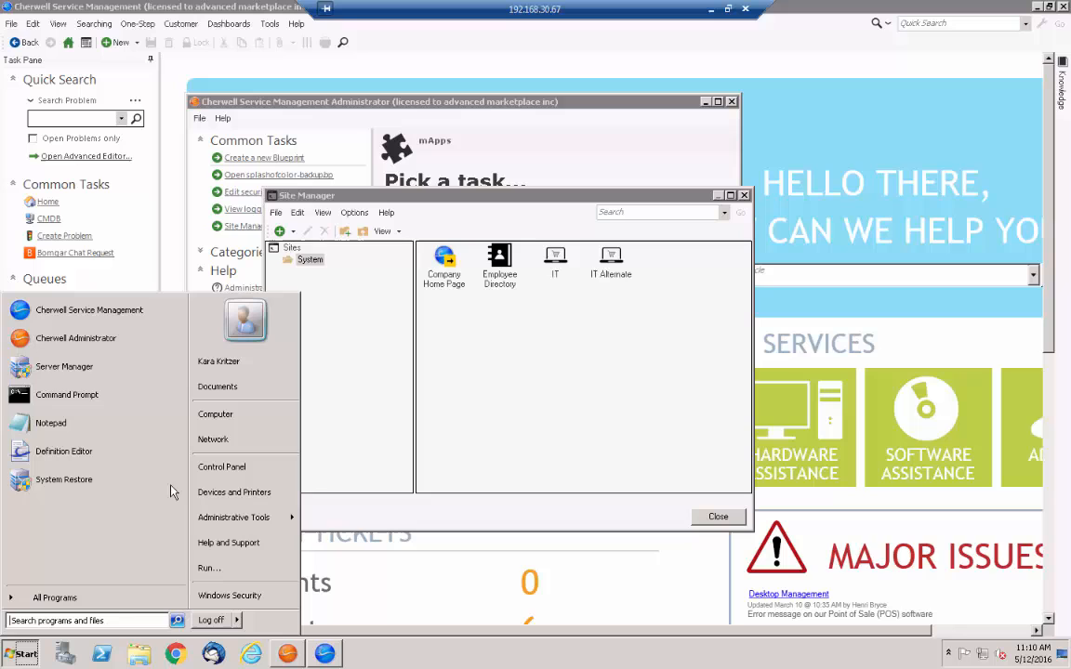
{"action": "left_click", "coordinate": [102, 370]}
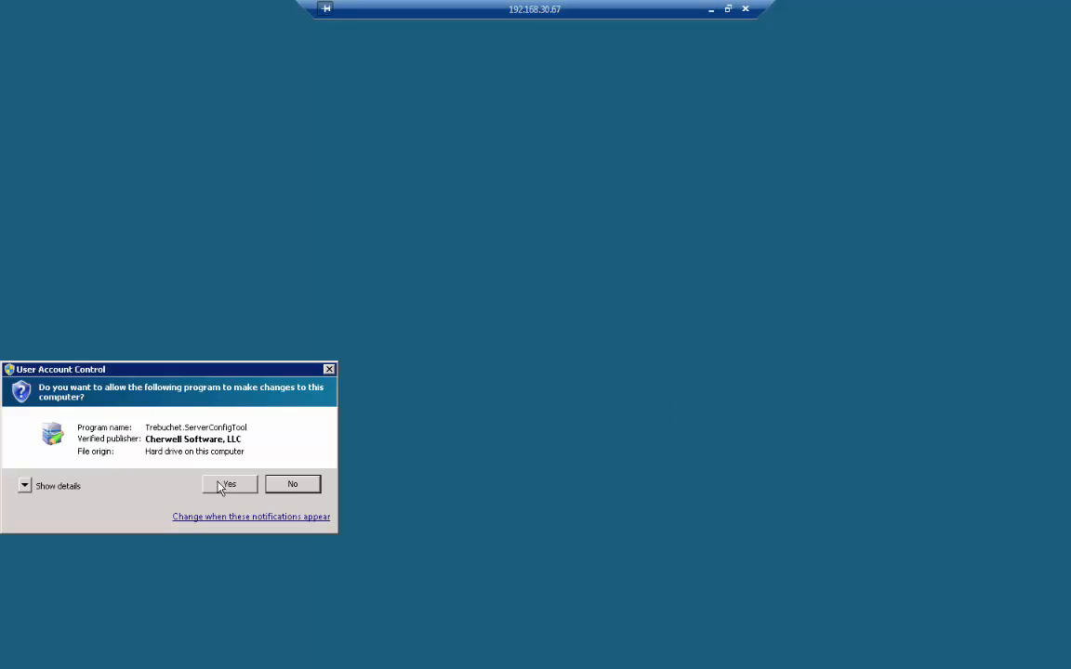
{"action": "left_click", "coordinate": [221, 489]}
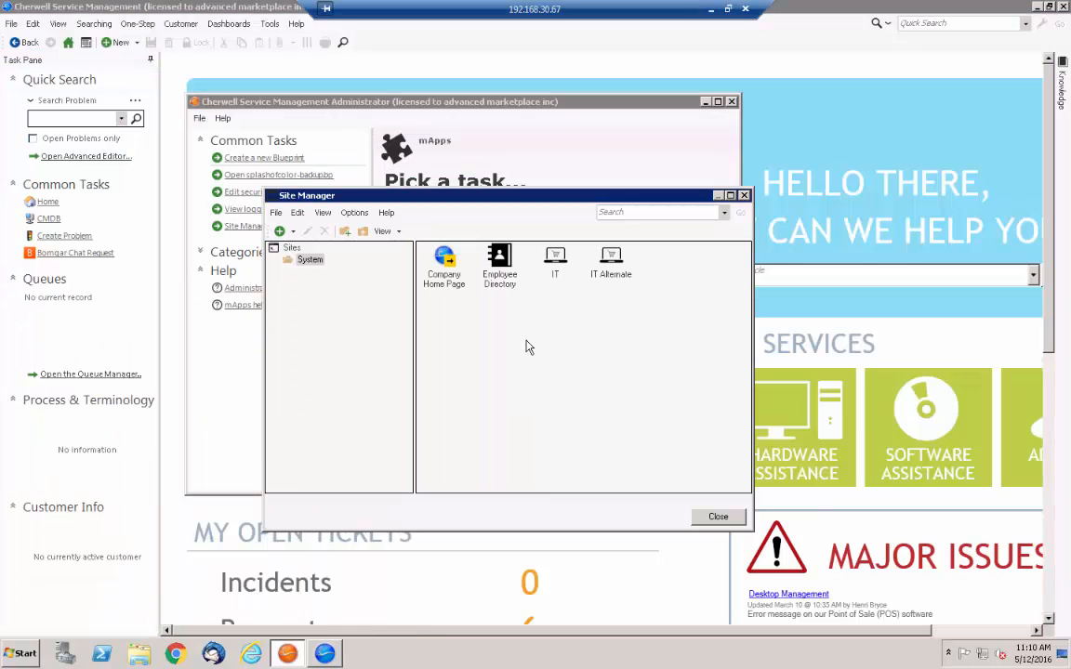
{"action": "left_click", "coordinate": [446, 231]}
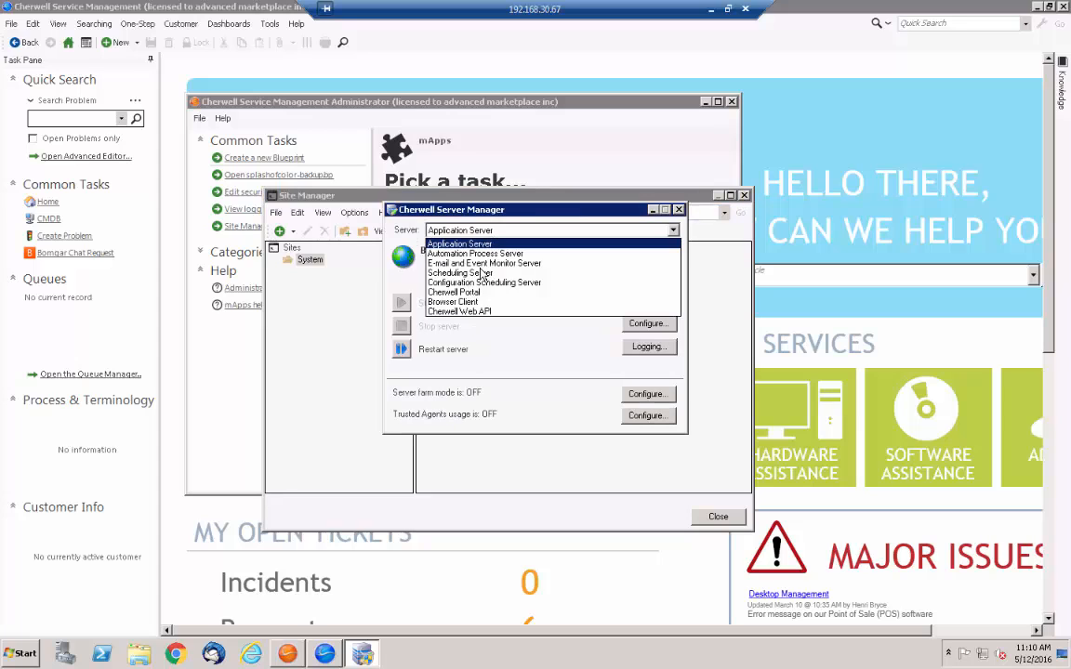
{"action": "left_click", "coordinate": [456, 292]}
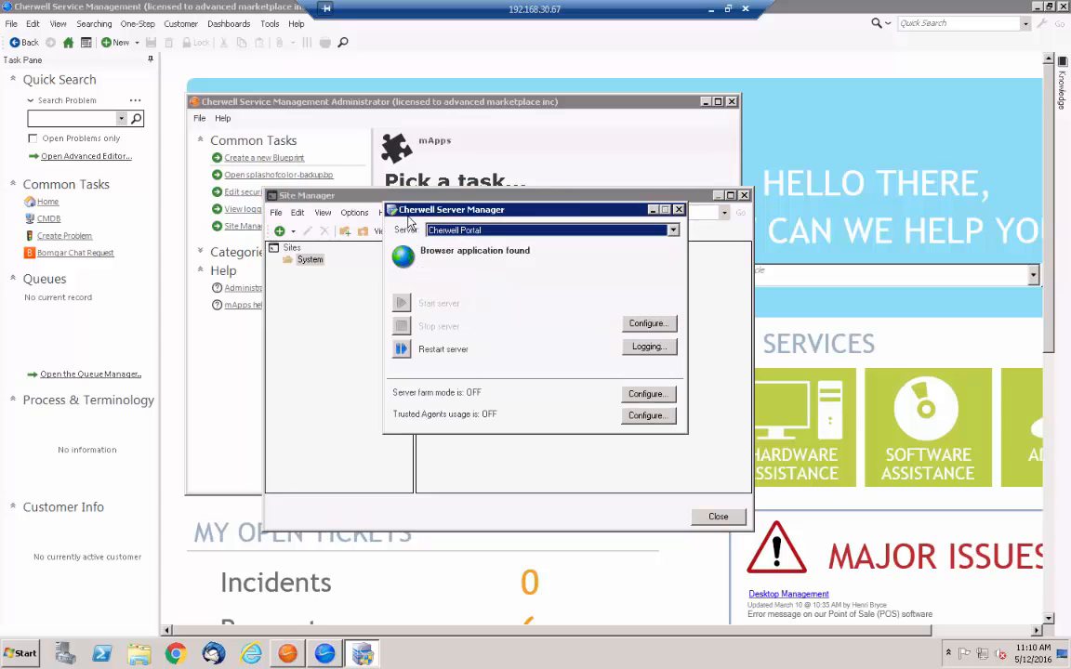
{"action": "left_click", "coordinate": [402, 350]}
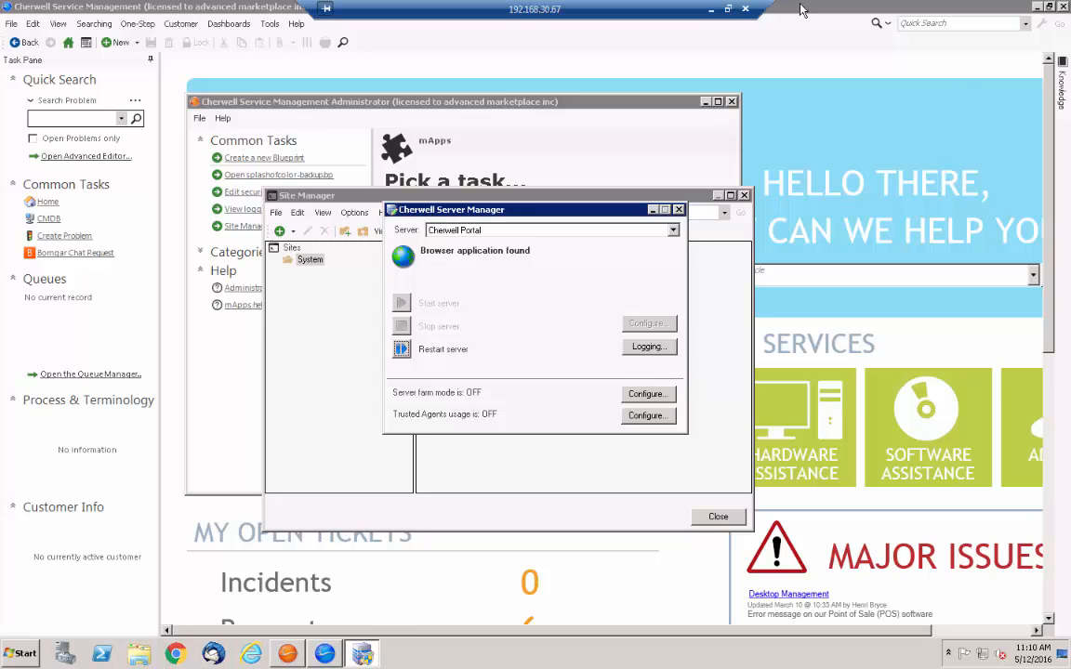
- Switch to the IT portal in the local Chrome browser and look through the Splash of Color home page while signed out
{"action": "left_click", "coordinate": [711, 10]}
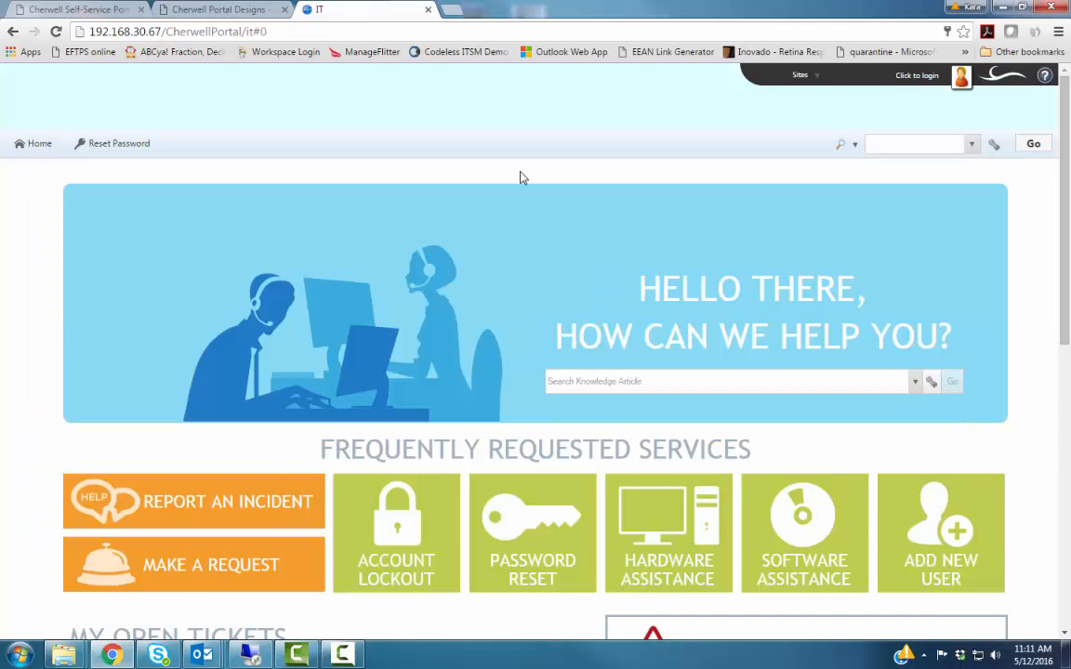
{"action": "scroll", "coordinate": [1049, 121], "scroll_direction": "down", "scroll_amount": 6}
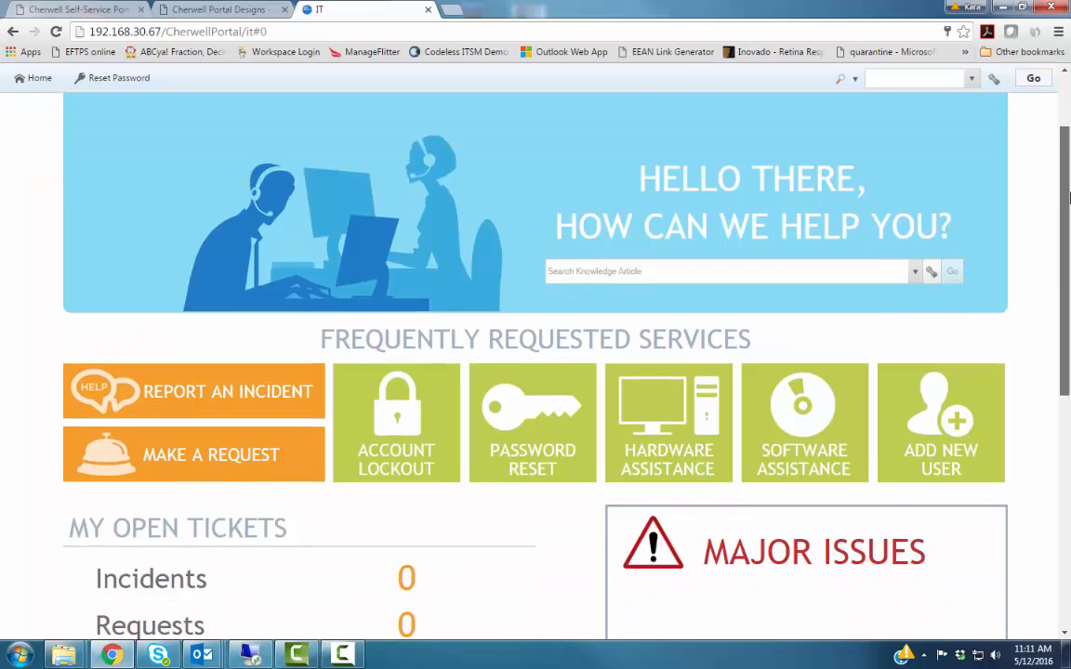
{"action": "scroll", "coordinate": [1062, 165], "scroll_direction": "up", "scroll_amount": 6}
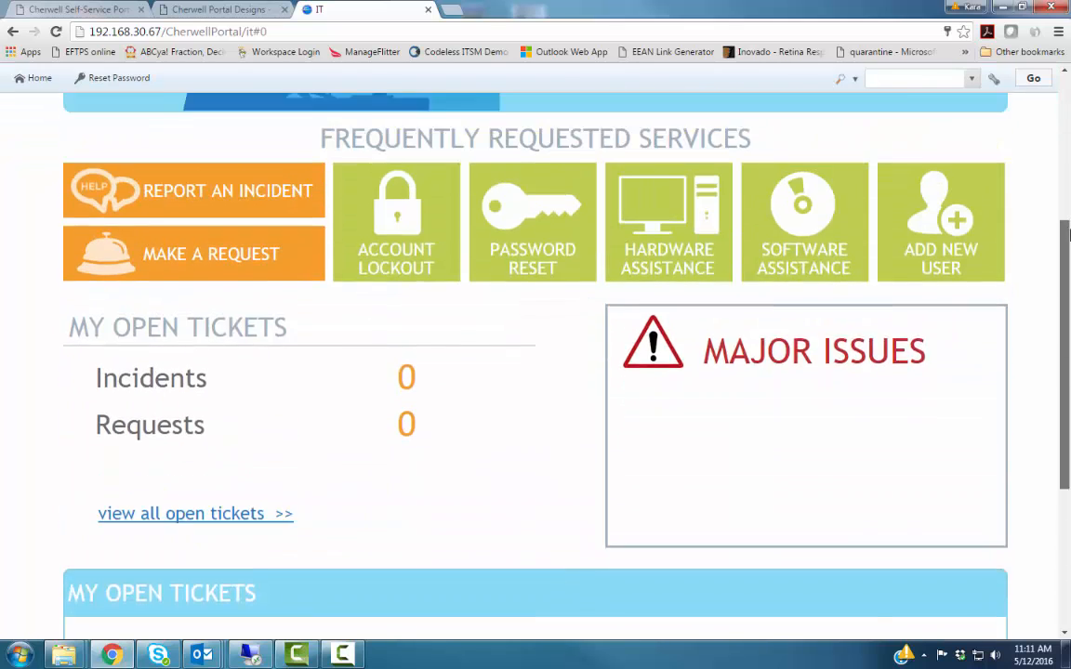
{"action": "scroll", "coordinate": [1063, 166], "scroll_direction": "down", "scroll_amount": 5}
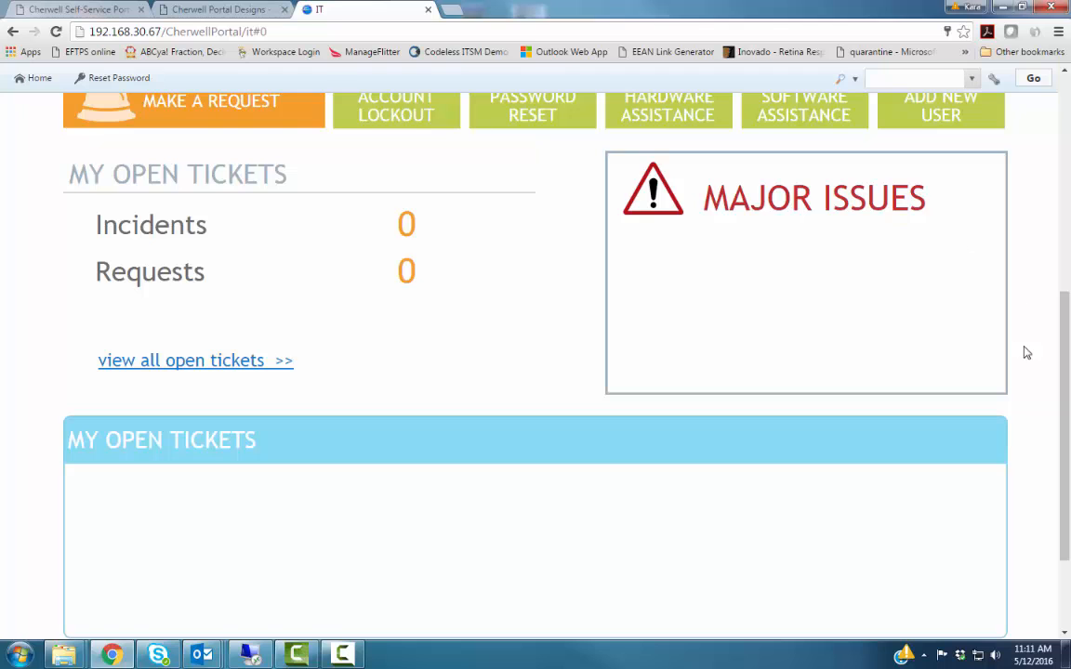
{"action": "left_click_drag", "start_coordinate": [1067, 362], "coordinate": [963, 347]}
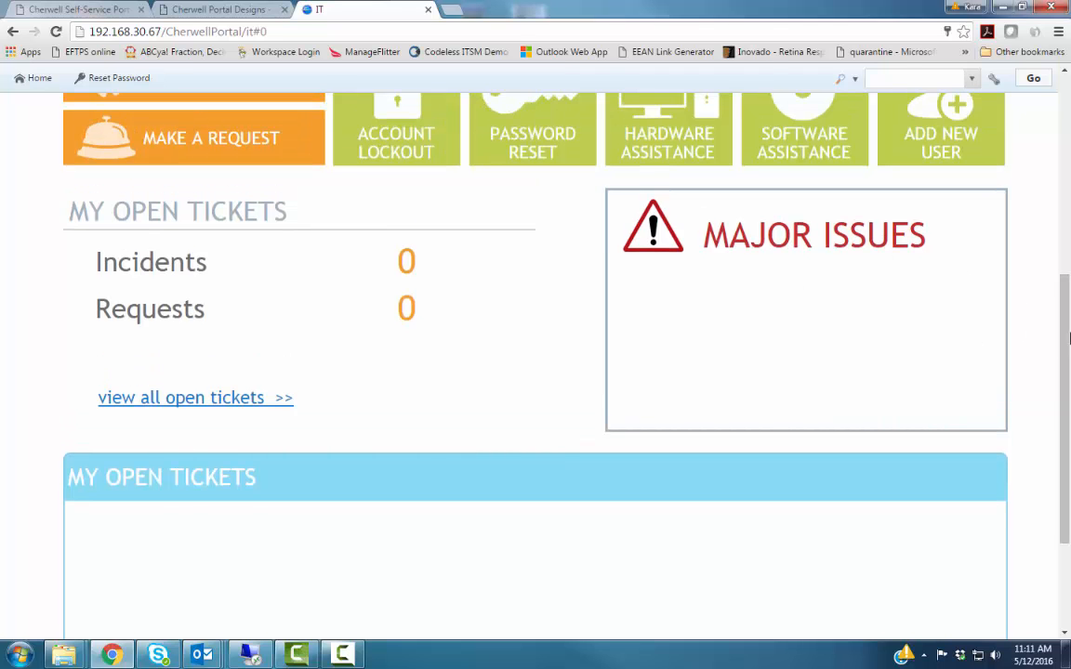
- Sign in to the portal with the prefilled customer account and review the home page's open tickets and major issues
{"action": "left_click_drag", "start_coordinate": [1069, 340], "coordinate": [978, 76]}
{"action": "left_click", "coordinate": [958, 75]}
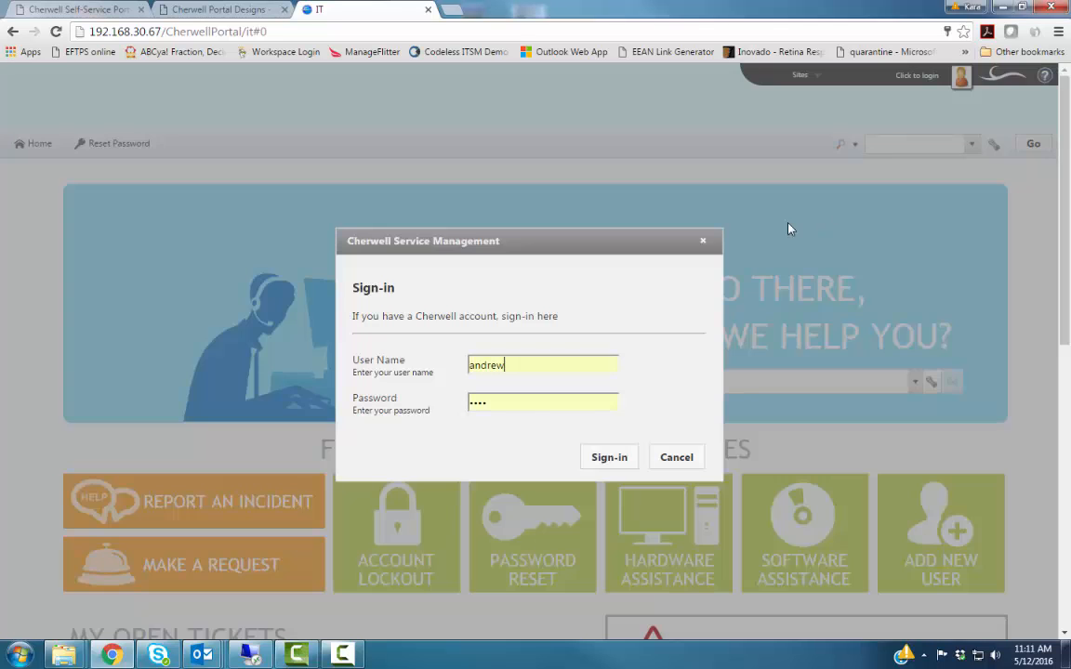
{"action": "left_click", "coordinate": [604, 457]}
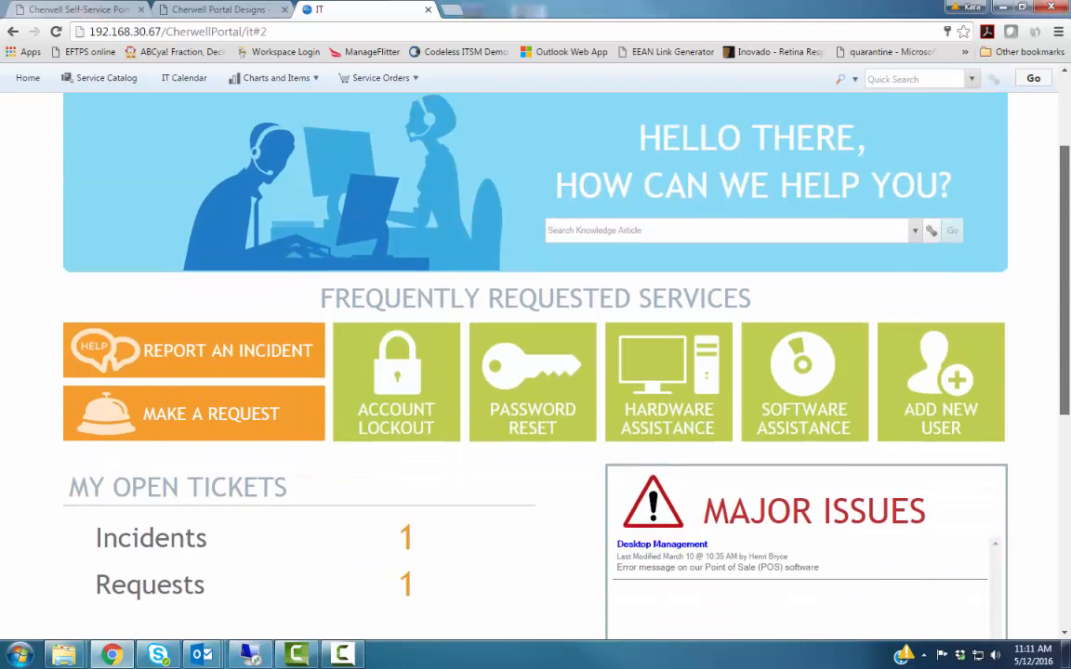
{"action": "scroll", "coordinate": [553, 325], "scroll_direction": "down", "scroll_amount": 2}
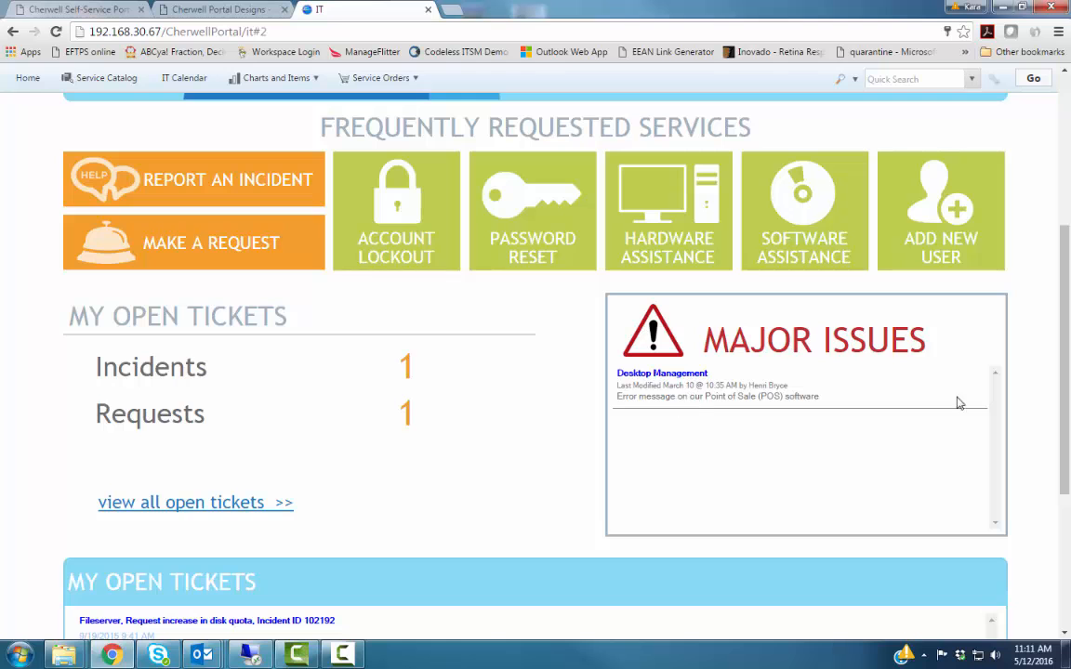
{"action": "scroll", "coordinate": [1061, 269], "scroll_direction": "down", "scroll_amount": 3}
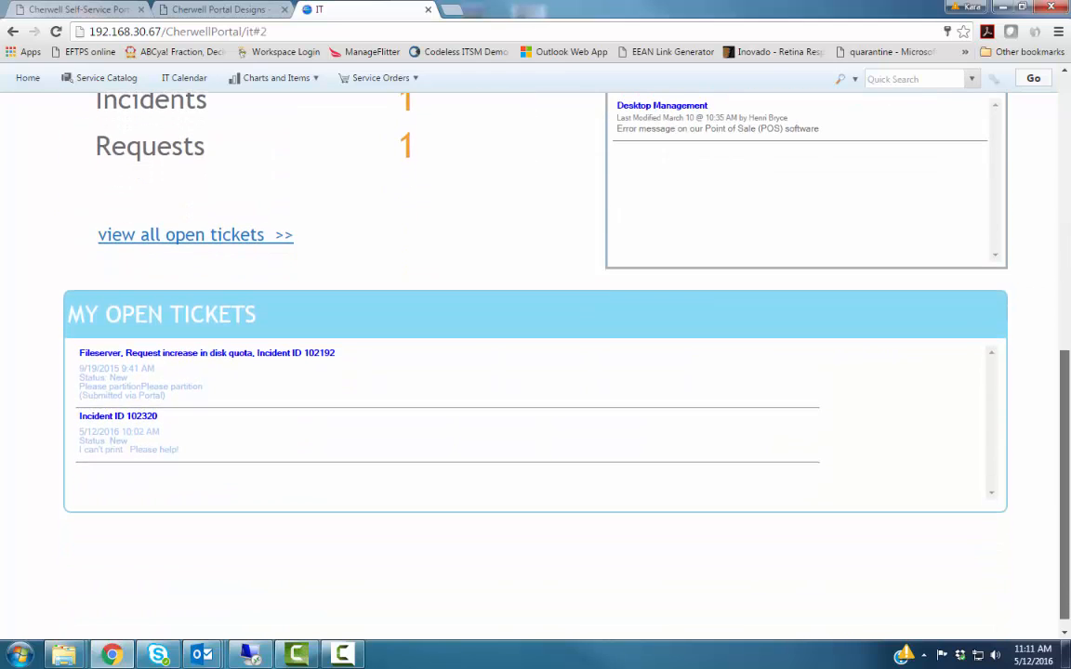
{"action": "scroll", "coordinate": [595, 298], "scroll_direction": "up", "scroll_amount": 1}
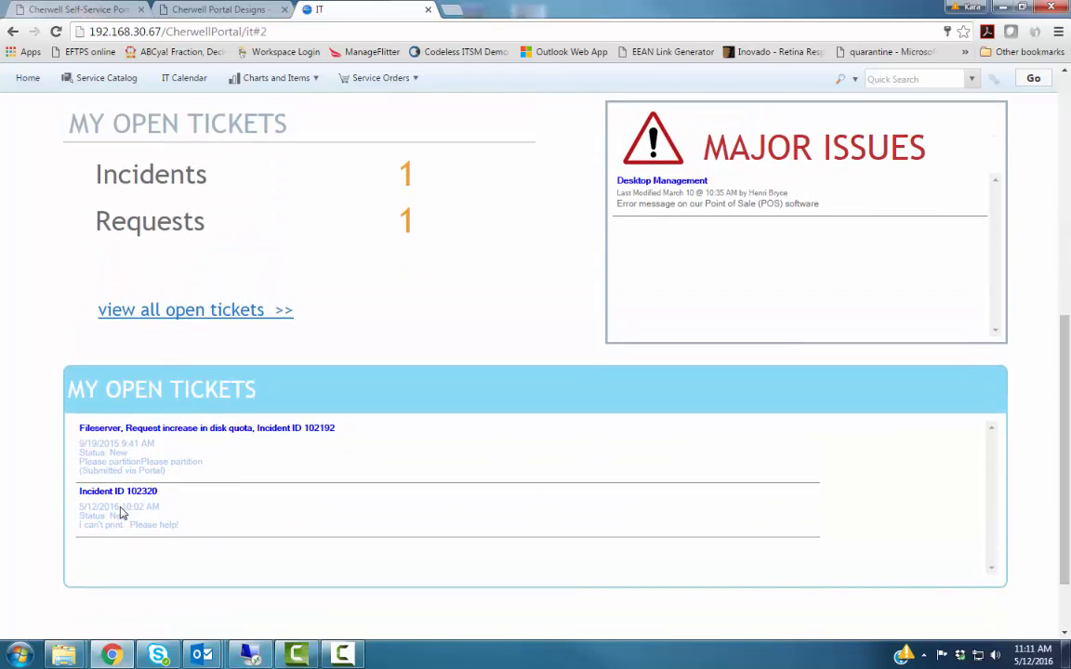
{"action": "scroll", "coordinate": [1049, 255], "scroll_direction": "up", "scroll_amount": 3}
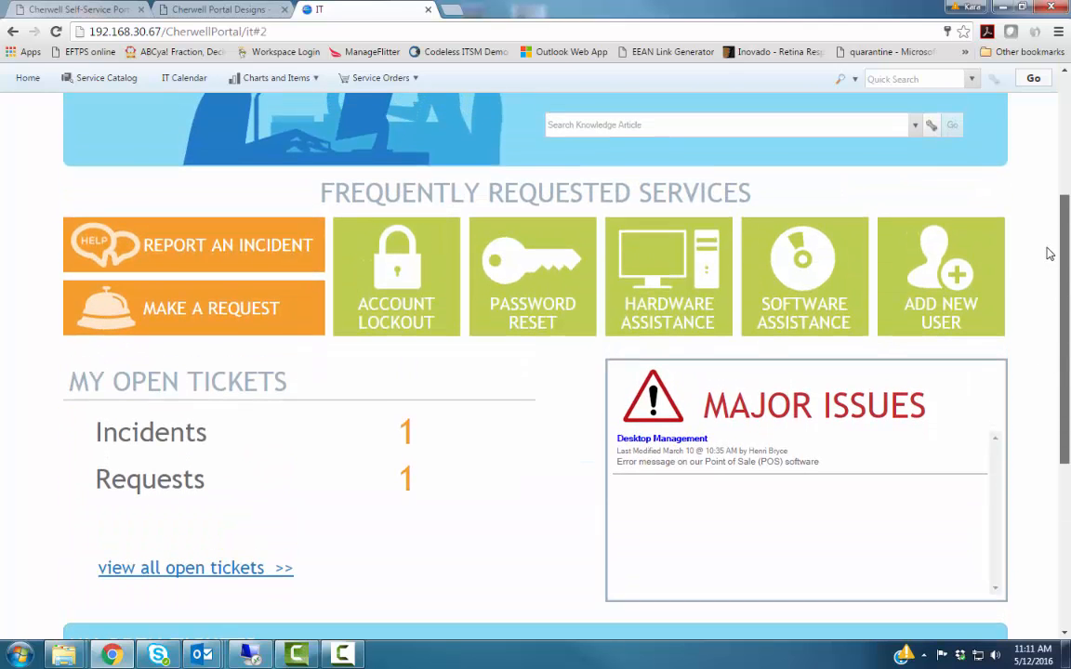
- Inspect the Report an Incident form and the Desktop Management major issue, returning to the portal home page without saving an incident
{"action": "left_click", "coordinate": [138, 232]}
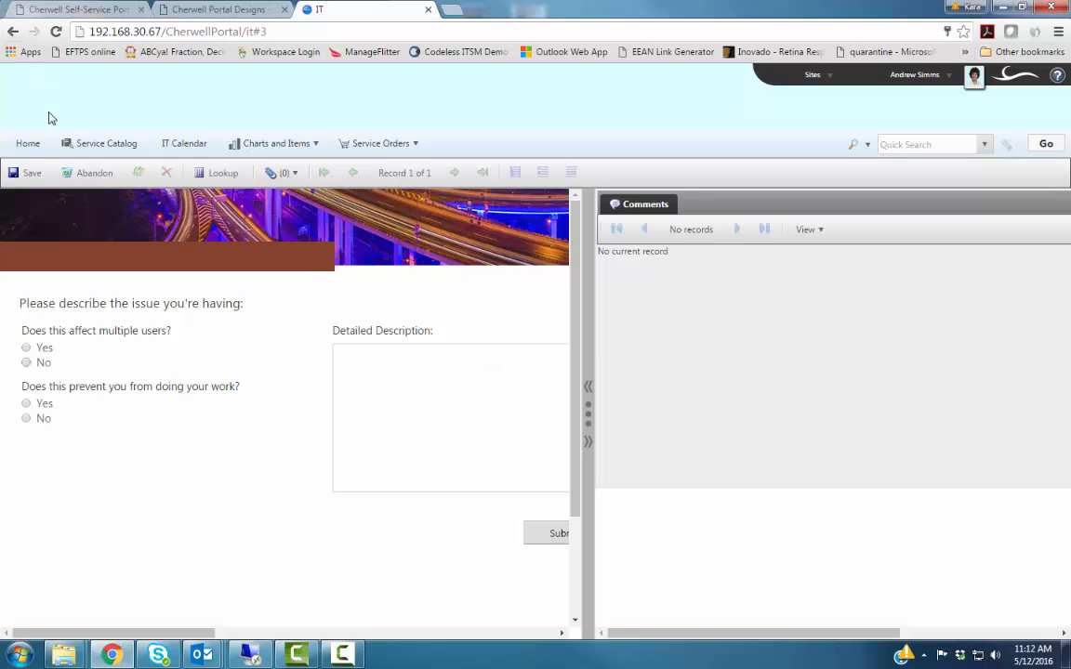
{"action": "left_click", "coordinate": [26, 144]}
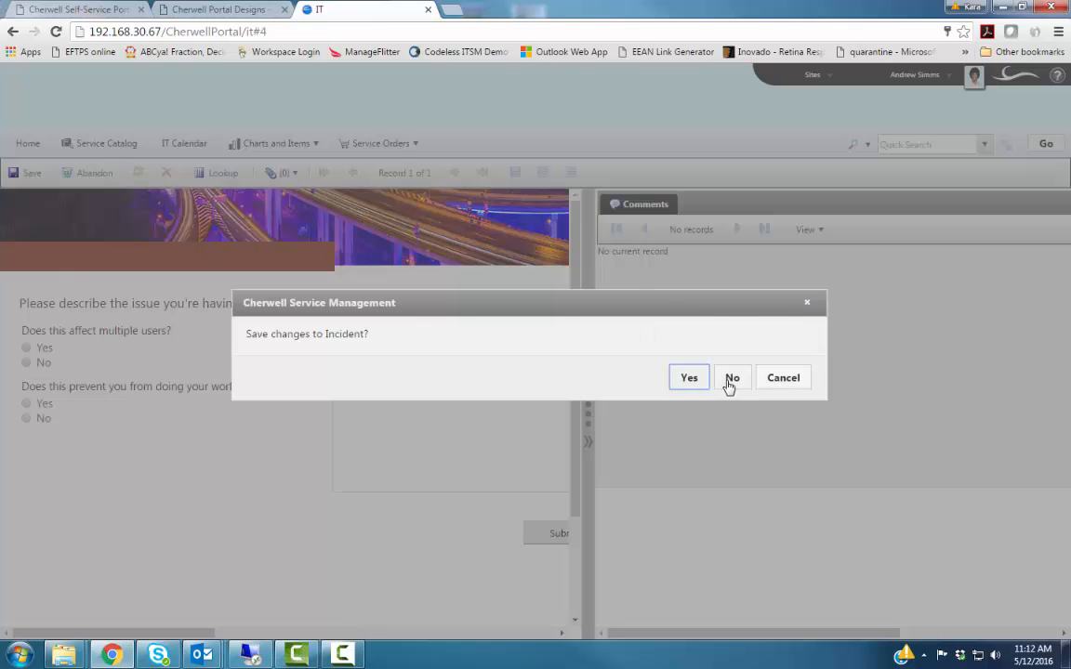
{"action": "left_click", "coordinate": [731, 379]}
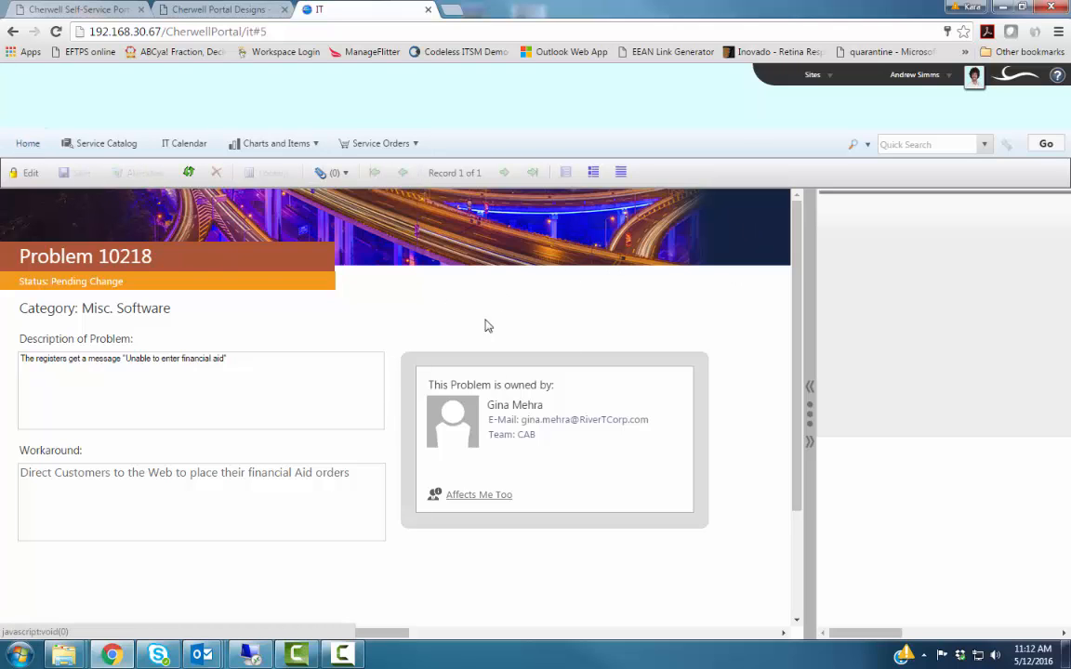
{"action": "left_click", "coordinate": [28, 143]}
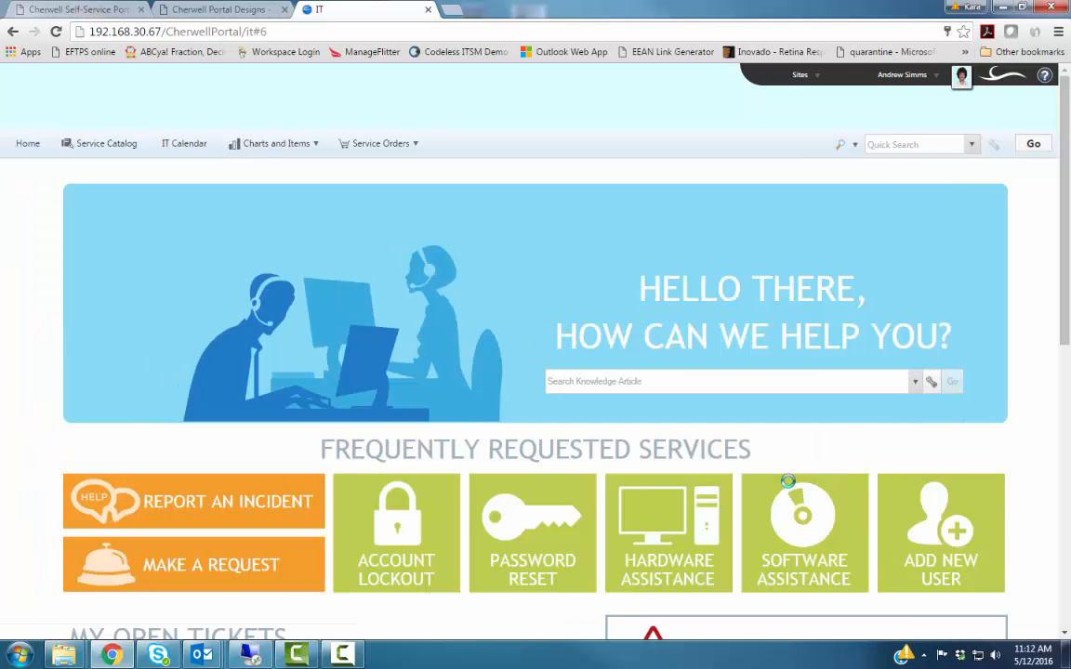
{"action": "scroll", "coordinate": [1053, 227], "scroll_direction": "down", "scroll_amount": 5}
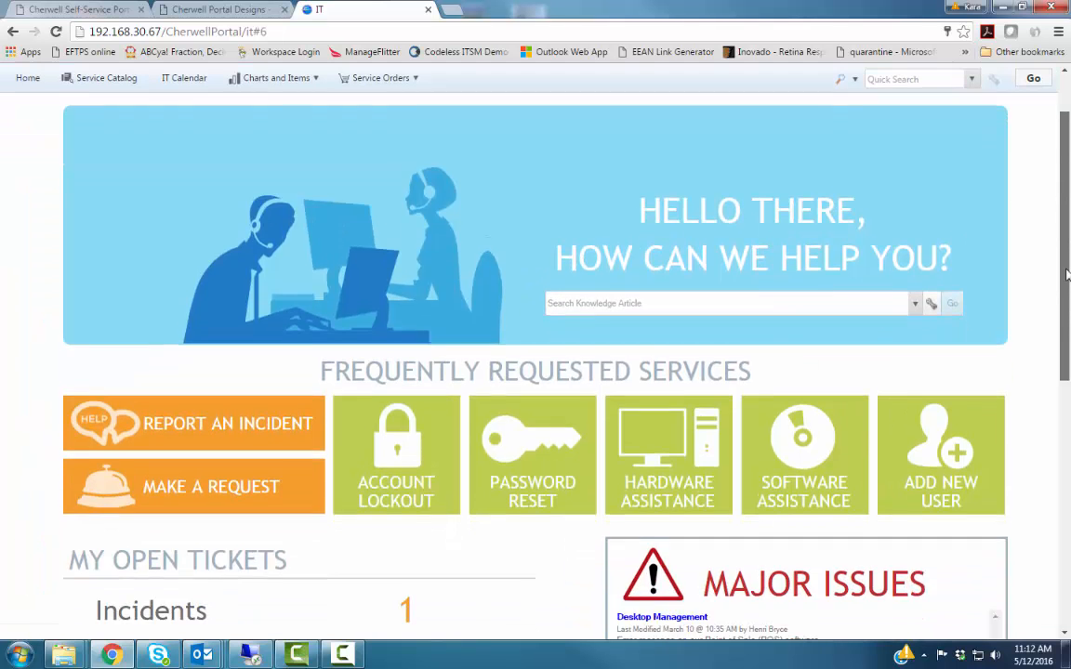
{"action": "scroll", "coordinate": [535, 363], "scroll_direction": "up", "scroll_amount": 6}
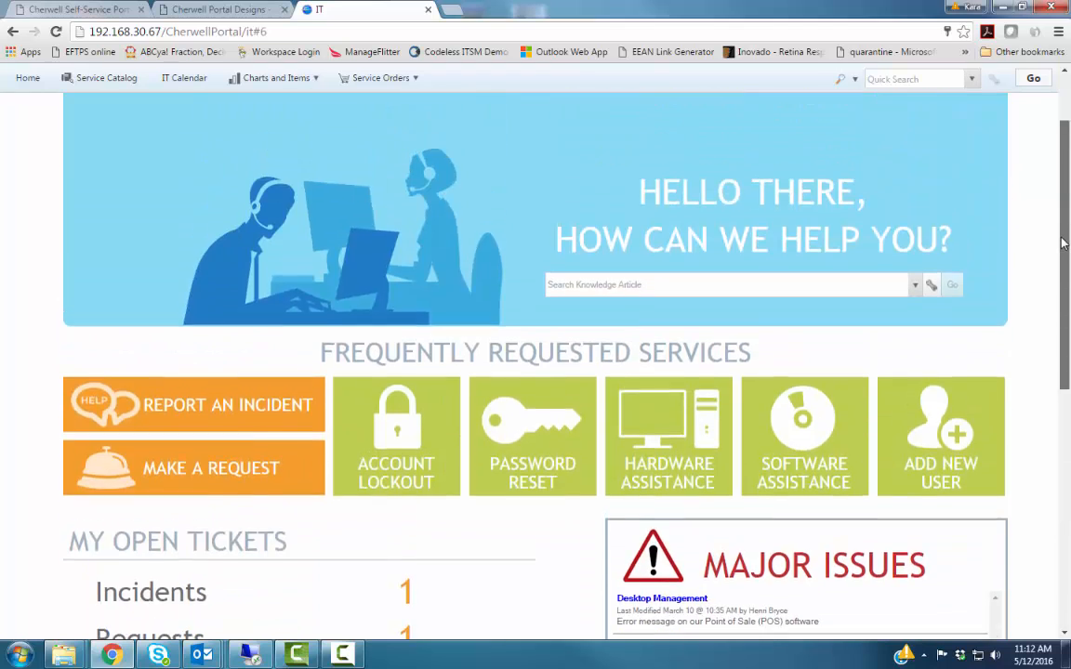
- Switch back to the remote desktop, set the IT site's startup view to Portal Secondary and restart the Cherwell Portal server
{"action": "left_click", "coordinate": [249, 655]}
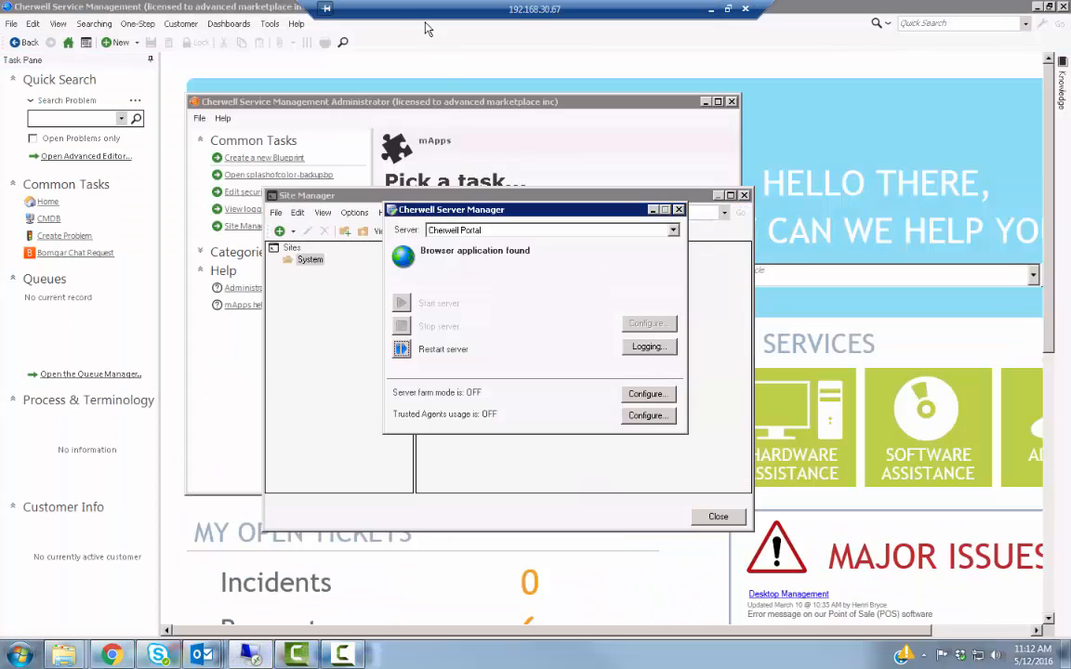
{"action": "left_click", "coordinate": [326, 191]}
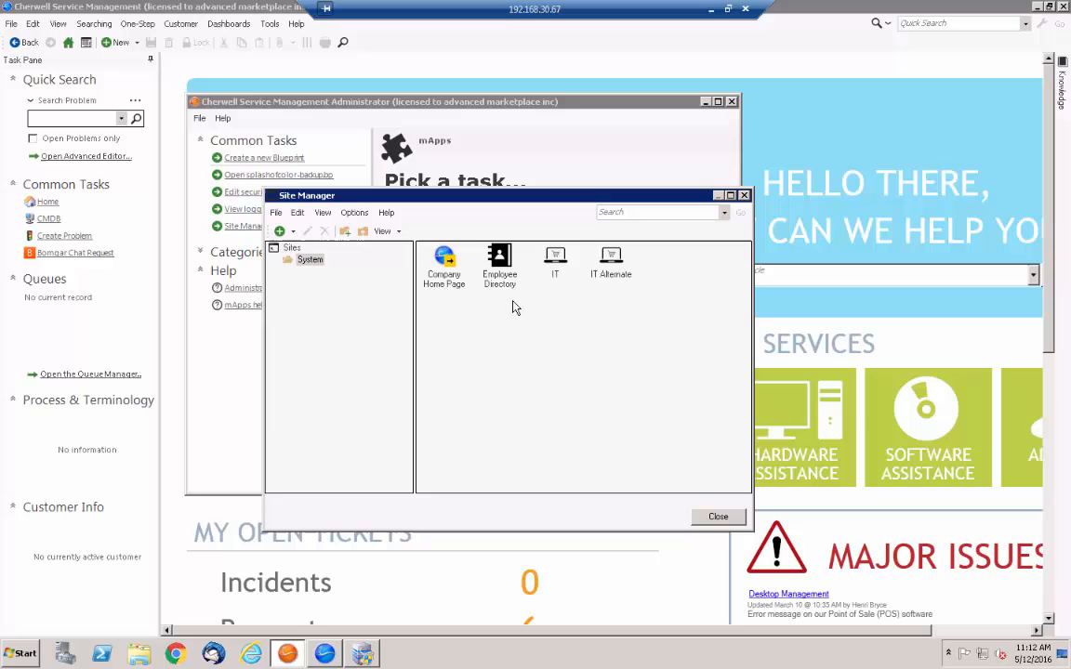
{"action": "right_click", "coordinate": [556, 264]}
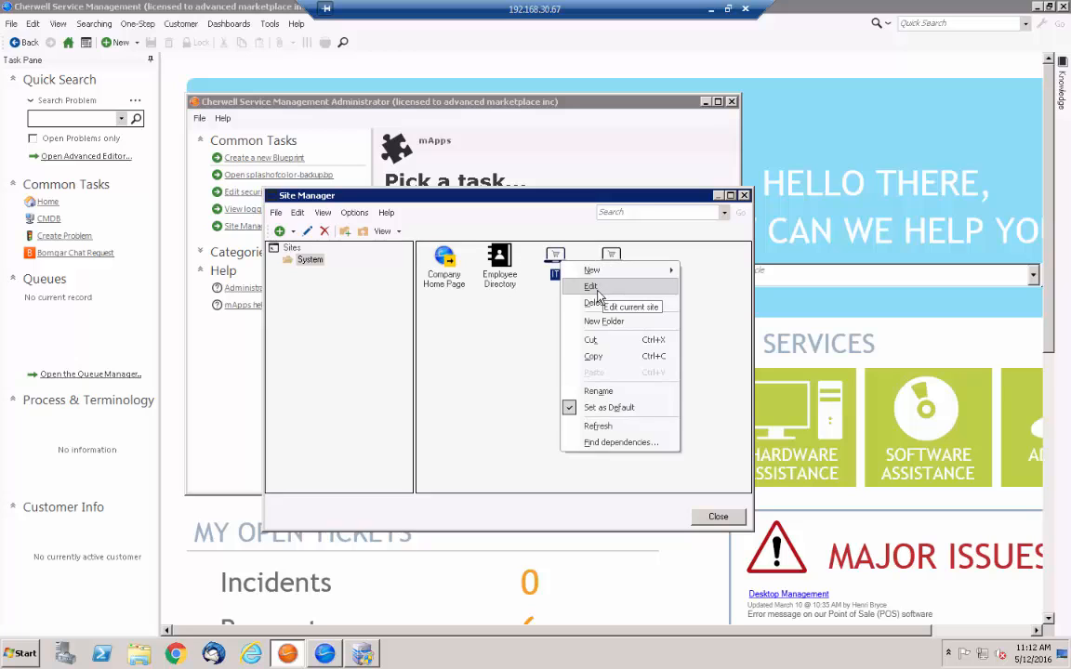
{"action": "left_click", "coordinate": [597, 291]}
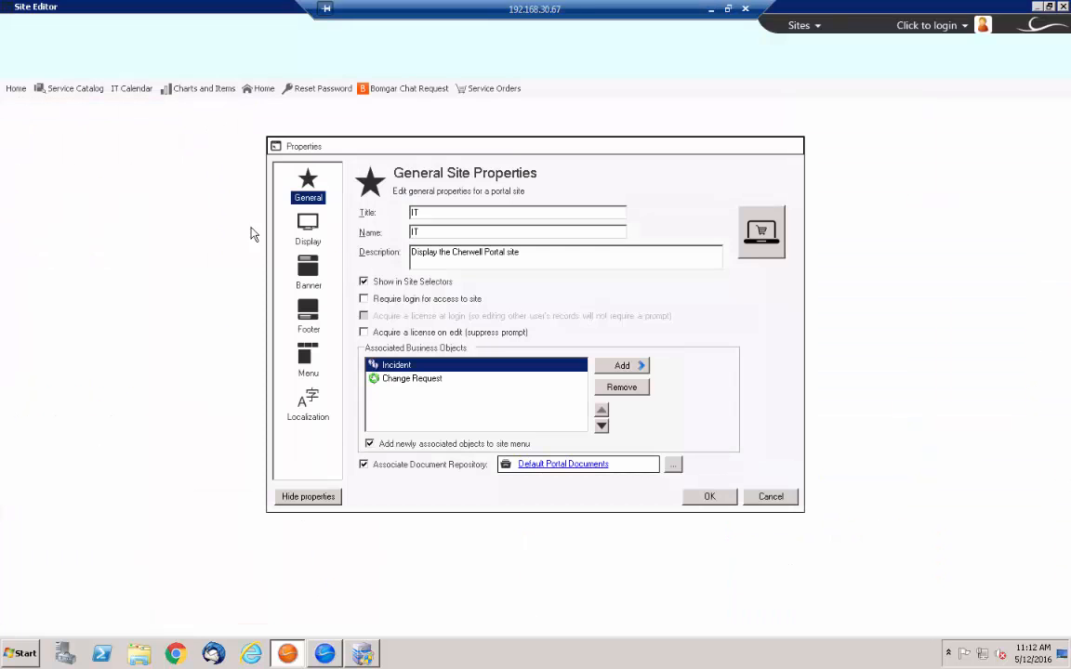
{"action": "left_click", "coordinate": [302, 226]}
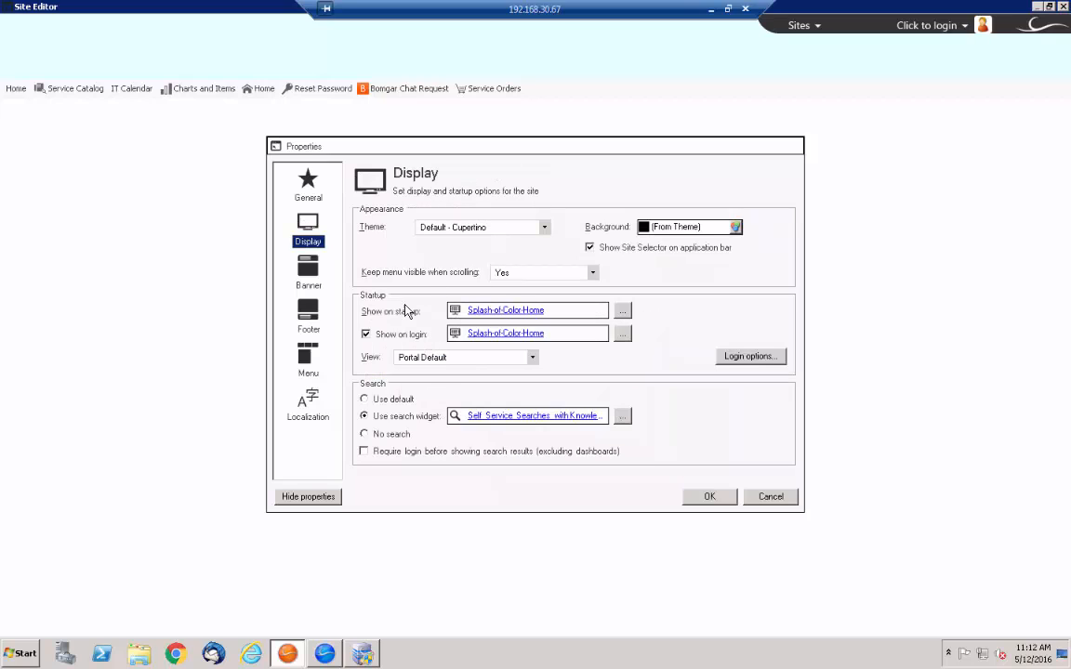
{"action": "left_click", "coordinate": [439, 361]}
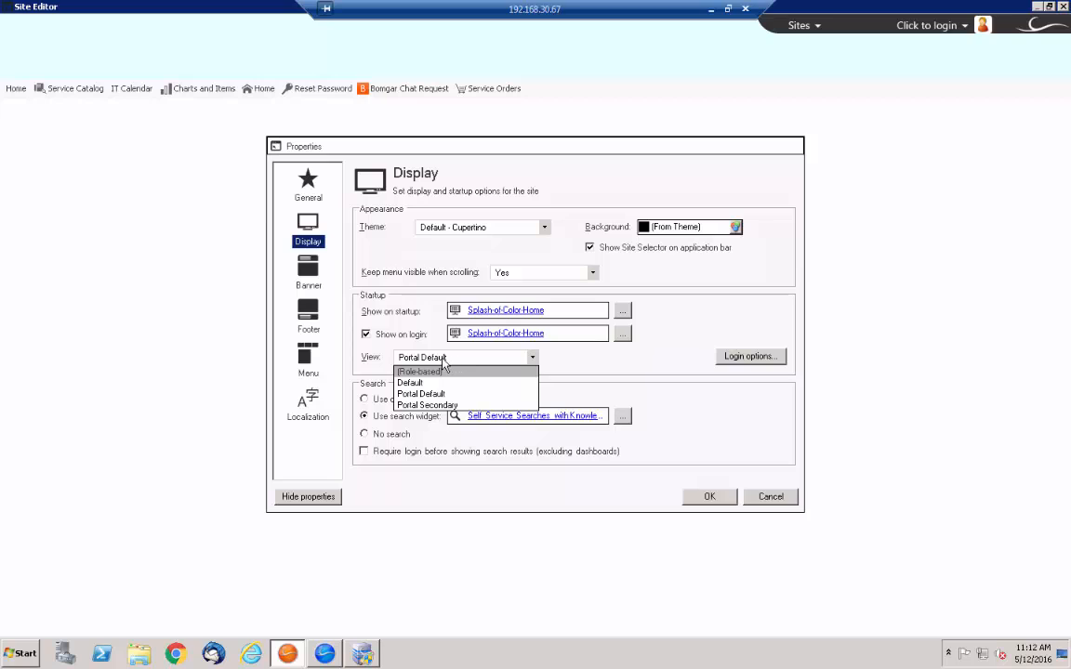
{"action": "left_click", "coordinate": [446, 404]}
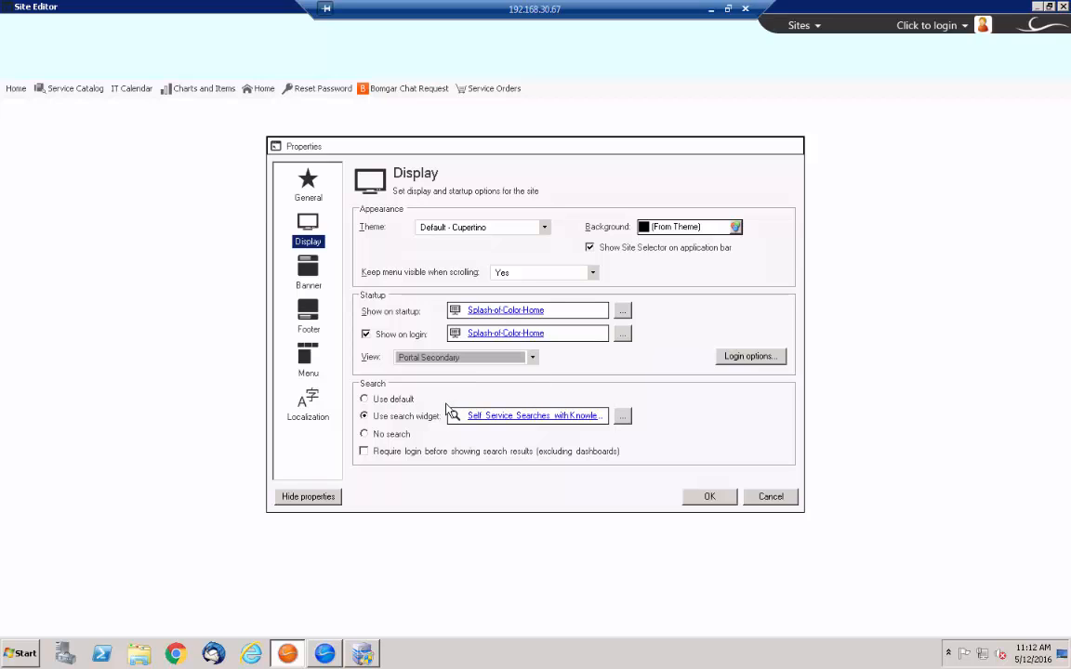
{"action": "left_click", "coordinate": [709, 497]}
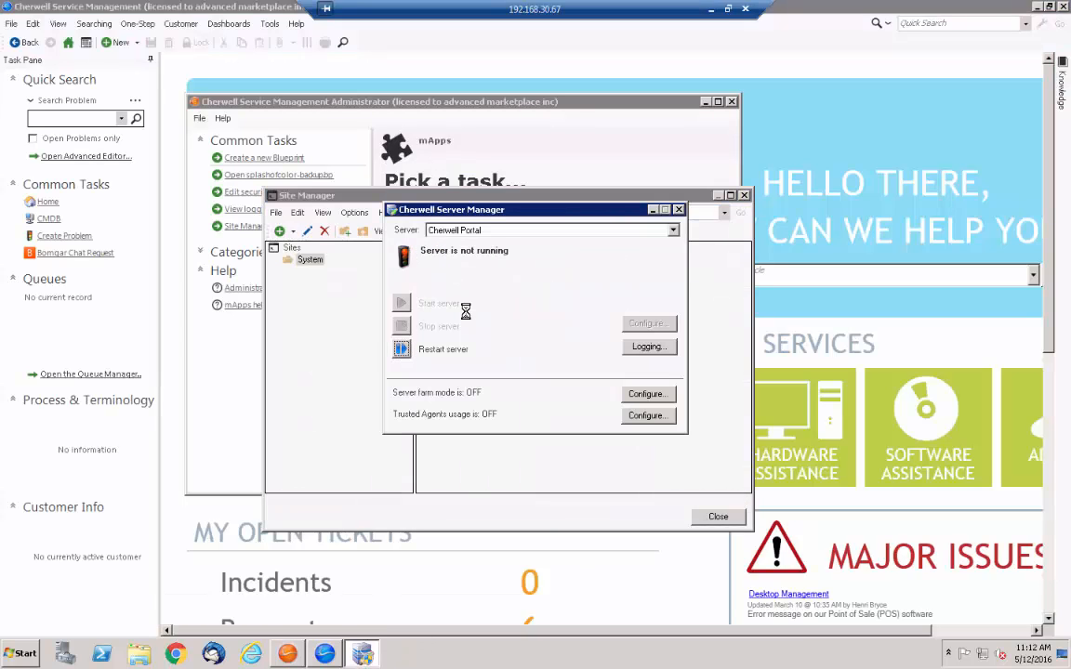
- Switch to the IT portal in the local Chrome browser and reload the page
{"action": "left_click", "coordinate": [710, 8]}
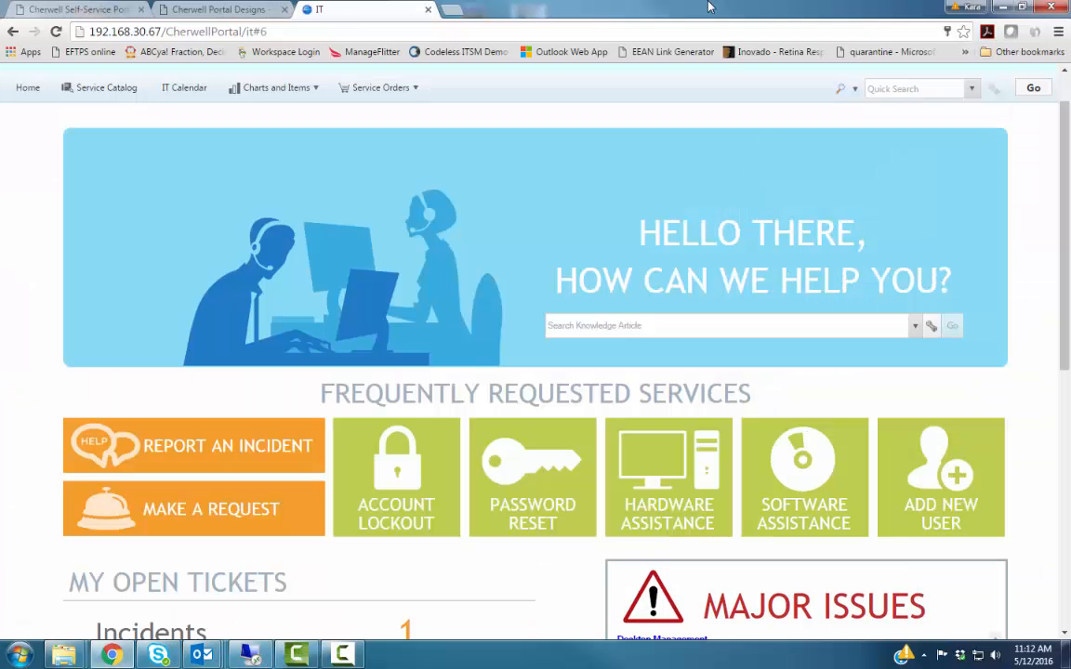
{"action": "key", "text": "F5"}
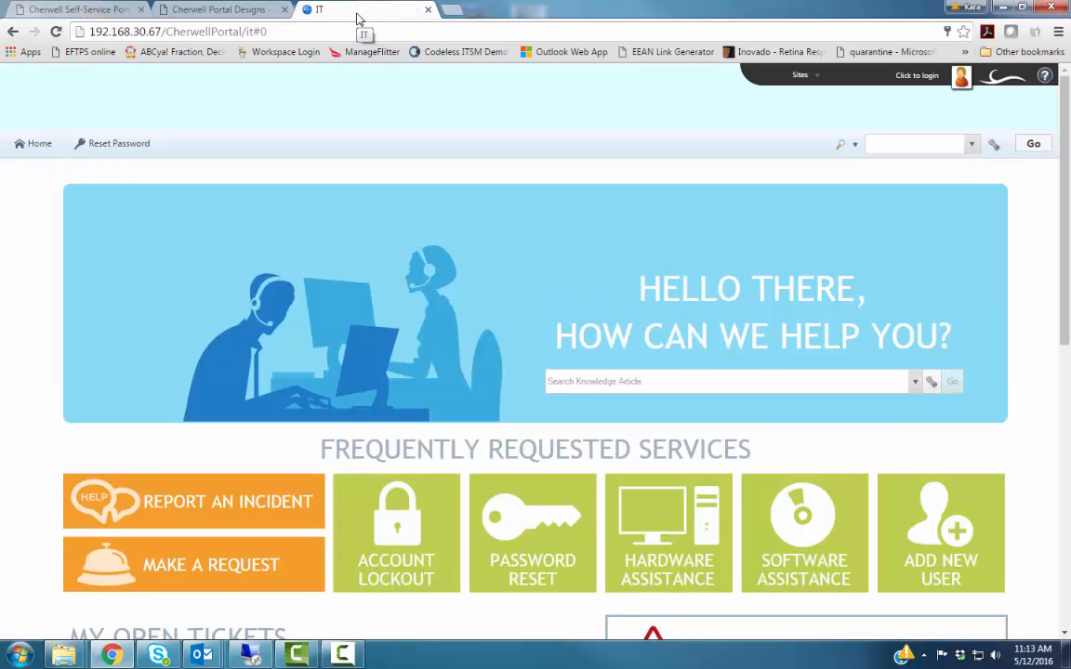
- Sign in to the portal with the prefilled customer account and open the Report an Incident form
{"action": "left_click", "coordinate": [907, 79]}
{"action": "left_click", "coordinate": [614, 456]}
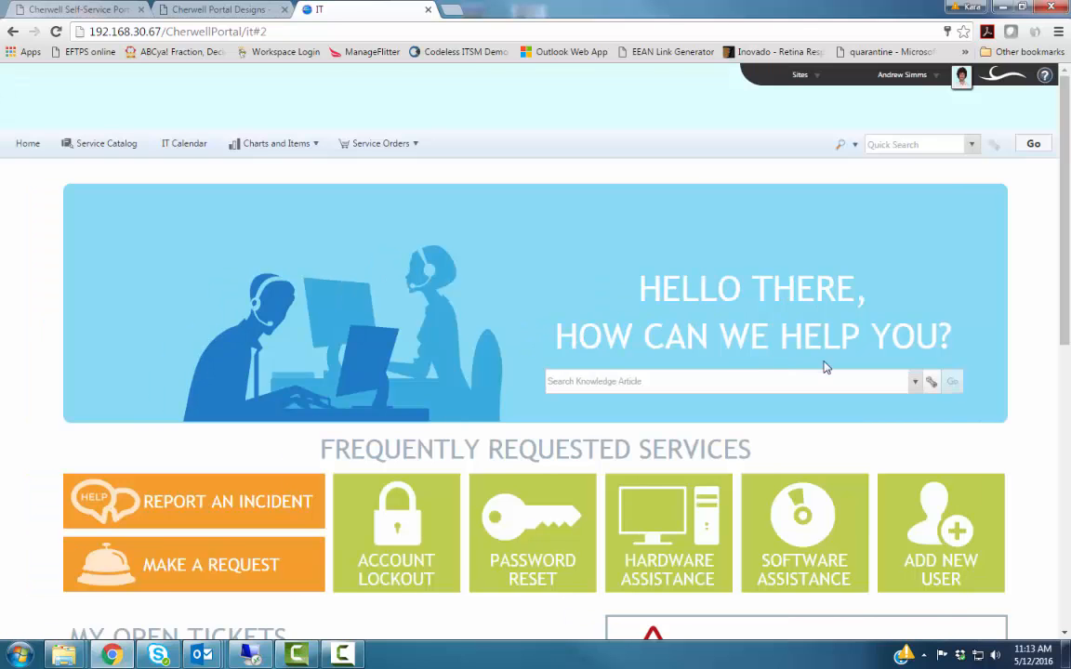
{"action": "scroll", "coordinate": [880, 377], "scroll_direction": "down", "scroll_amount": 2}
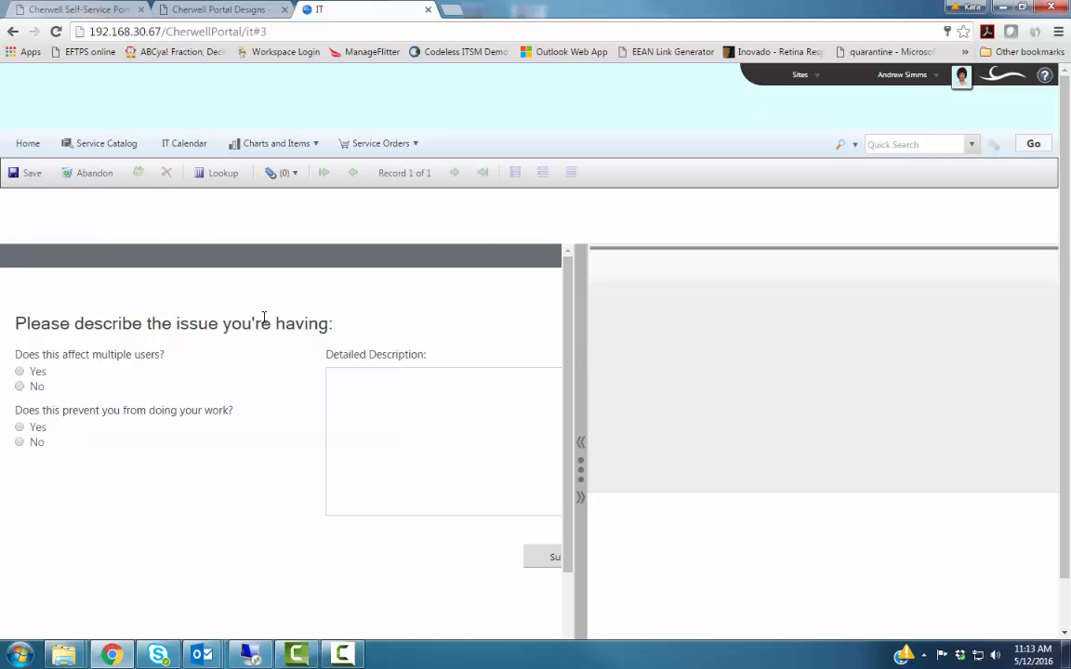
- Submit an incident described as "My printer is not working.", answering Yes to multiple users and No to work prevention, and return to the portal home page
{"action": "left_click_drag", "start_coordinate": [568, 367], "coordinate": [540, 252]}
{"action": "left_click", "coordinate": [19, 372]}
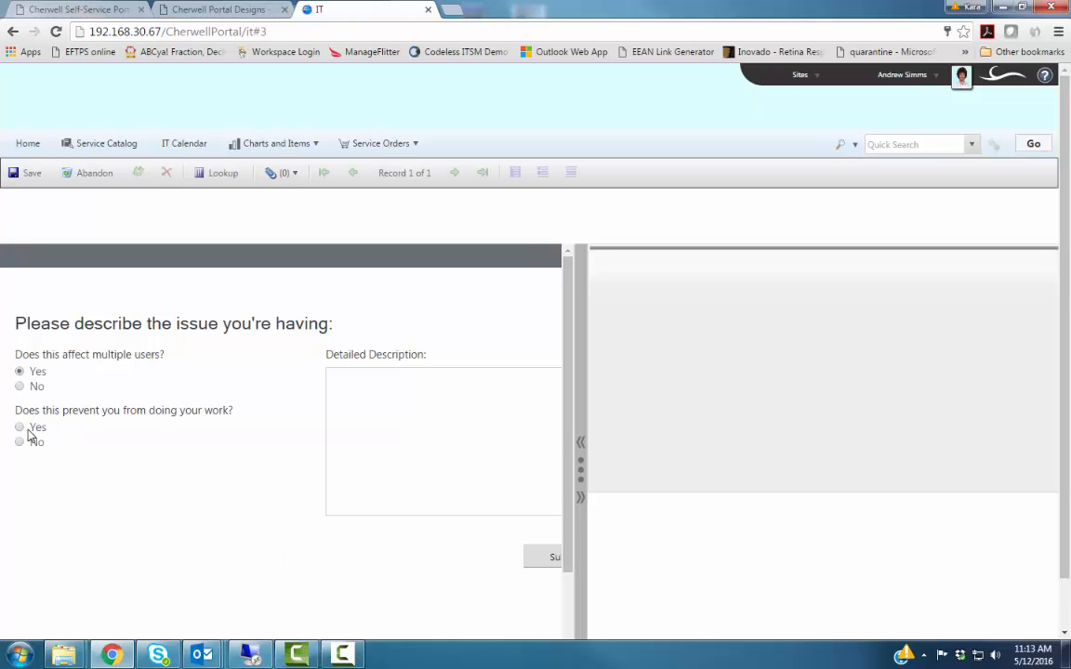
{"action": "left_click", "coordinate": [380, 406]}
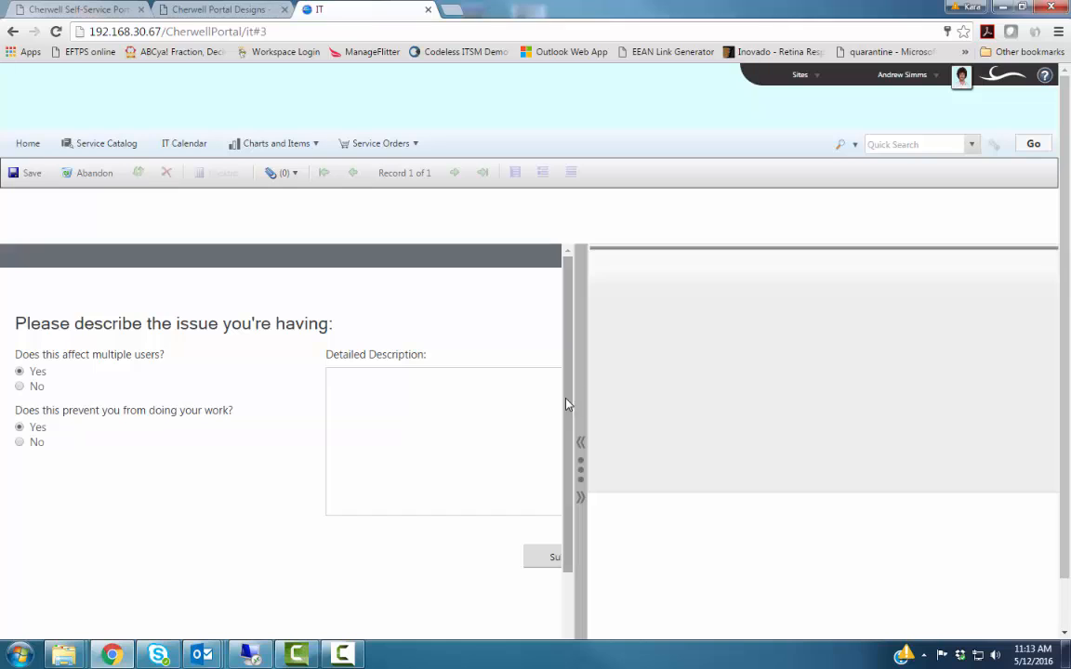
{"action": "left_click_drag", "start_coordinate": [577, 401], "coordinate": [790, 387]}
{"action": "left_click", "coordinate": [391, 340]}
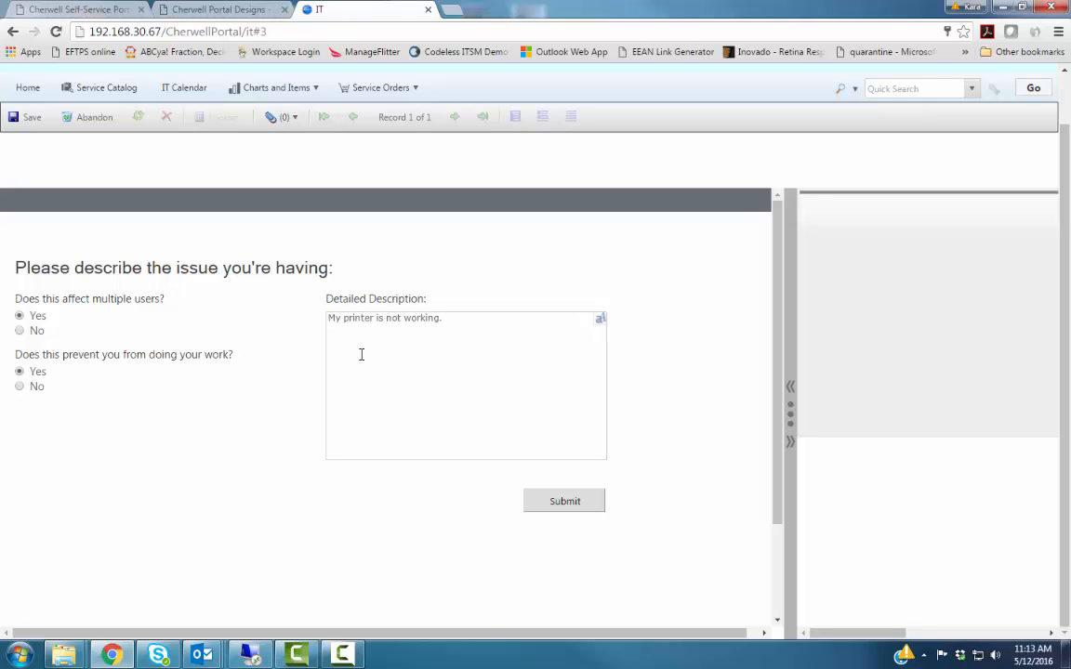
{"action": "left_click", "coordinate": [554, 513]}
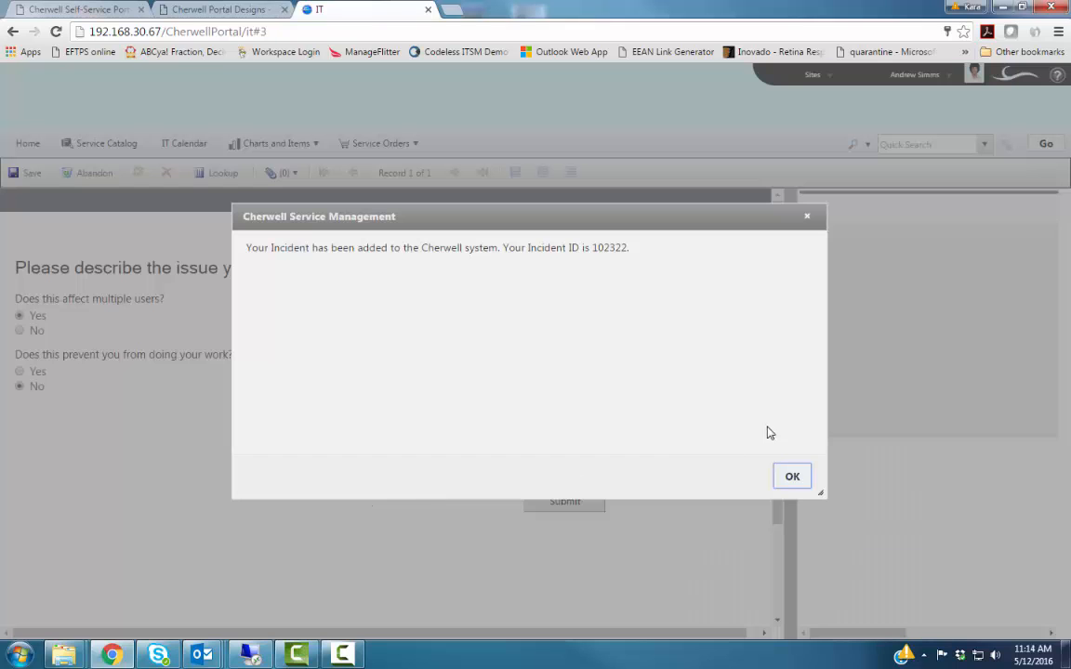
{"action": "left_click", "coordinate": [797, 480]}
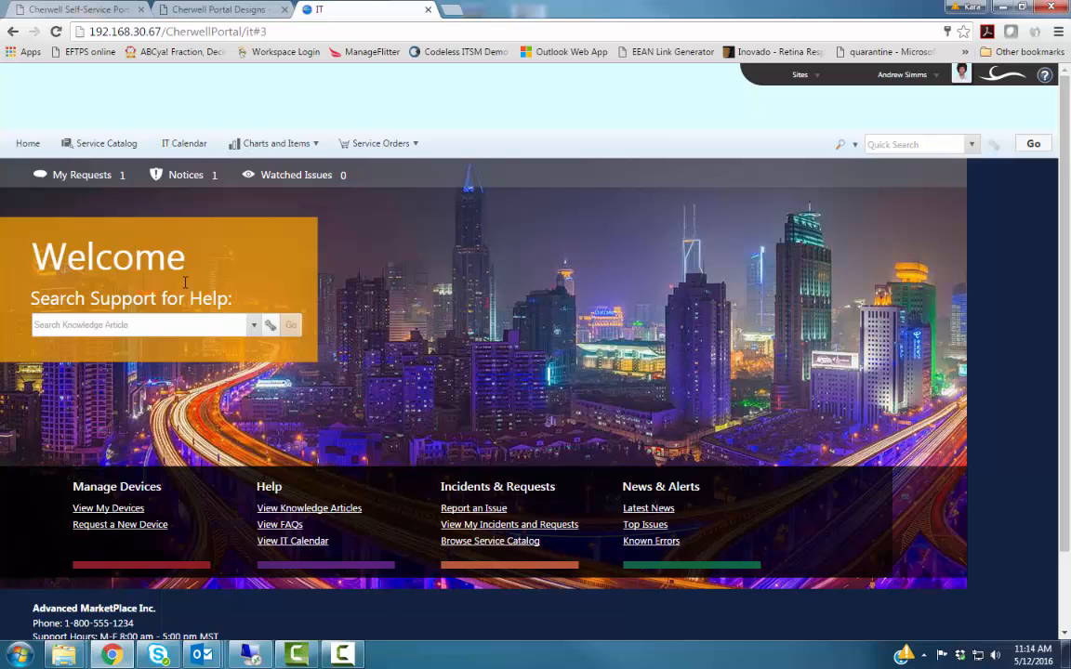
{"action": "left_click", "coordinate": [20, 145]}
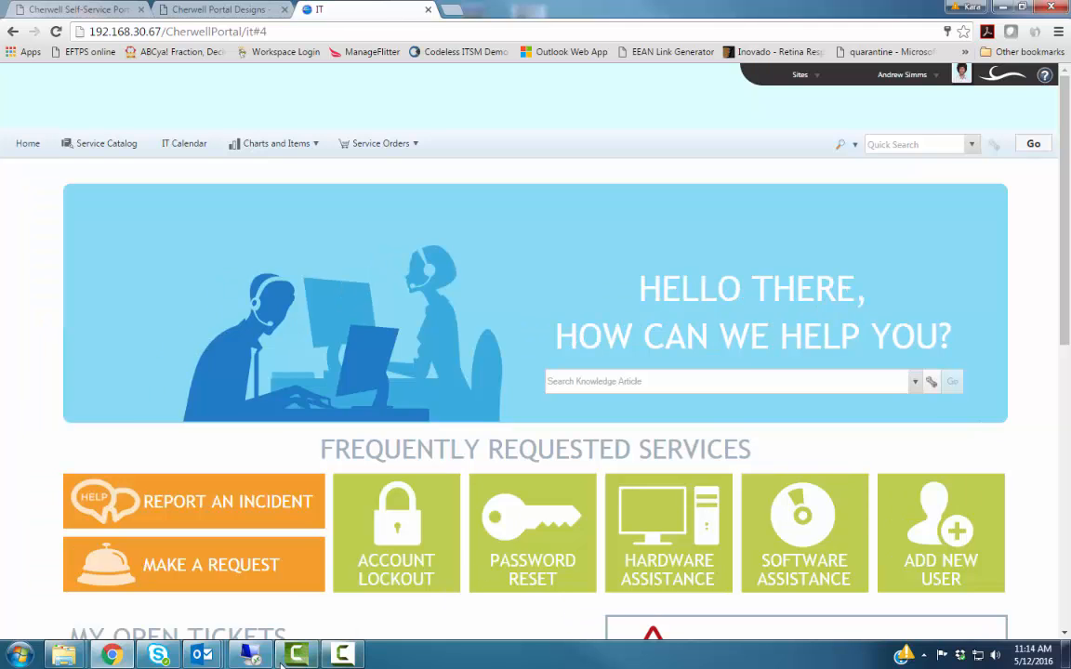
- Switch to the remote desktop, close the Site Manager and create a new Blueprint in Cherwell Administrator
{"action": "left_click", "coordinate": [249, 655]}
{"action": "left_click_drag", "start_coordinate": [570, 196], "coordinate": [569, 196]}
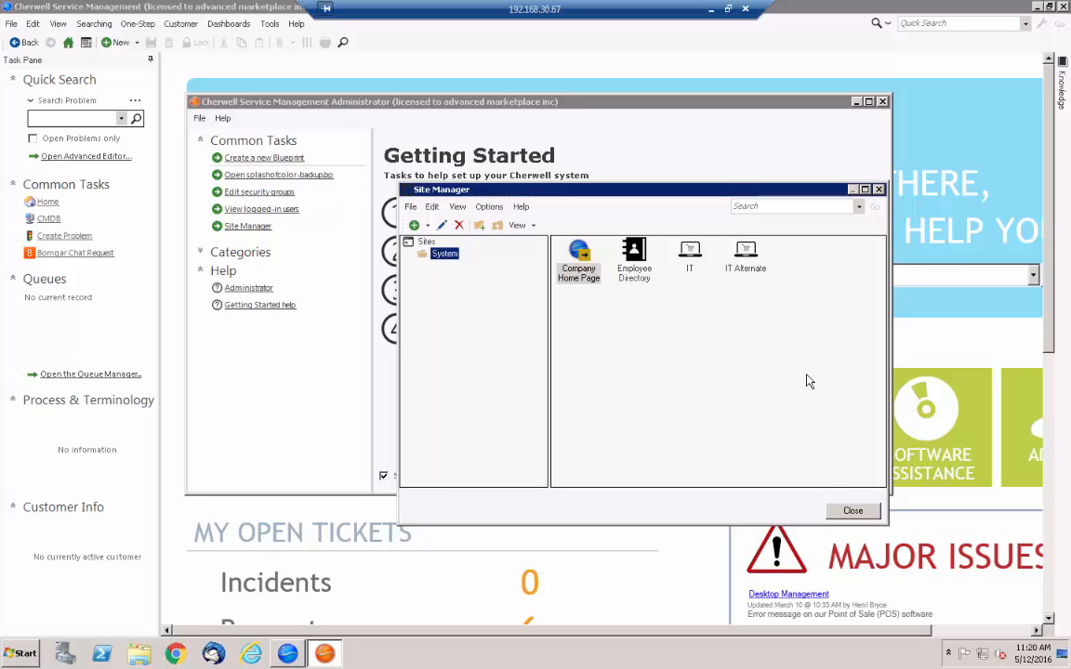
{"action": "left_click", "coordinate": [853, 511]}
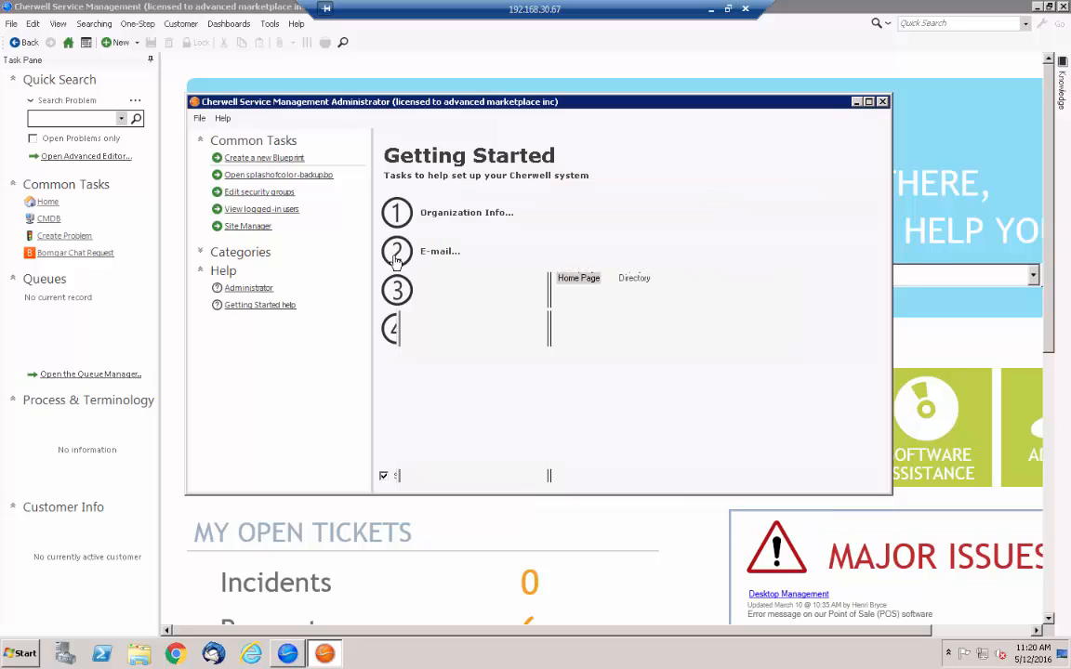
{"action": "left_click", "coordinate": [237, 158]}
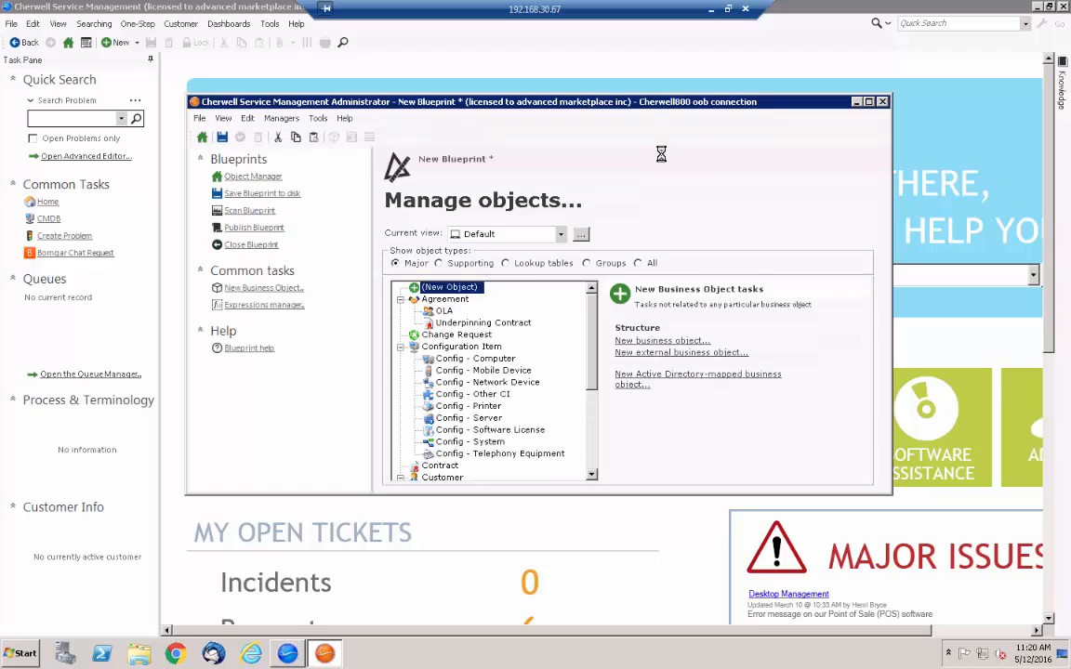
- Open the One-Step Action Manager and search the Incident One-Steps in the Blueprint folder for "submit"
{"action": "left_click", "coordinate": [281, 119]}
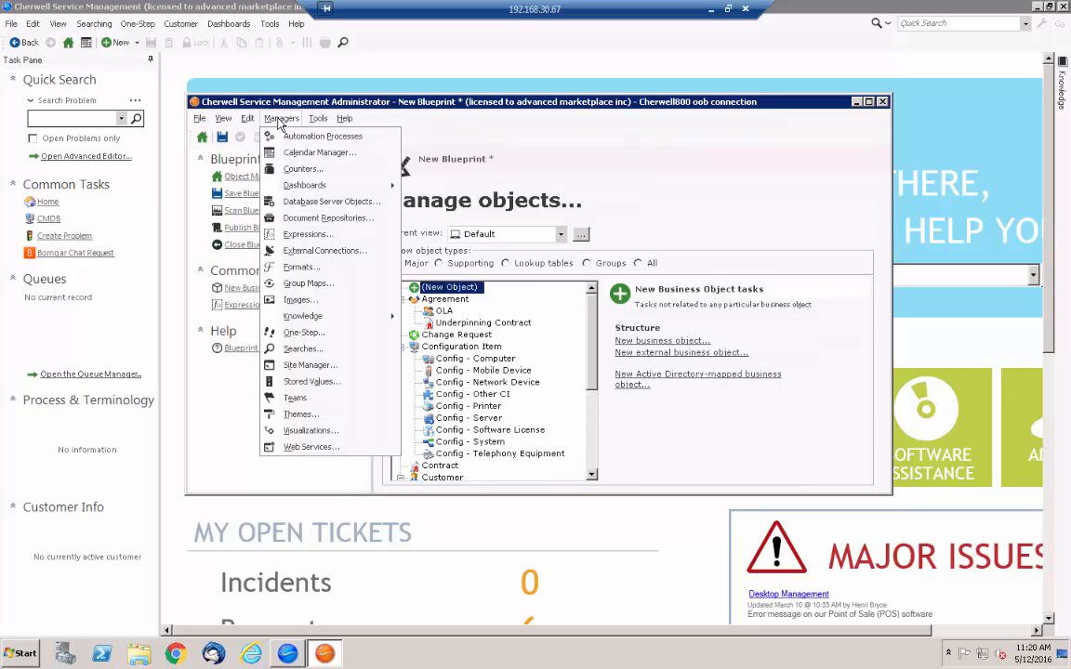
{"action": "left_click", "coordinate": [303, 333]}
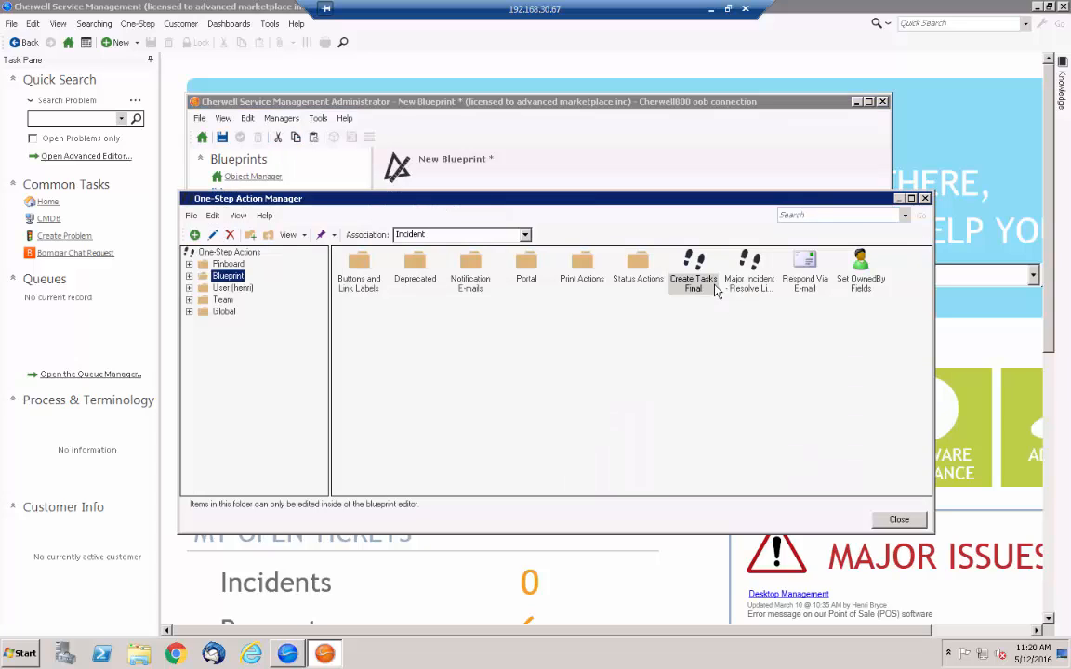
{"action": "left_click", "coordinate": [427, 236]}
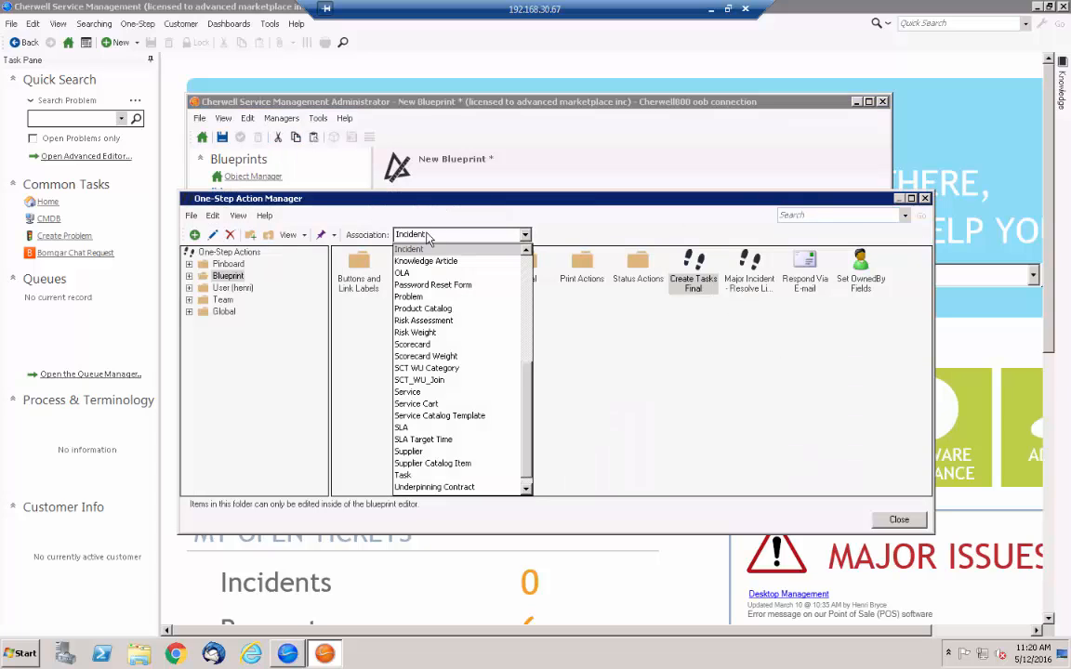
{"action": "left_click", "coordinate": [423, 249]}
{"action": "left_click", "coordinate": [830, 215]}
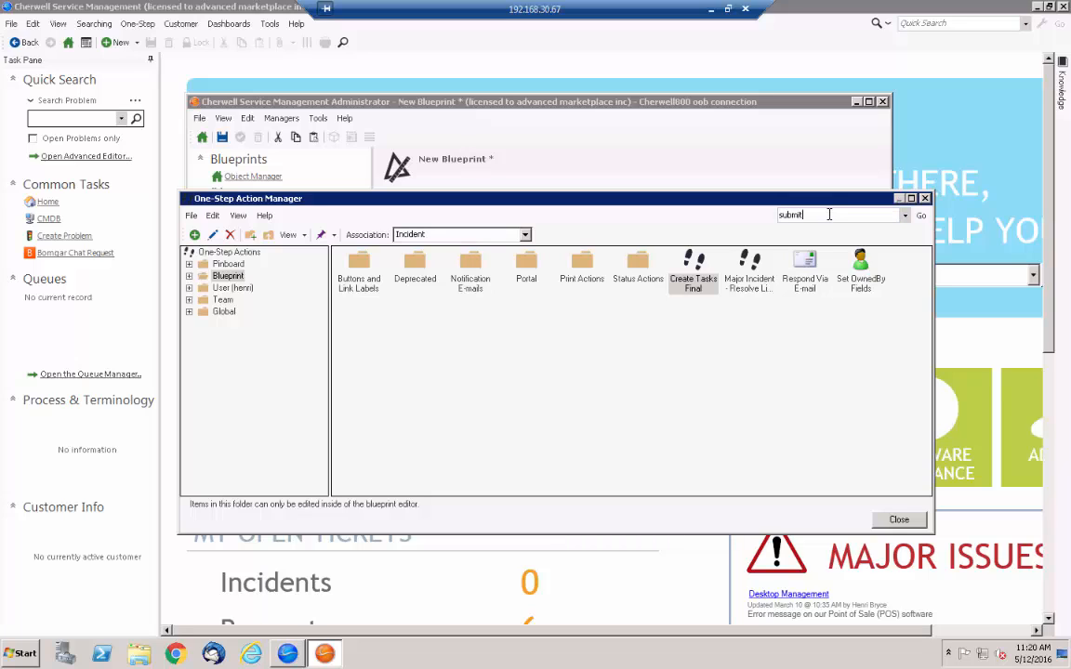
{"action": "left_click", "coordinate": [921, 216]}
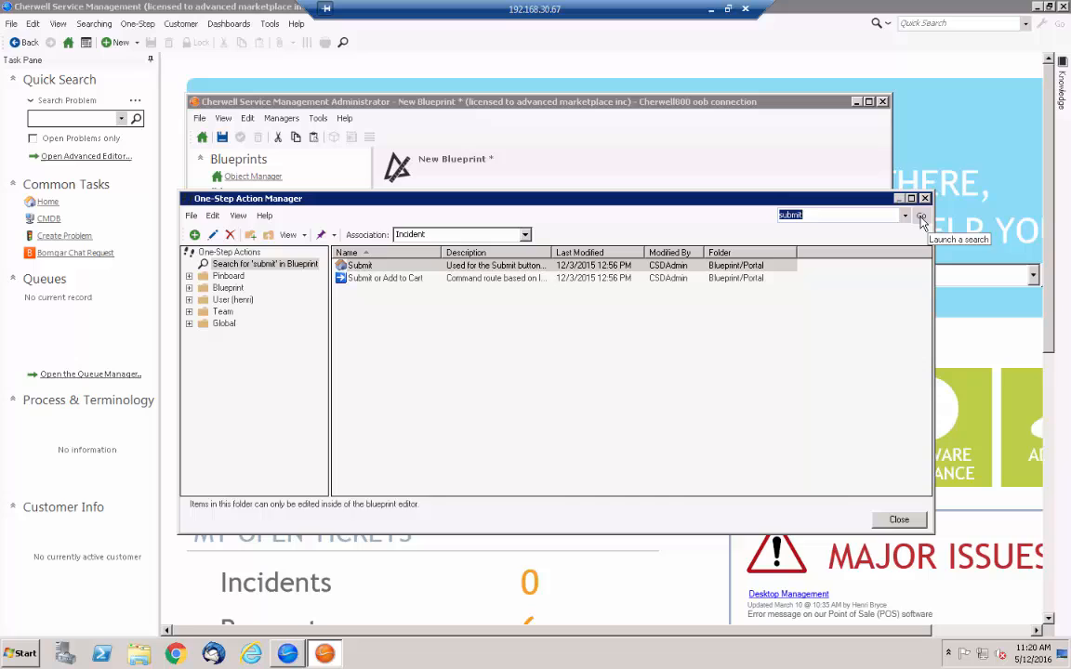
- Open the Submit One-Step from the Blueprint/Portal folder for editing
{"action": "left_click", "coordinate": [354, 267]}
{"action": "right_click", "coordinate": [359, 269]}
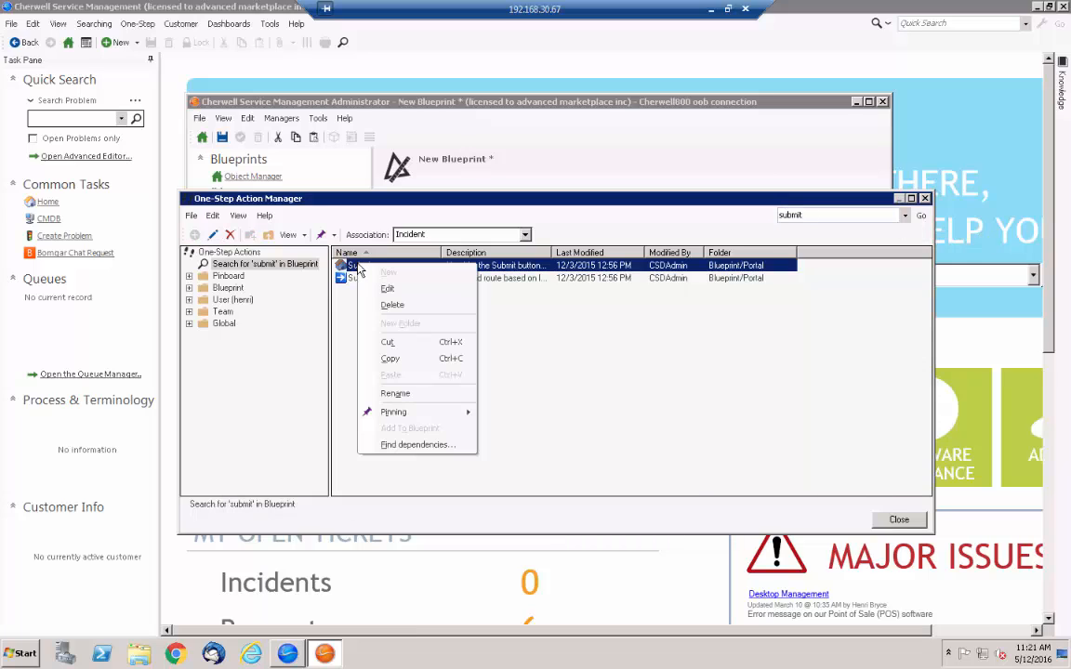
{"action": "left_click", "coordinate": [488, 289]}
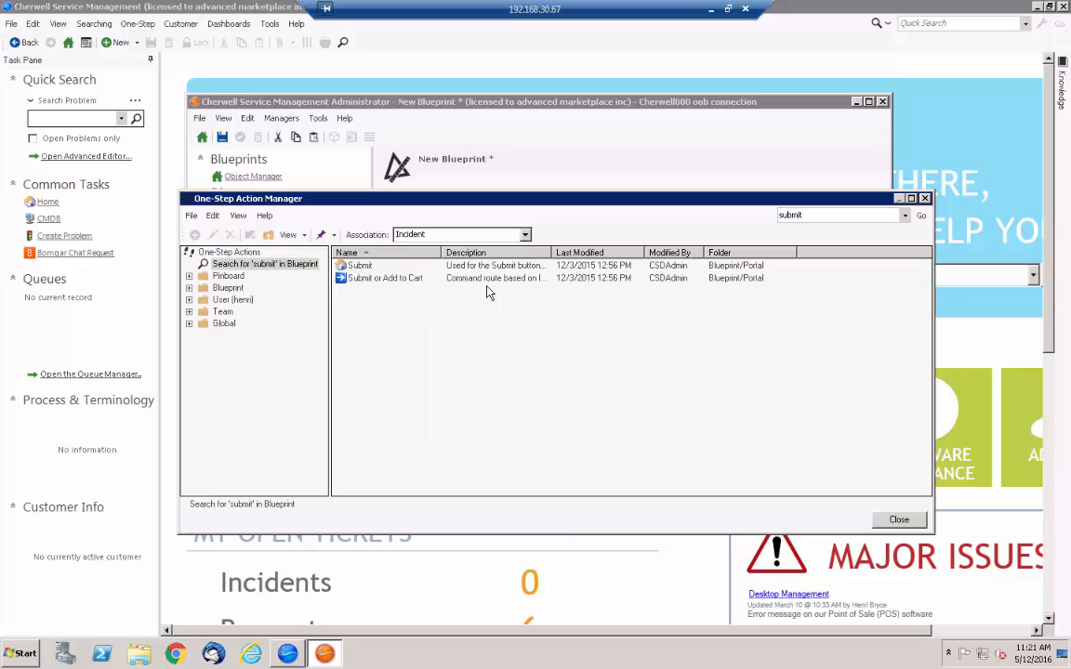
{"action": "left_click", "coordinate": [481, 266]}
{"action": "right_click", "coordinate": [481, 268]}
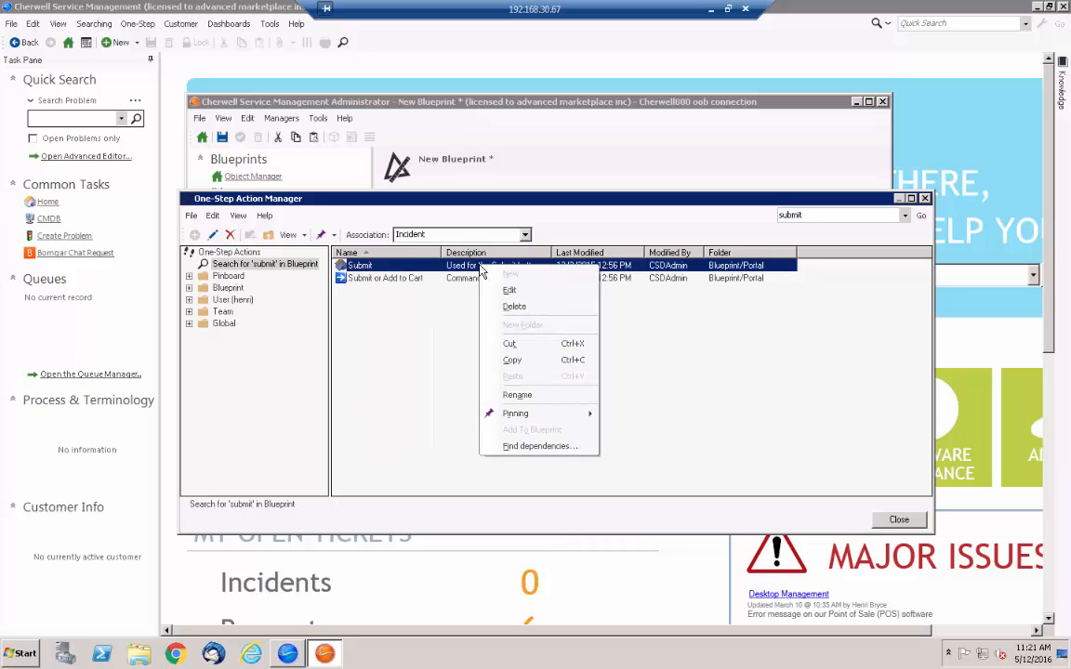
{"action": "left_click", "coordinate": [507, 289]}
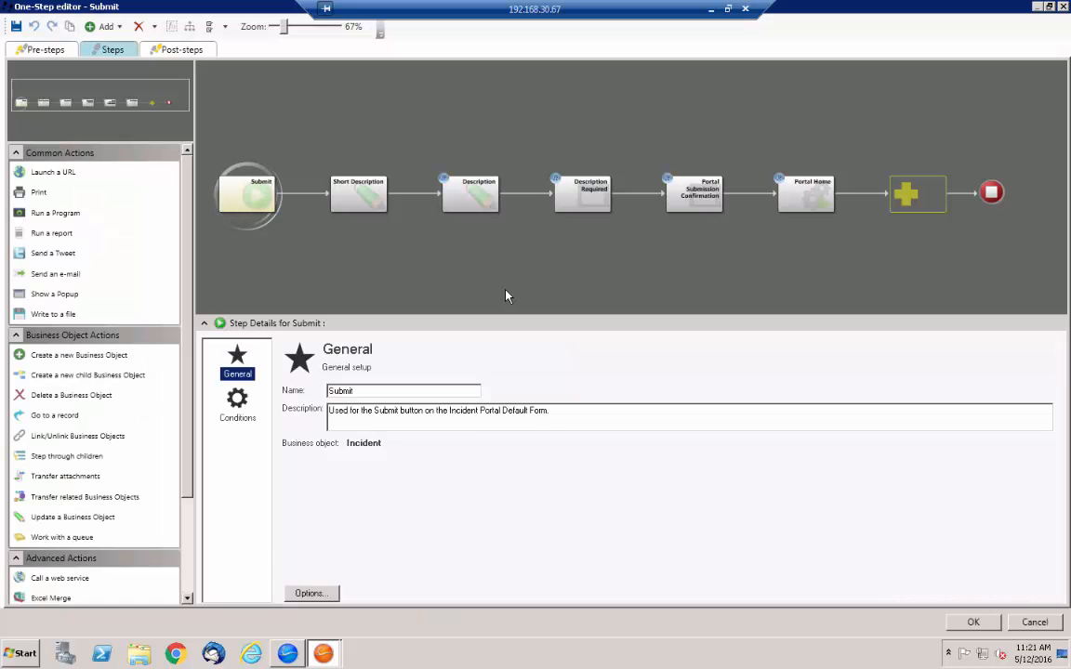
- Set the Portal Home action's command to the Splash-of-Color-Home dashboard from Global AMP Templates, then save the One-Step and close its manager
{"action": "left_click", "coordinate": [807, 195]}
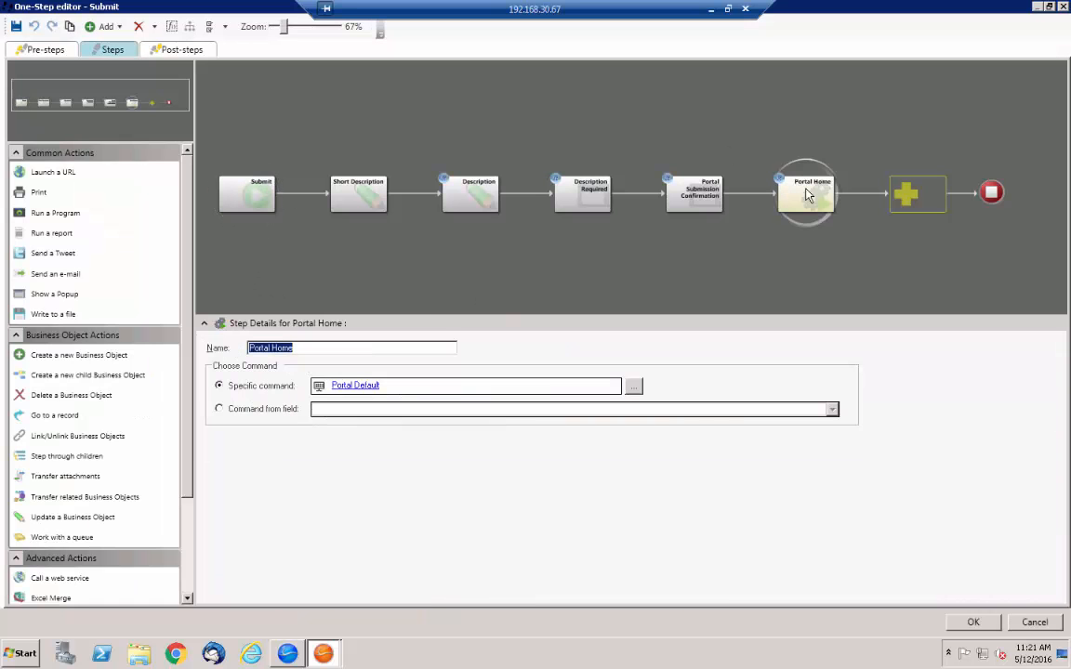
{"action": "left_click", "coordinate": [634, 386]}
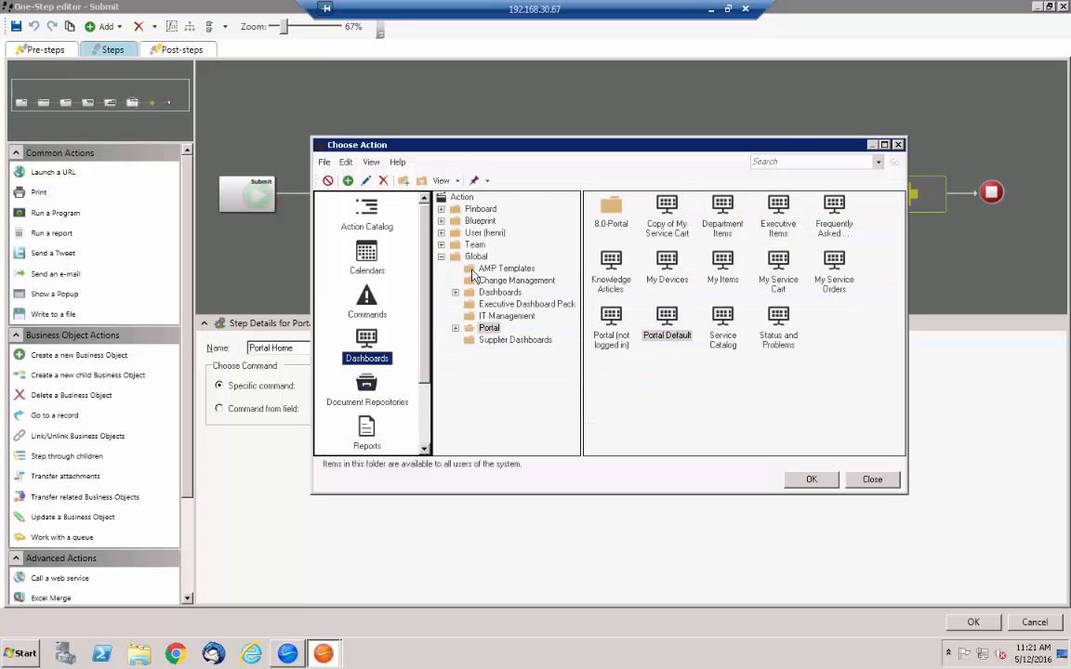
{"action": "left_click", "coordinate": [502, 268]}
{"action": "left_click", "coordinate": [612, 206]}
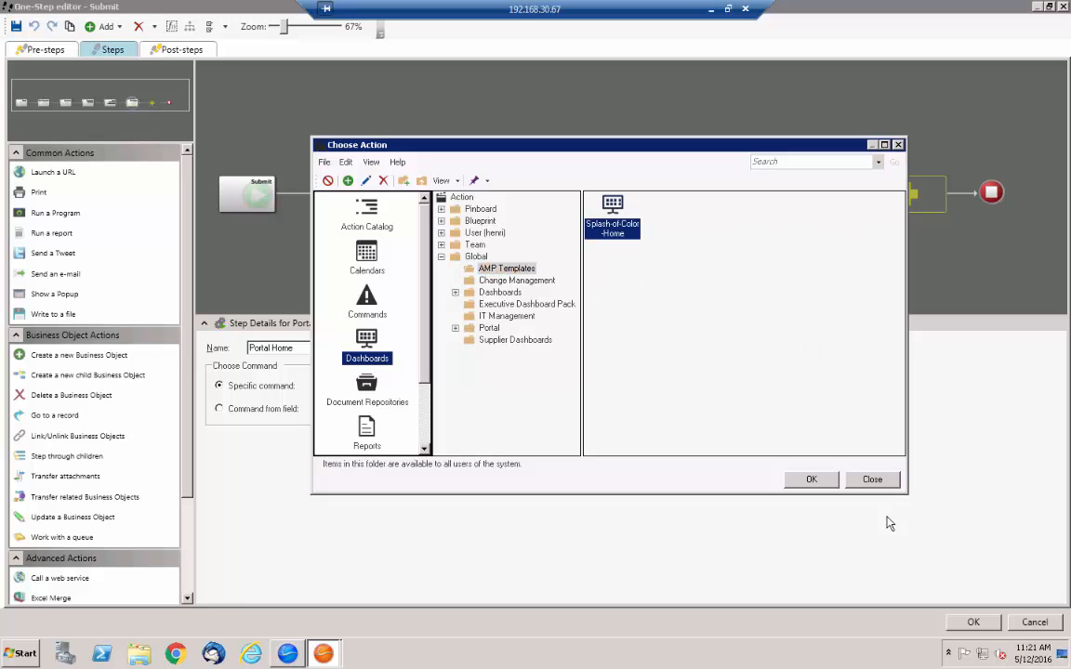
{"action": "left_click", "coordinate": [810, 479]}
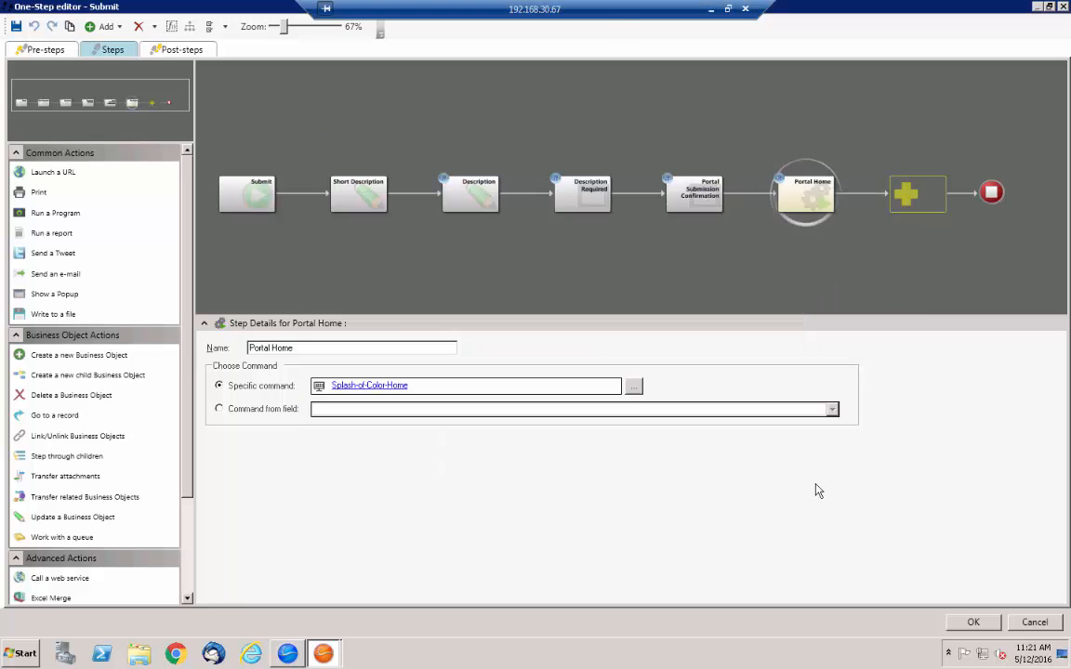
{"action": "left_click", "coordinate": [973, 622]}
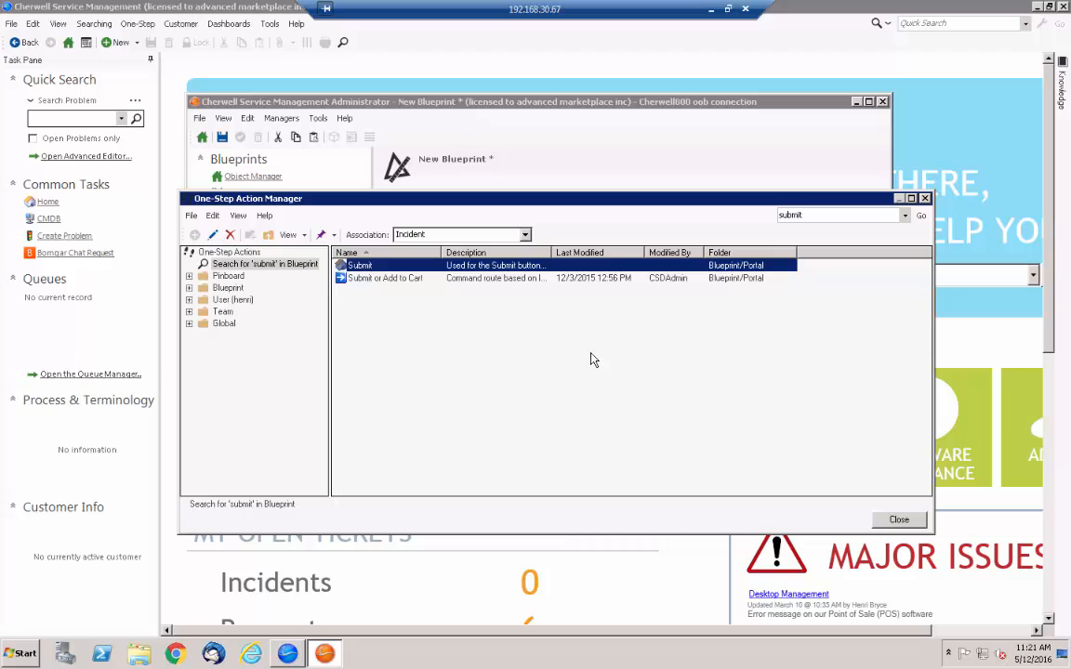
{"action": "left_click", "coordinate": [896, 519]}
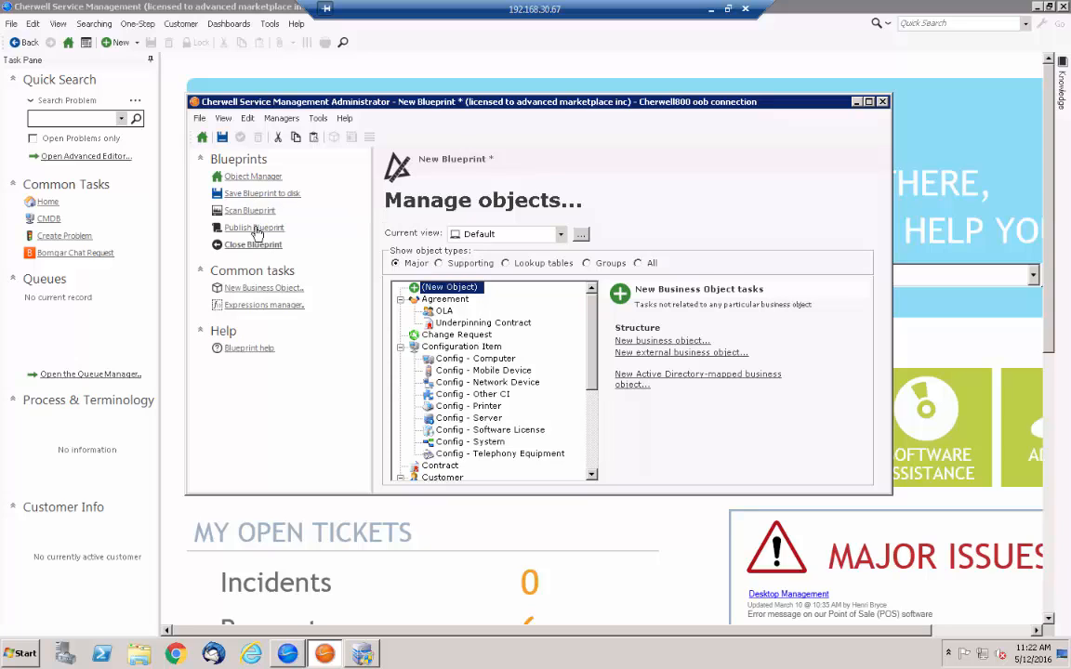
- Publish the Blueprint with the default publishing options, saving it as submit-button-rollback and accepting the scan result
{"action": "left_click", "coordinate": [255, 229]}
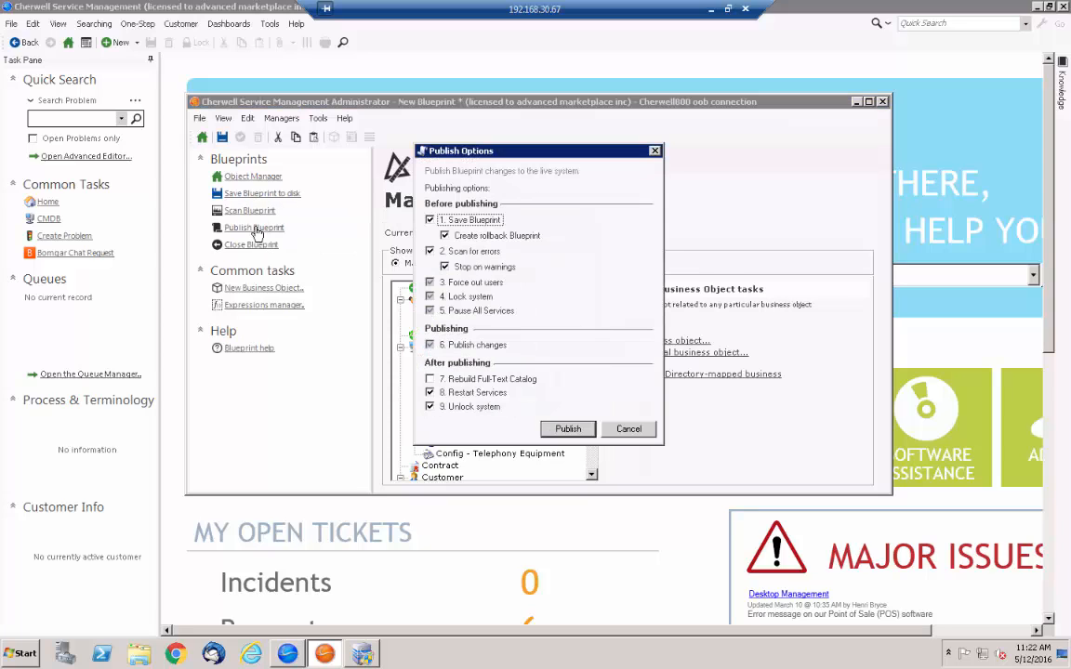
{"action": "left_click", "coordinate": [570, 428]}
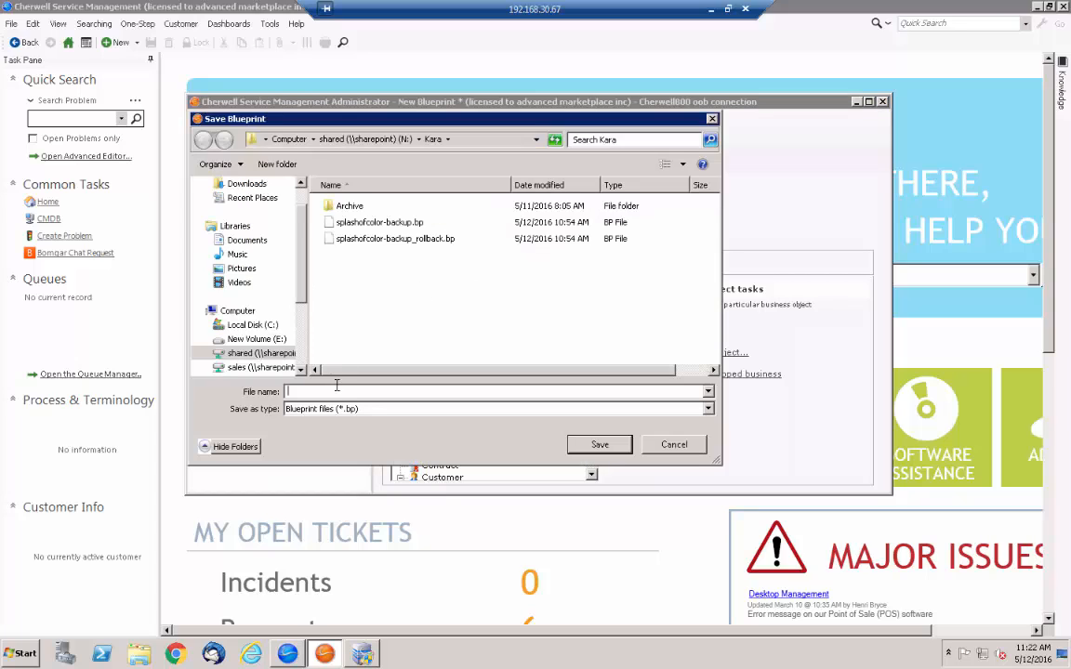
{"action": "type", "text": "submit-button-rollback"}
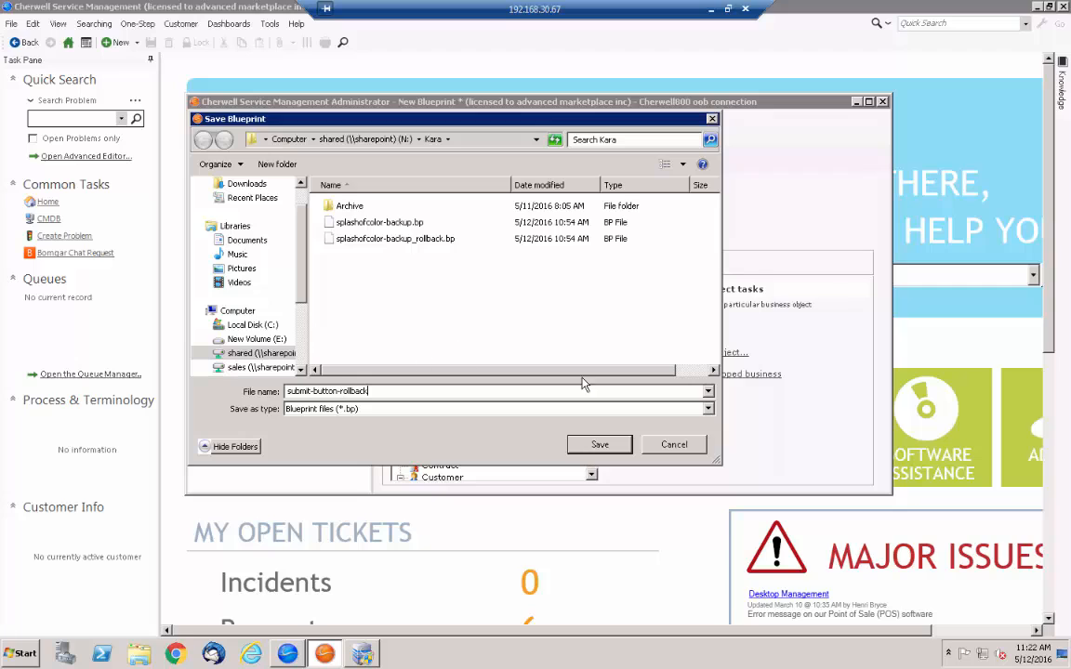
{"action": "left_click", "coordinate": [600, 444]}
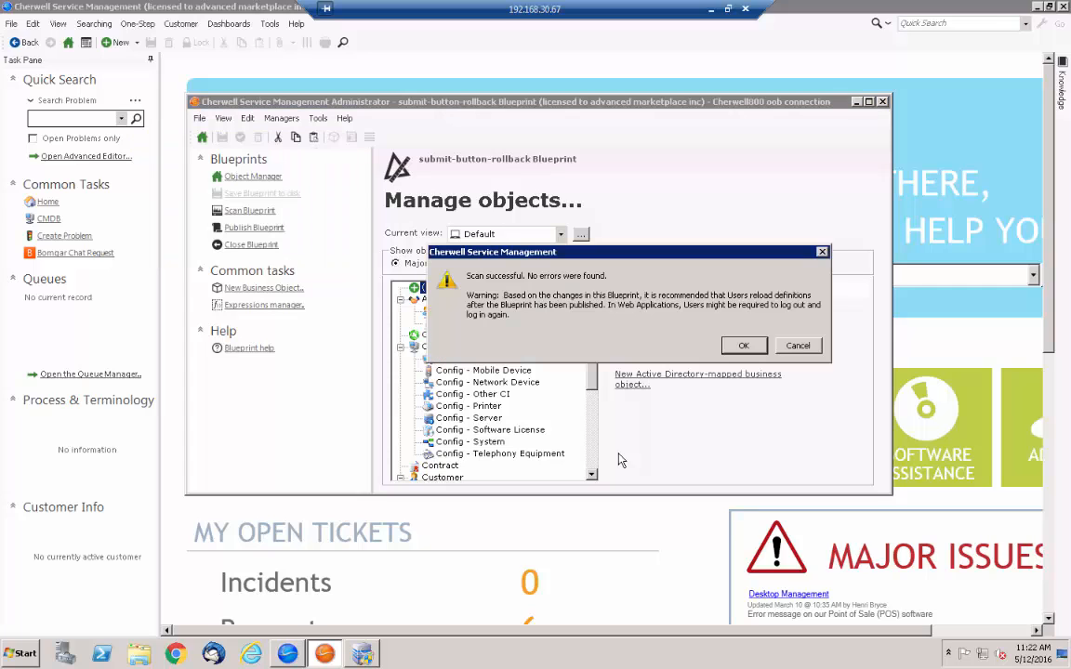
{"action": "left_click", "coordinate": [744, 347]}
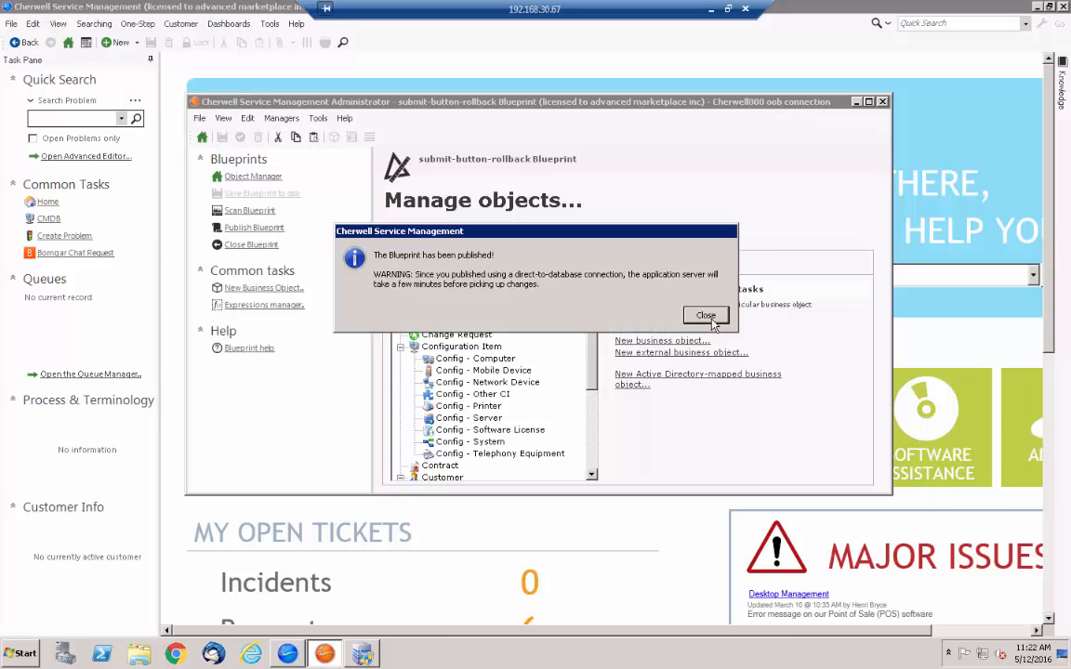
{"action": "left_click", "coordinate": [707, 316]}
- Restart the Cherwell Portal server and switch back to the IT portal in the local Chrome browser
{"action": "left_click", "coordinate": [362, 654]}
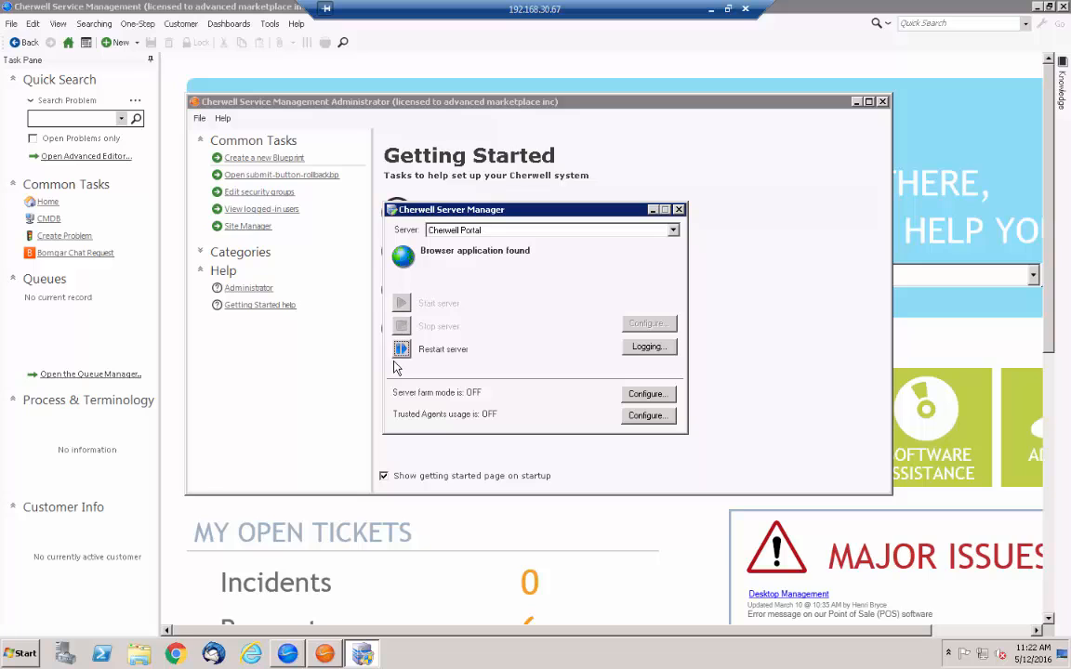
{"action": "left_click", "coordinate": [711, 8]}
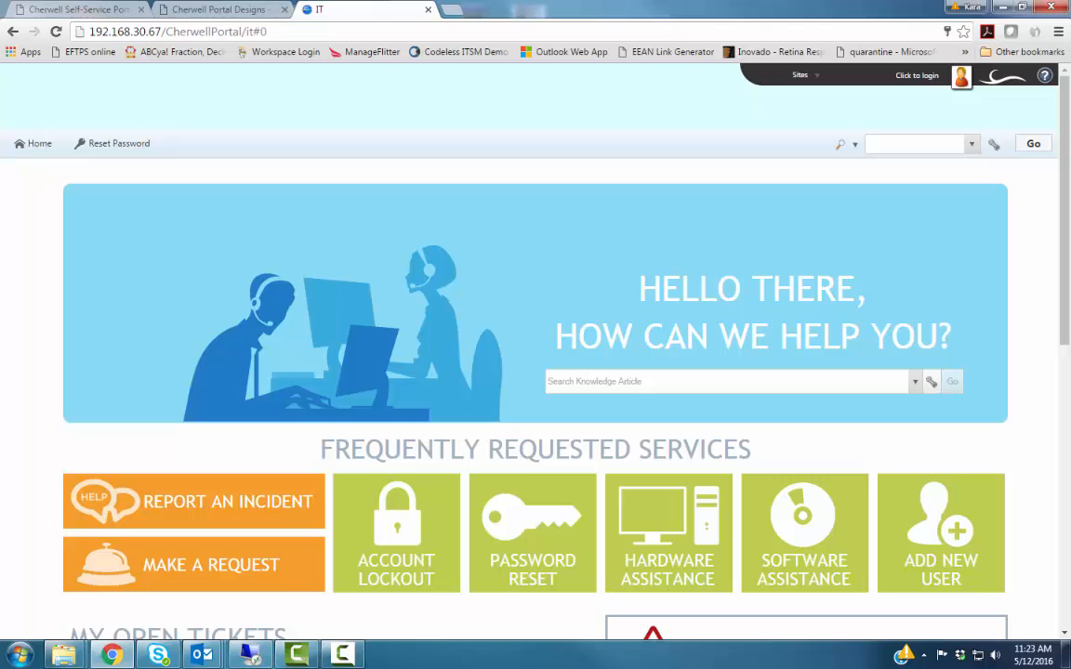
- Sign in with the prefilled customer account and submit an incident described as "Email is down", answering Yes to both questions
{"action": "left_click", "coordinate": [913, 77]}
{"action": "left_click", "coordinate": [599, 458]}
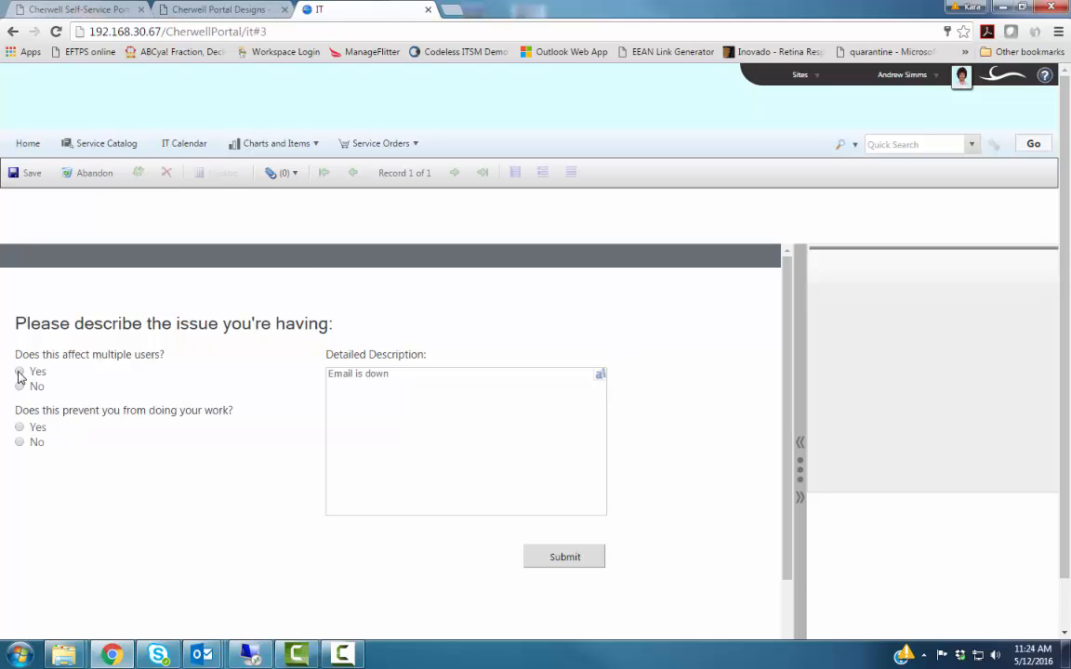
{"action": "left_click", "coordinate": [19, 428]}
{"action": "left_click", "coordinate": [561, 557]}
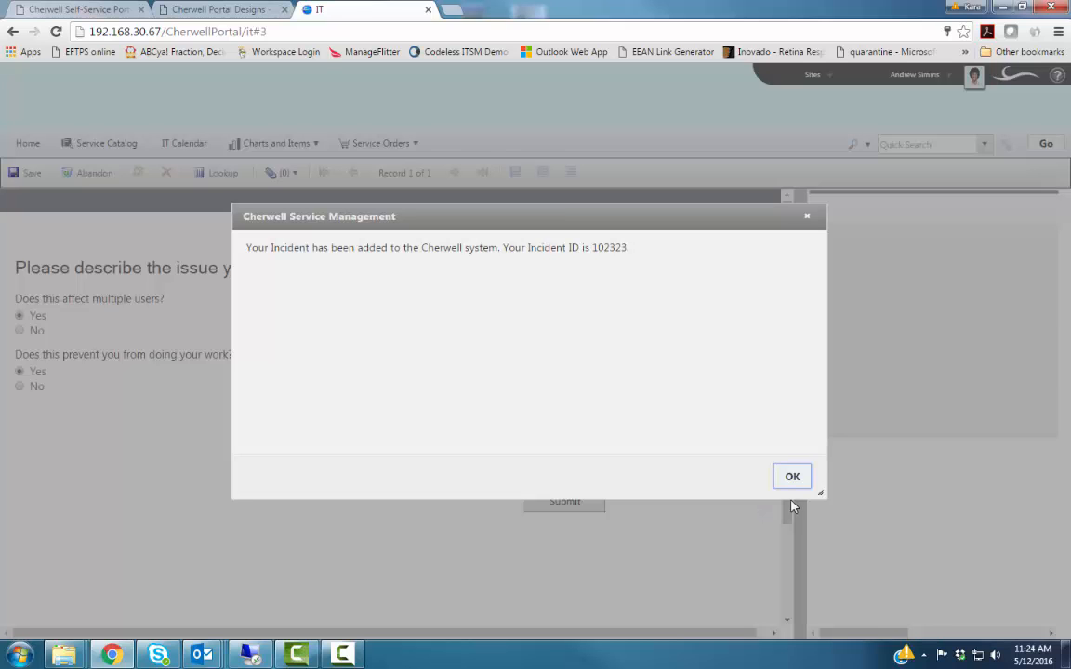
{"action": "left_click", "coordinate": [792, 476]}
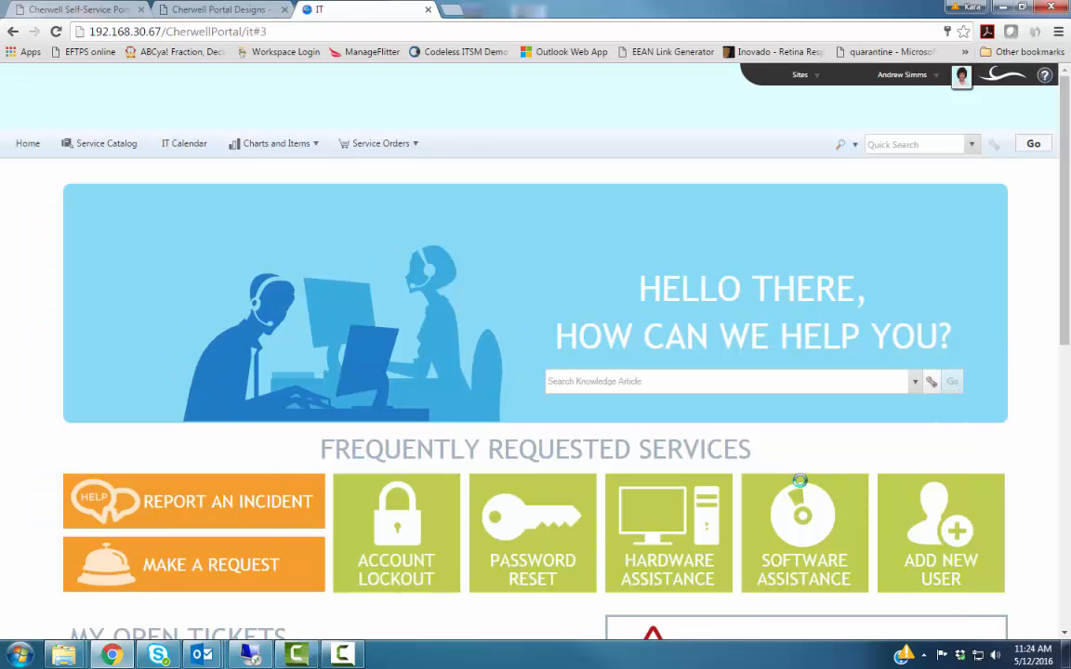